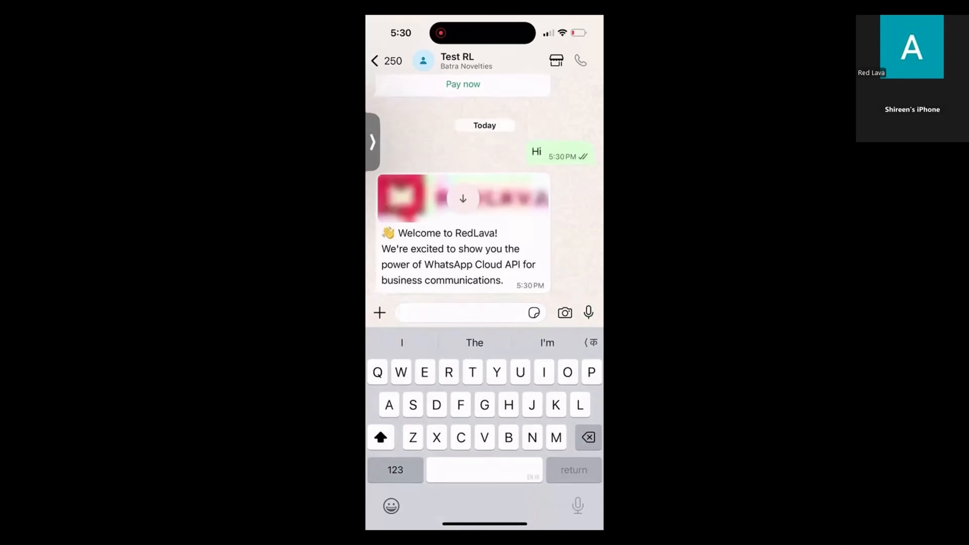
Choose Interactive Messages from the RedLava demo's message options and send the selection.
scroll(484, 191, up, 5)
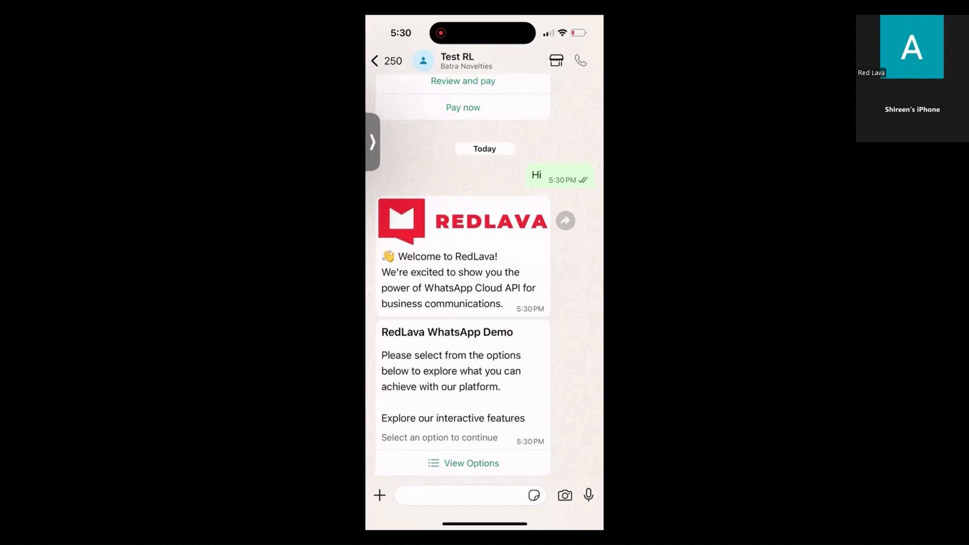
click(463, 462)
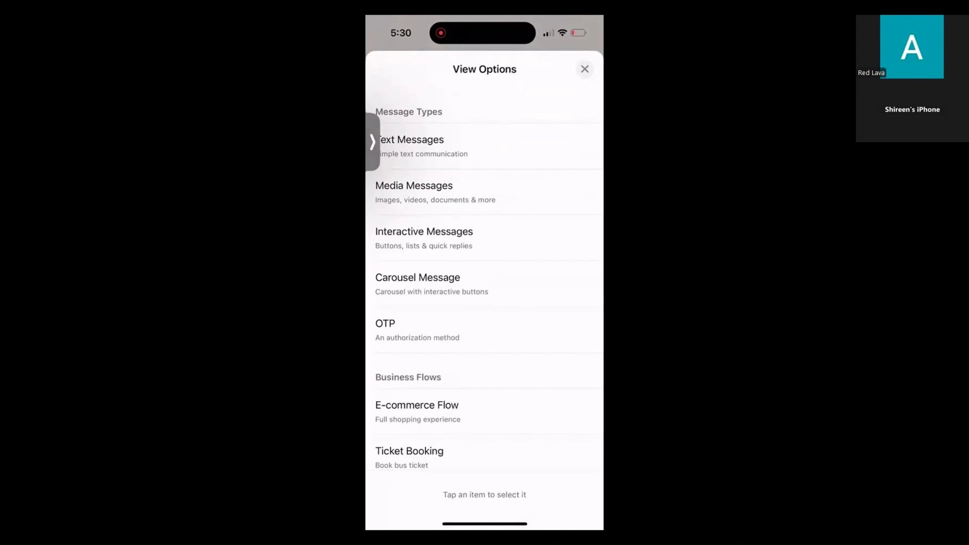
scroll(484, 297, down, 4)
scroll(484, 297, up, 4)
click(484, 238)
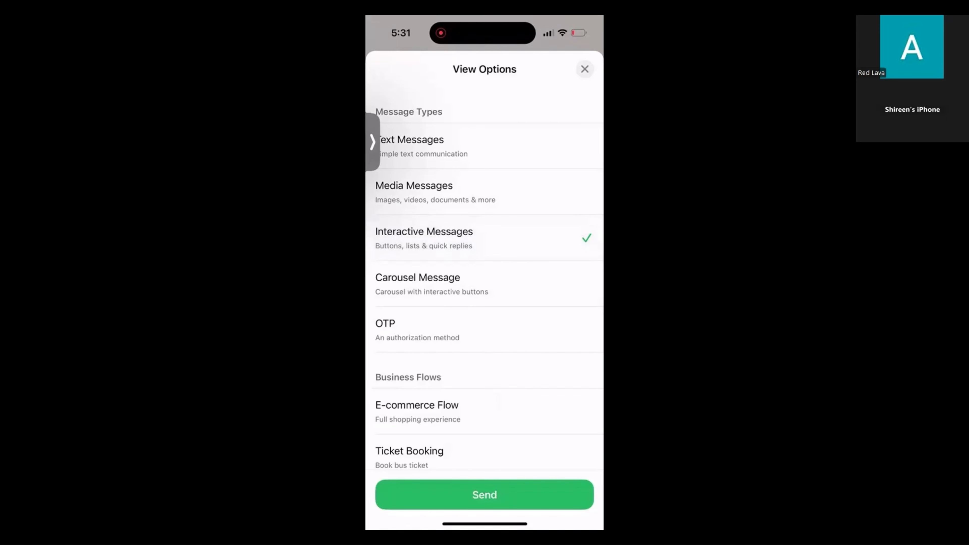
click(484, 495)
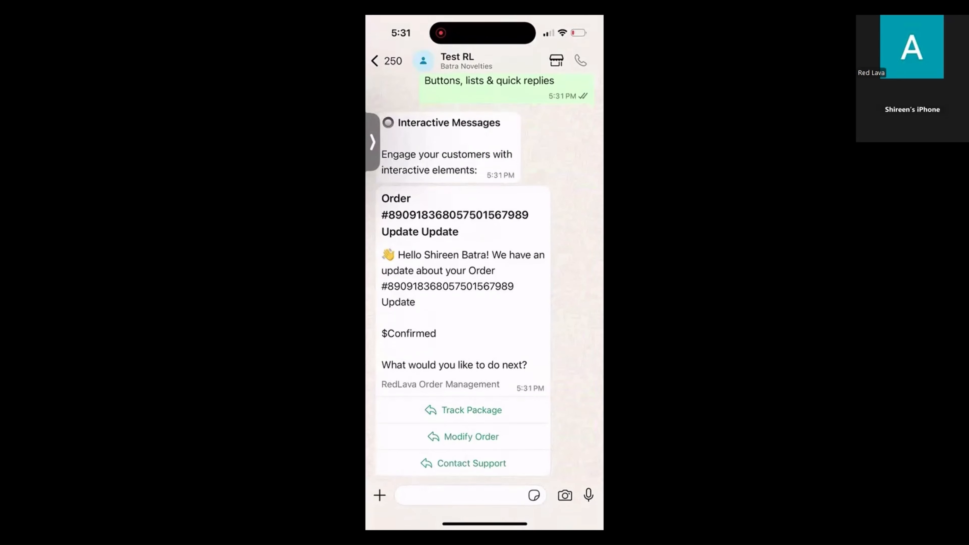
Reply to the order update message with the Track Package option.
scroll(484, 276, up, 1)
scroll(484, 276, up, 3)
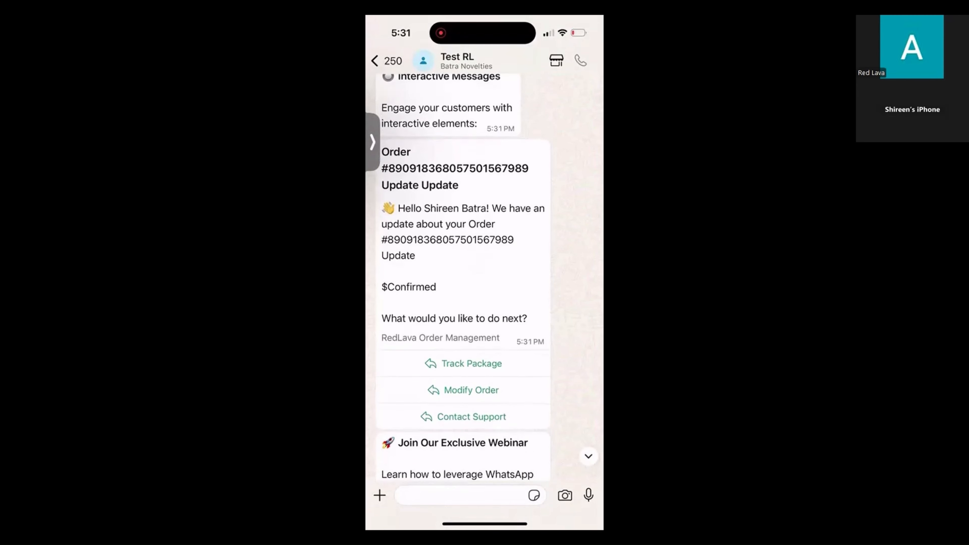
scroll(484, 276, down, 2)
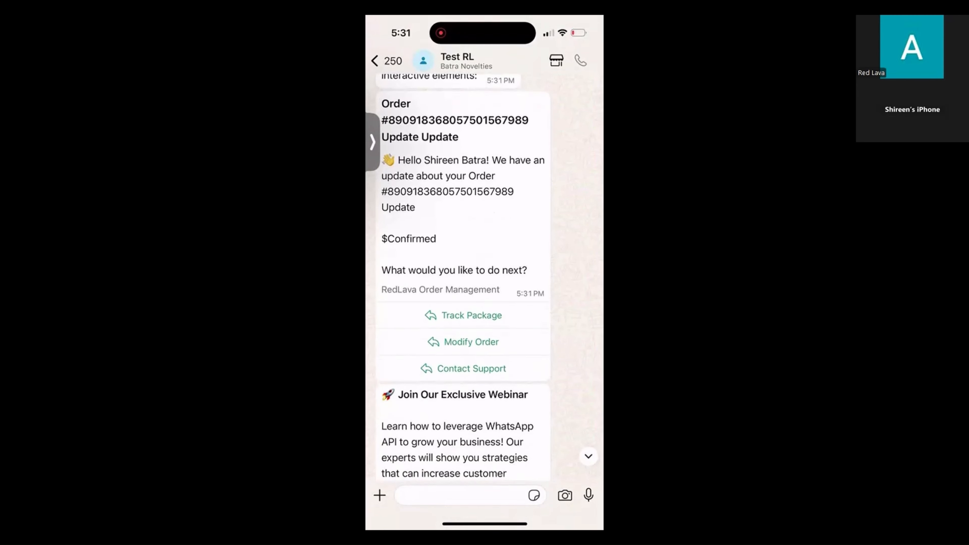
click(464, 315)
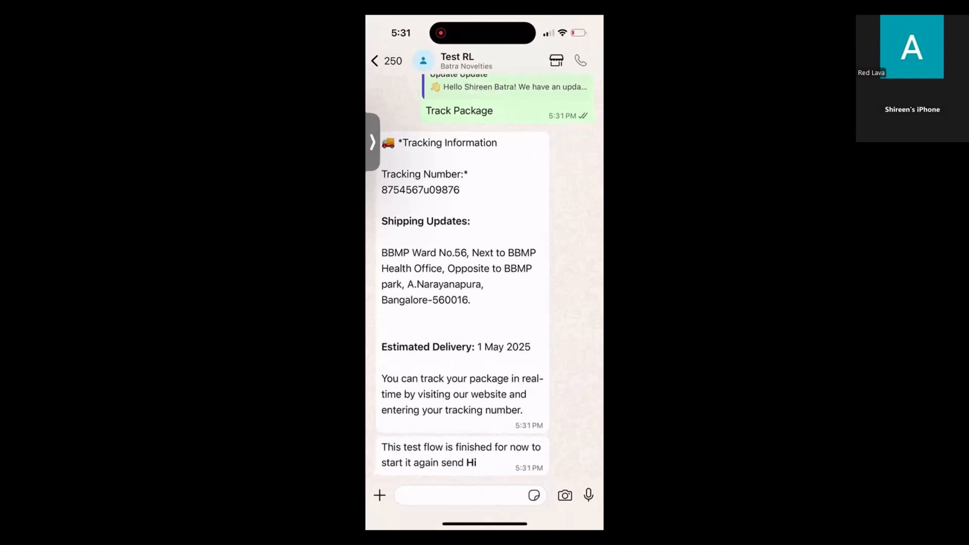
Open the exclusive webinar's Register Now link and return to the tracking information in the chat.
scroll(484, 277, up, 6)
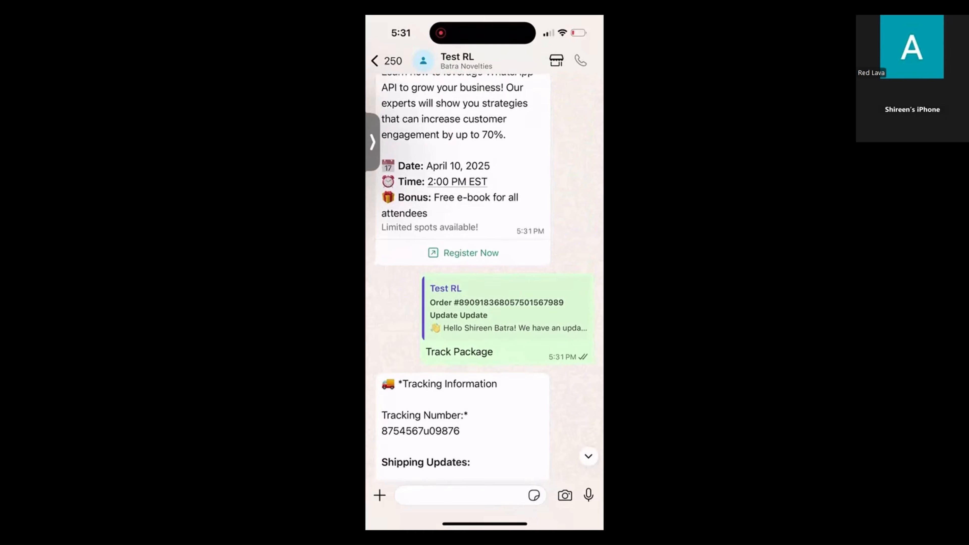
click(463, 252)
drag(485, 523, 503, 522)
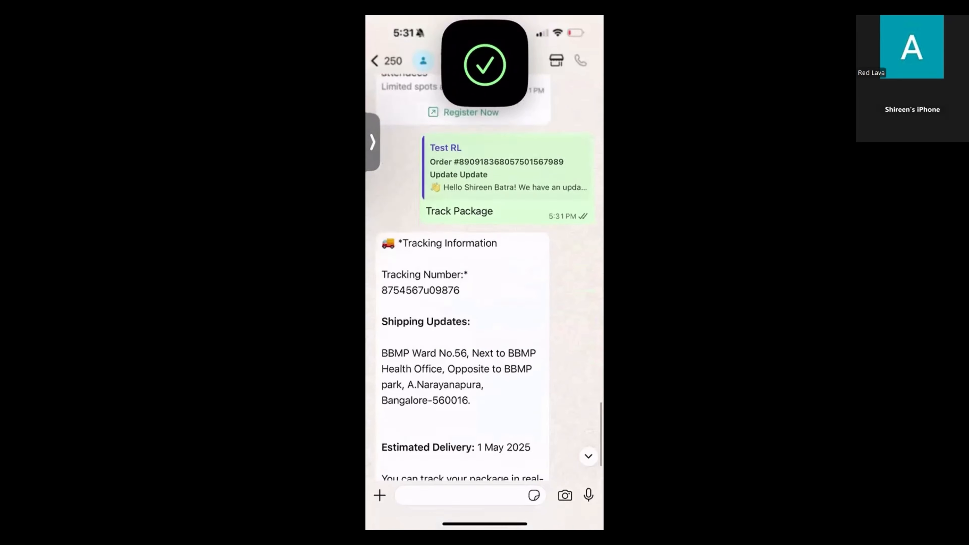
scroll(484, 305, down, 3)
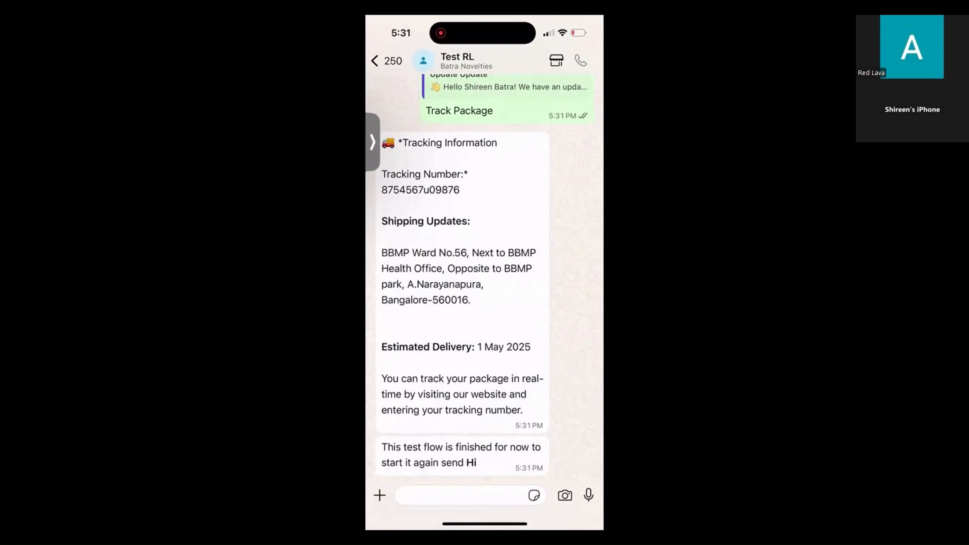
Restart the demo by sending "Hi" and submit the Carousel Message option.
click(461, 495)
text(Hi)
click(588, 311)
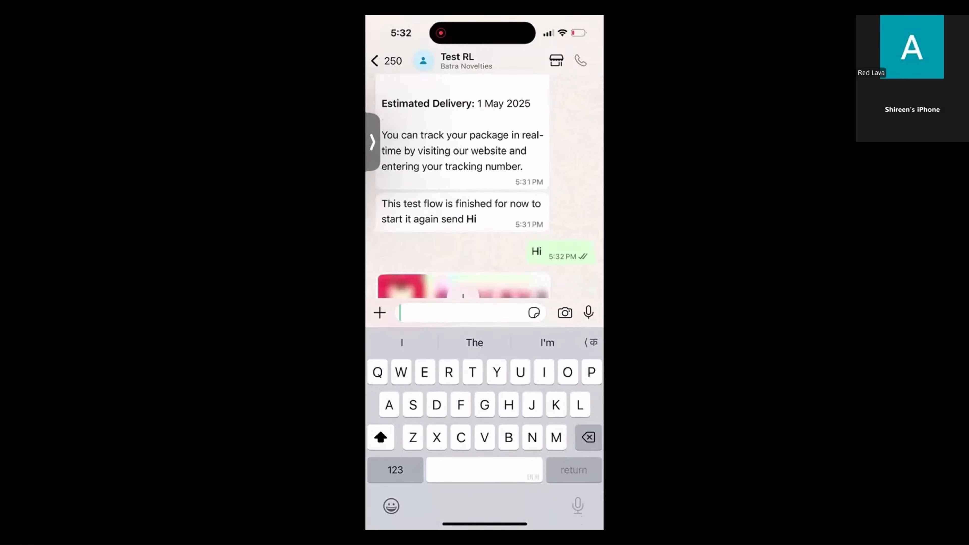
click(466, 280)
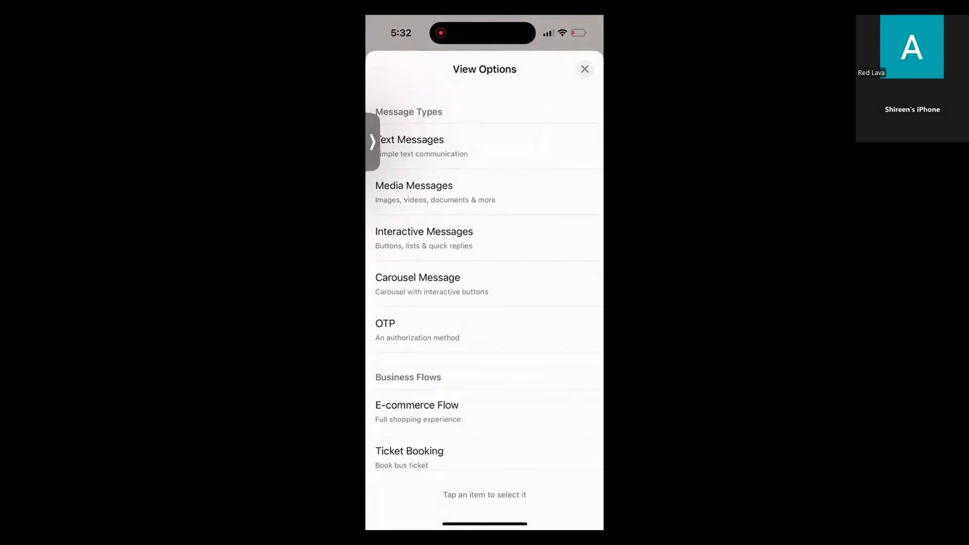
click(484, 284)
click(484, 495)
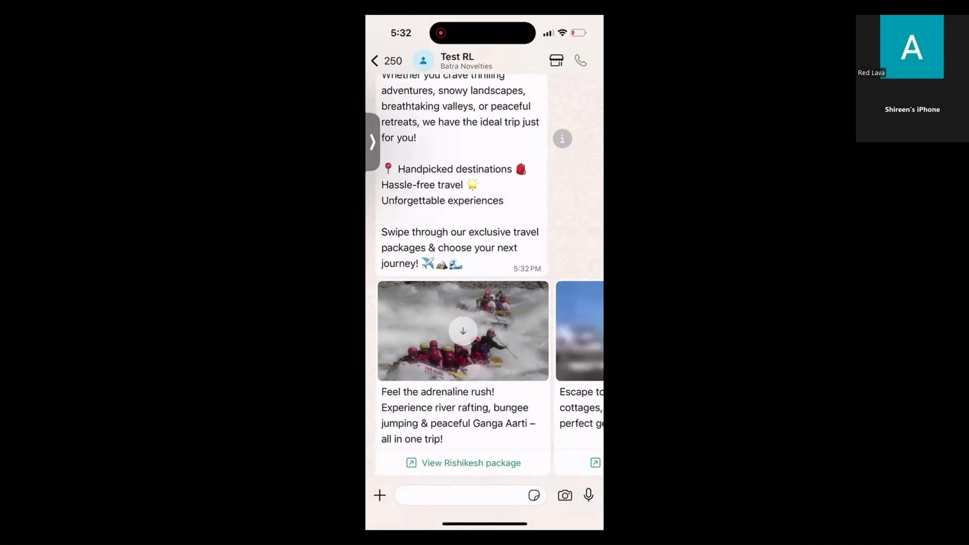
Examine the travel package carousel, browsing the Rishikesh, Shimla, J&K and Dehradun cards.
scroll(484, 377, right, 5)
scroll(484, 378, right, 5)
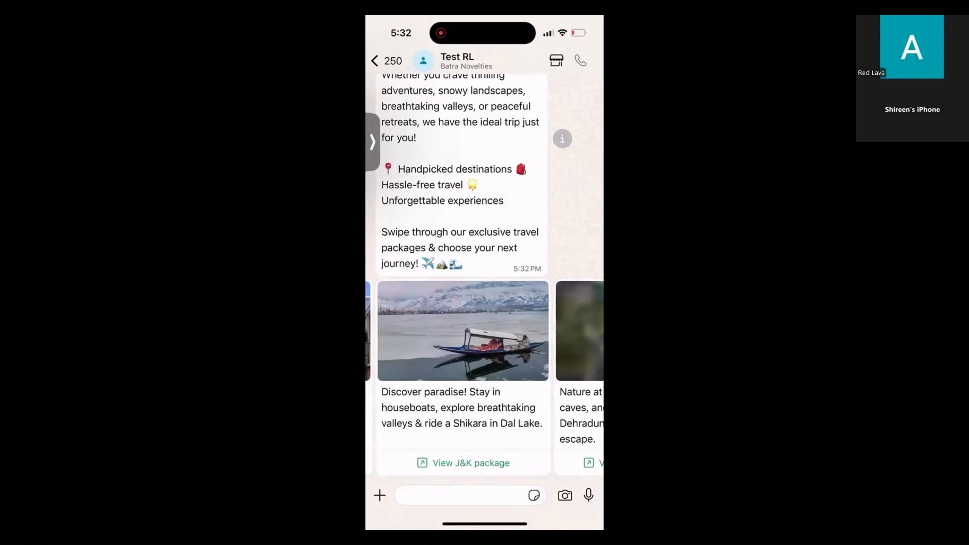
scroll(484, 378, right, 5)
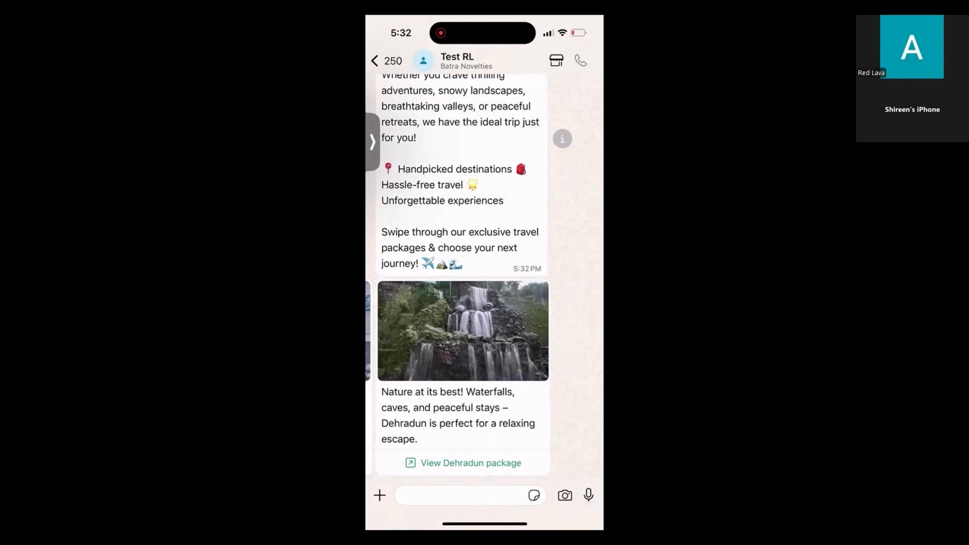
scroll(484, 378, left, 5)
scroll(484, 378, left, 5)
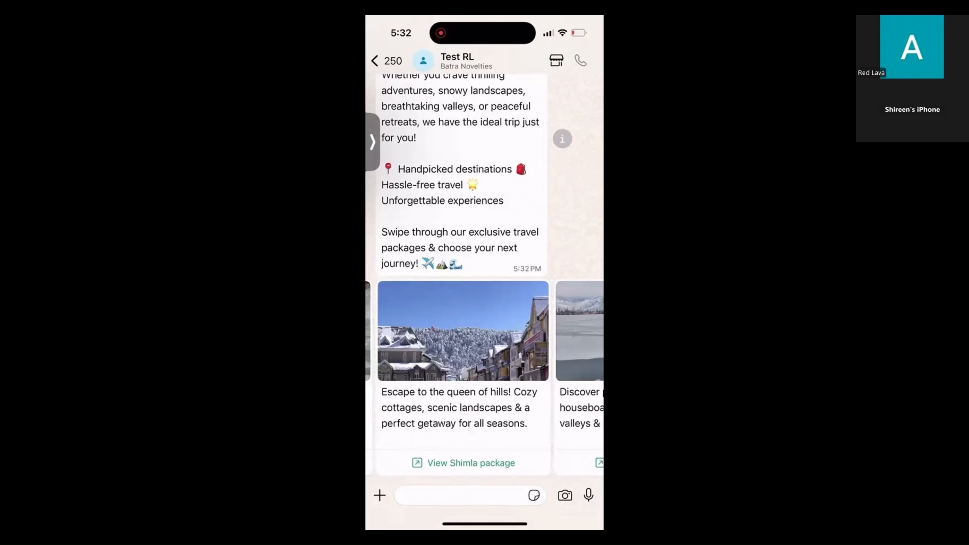
scroll(484, 378, left, 5)
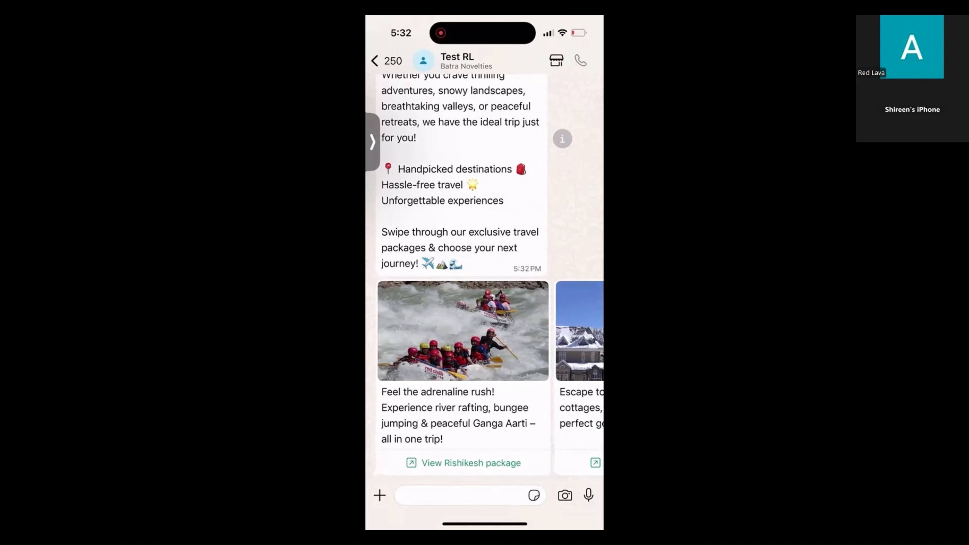
scroll(484, 267, up, 5)
scroll(484, 267, down, 5)
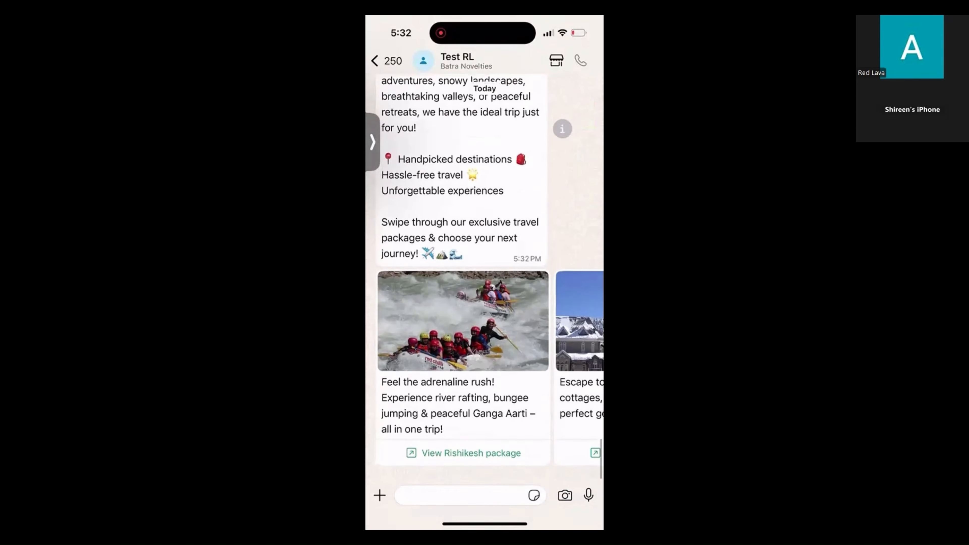
scroll(463, 370, right, 10)
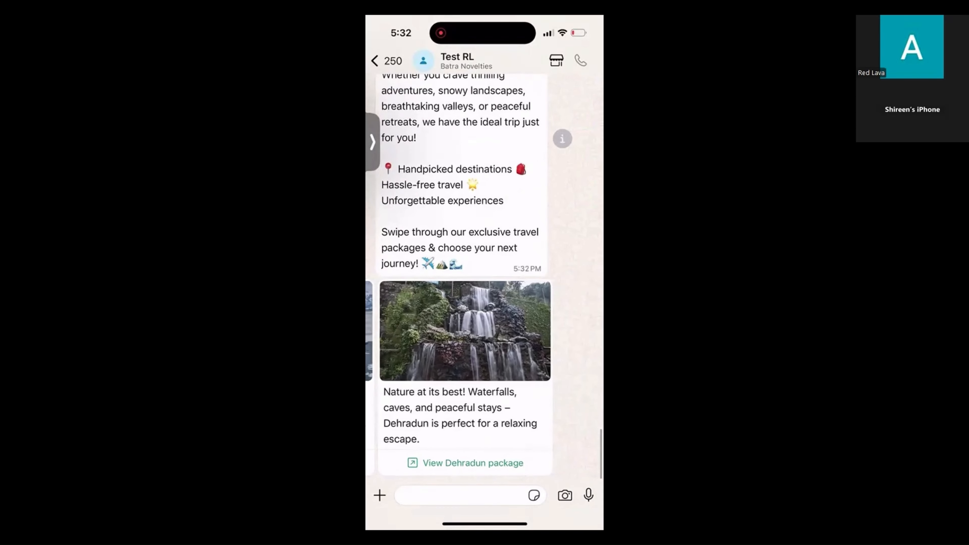
scroll(484, 378, left, 10)
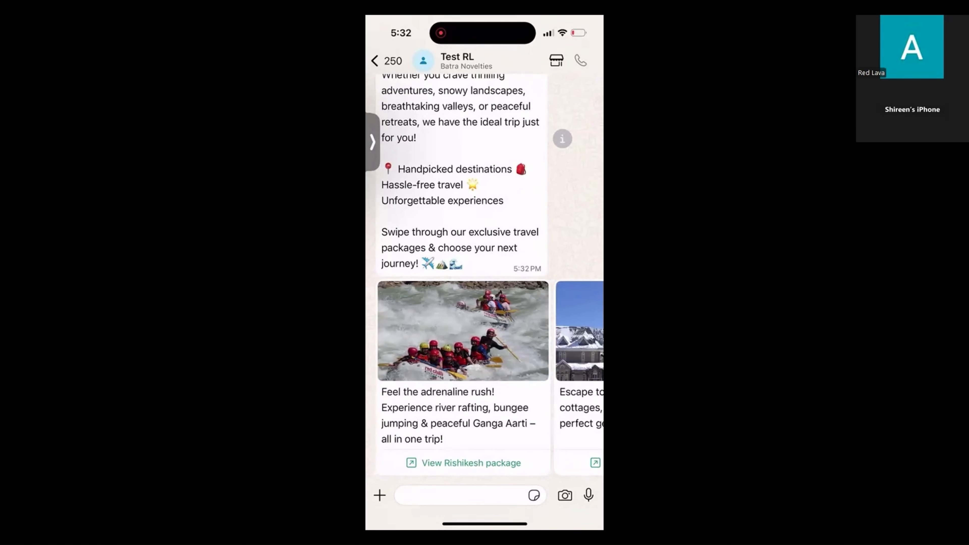
End the carousel flow by sending "Stop" and restart the demo with "Hi".
click(463, 494)
text(Stop)
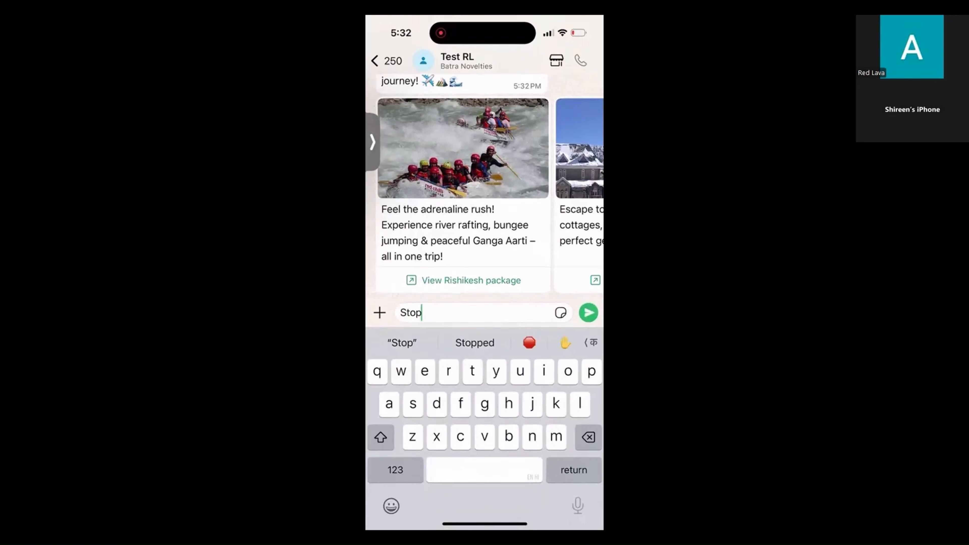
click(588, 311)
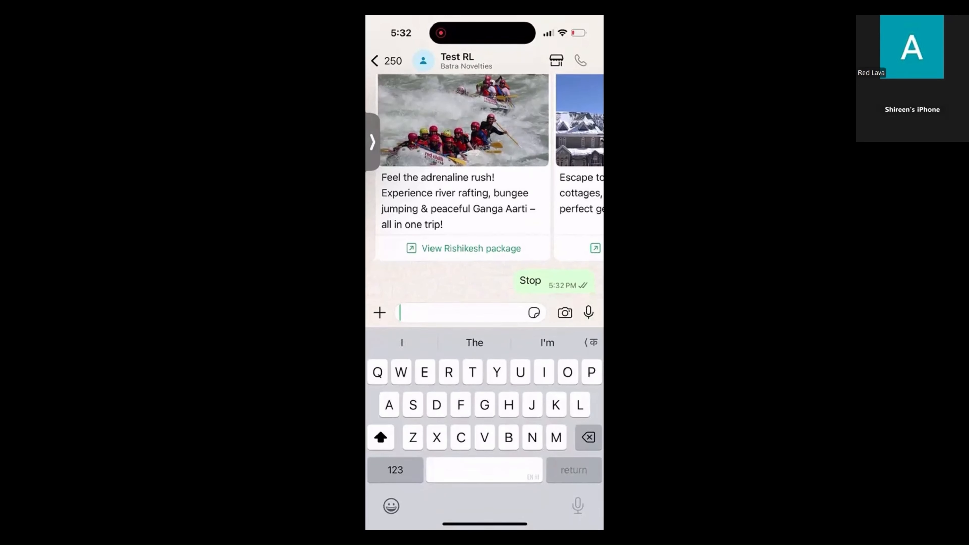
text(Hi)
click(588, 311)
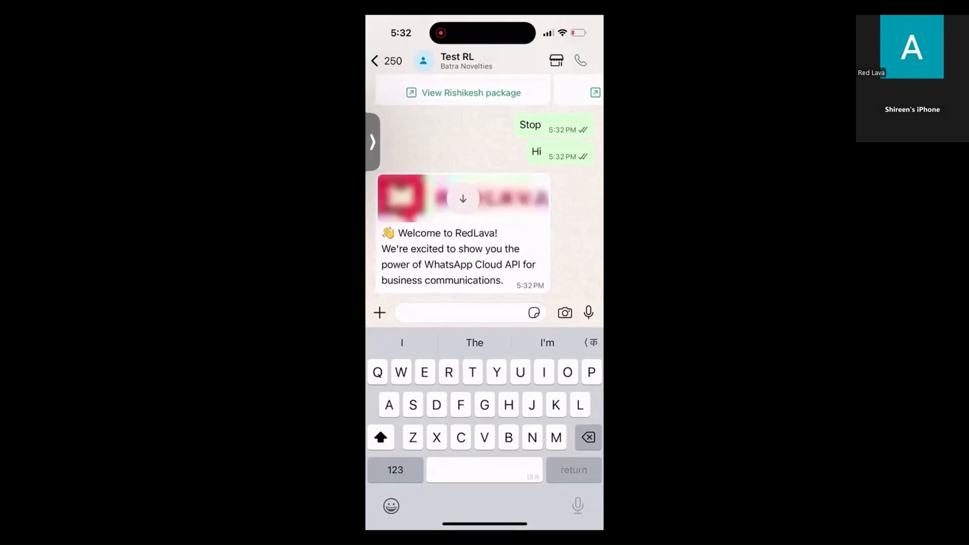
Choose E-commerce Flow from the demo's business flow options and send the selection.
click(464, 280)
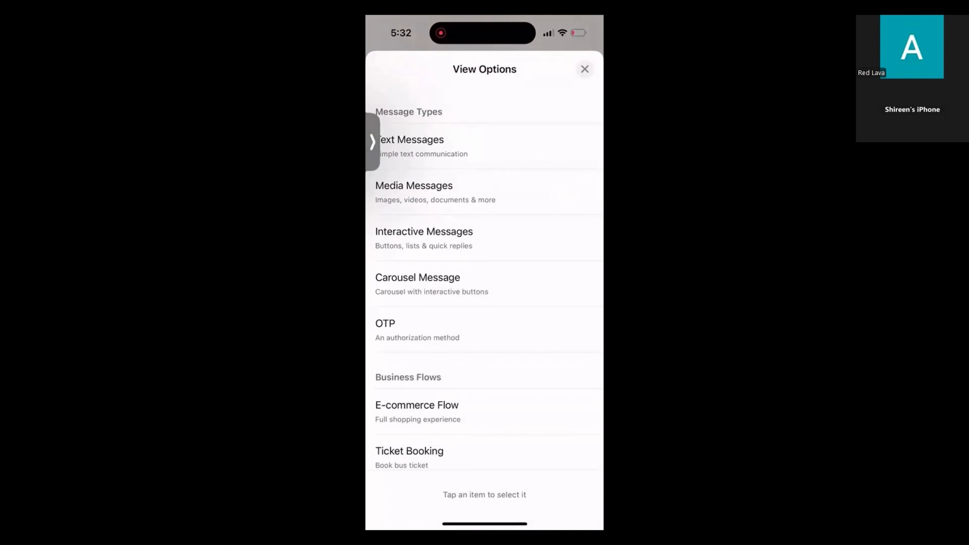
scroll(484, 267, down, 2)
scroll(484, 294, down, 5)
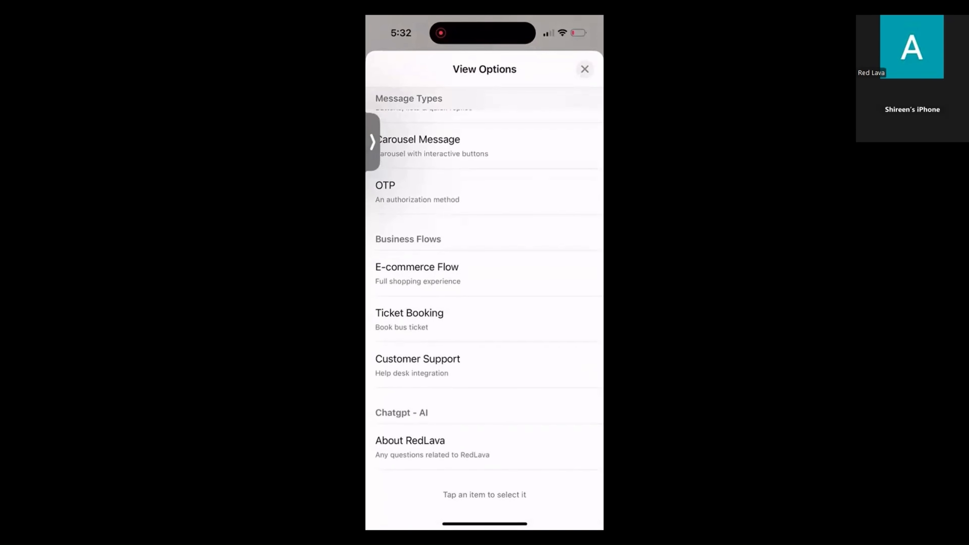
scroll(484, 294, down, 1)
click(417, 273)
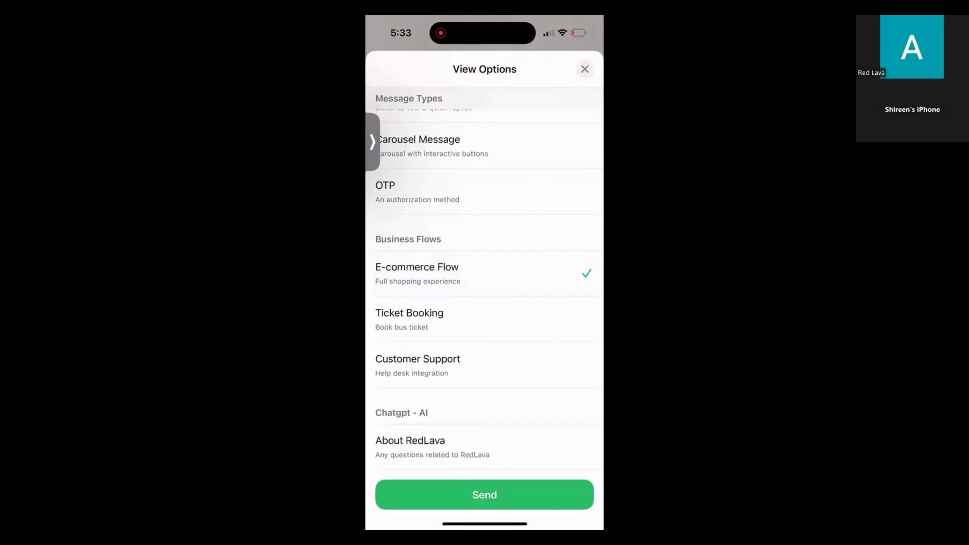
click(484, 494)
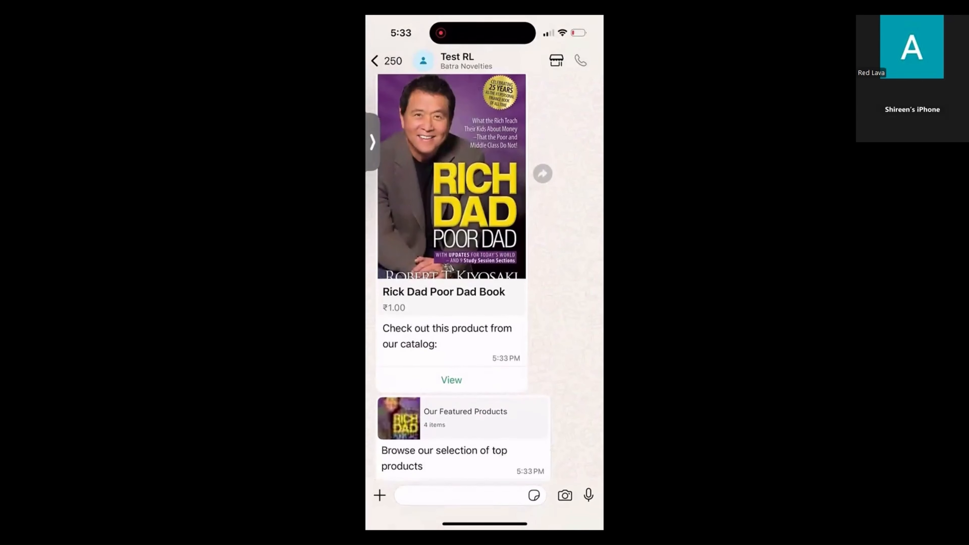
Add the Rick Dad Poor Dad Book to the cart and place the order.
scroll(484, 277, up, 1)
scroll(485, 277, down, 1)
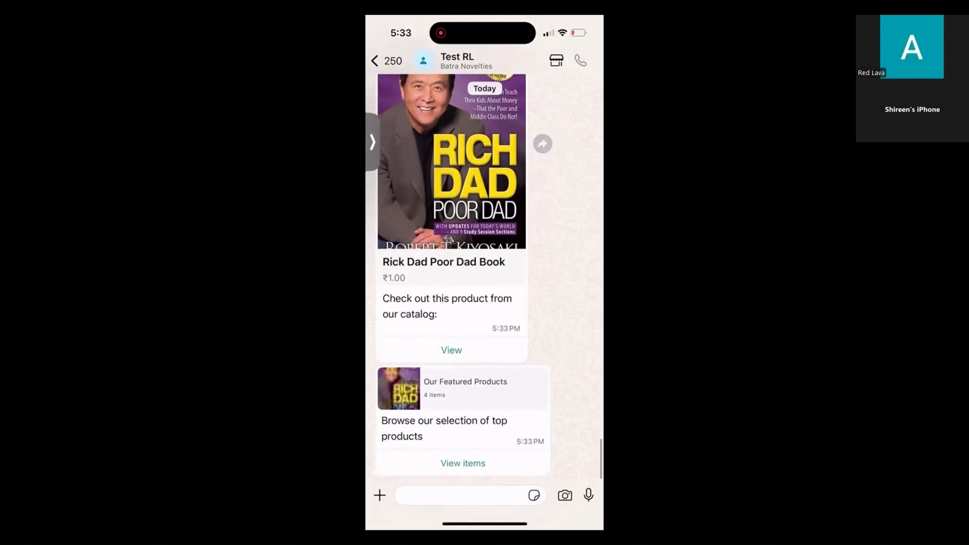
click(452, 350)
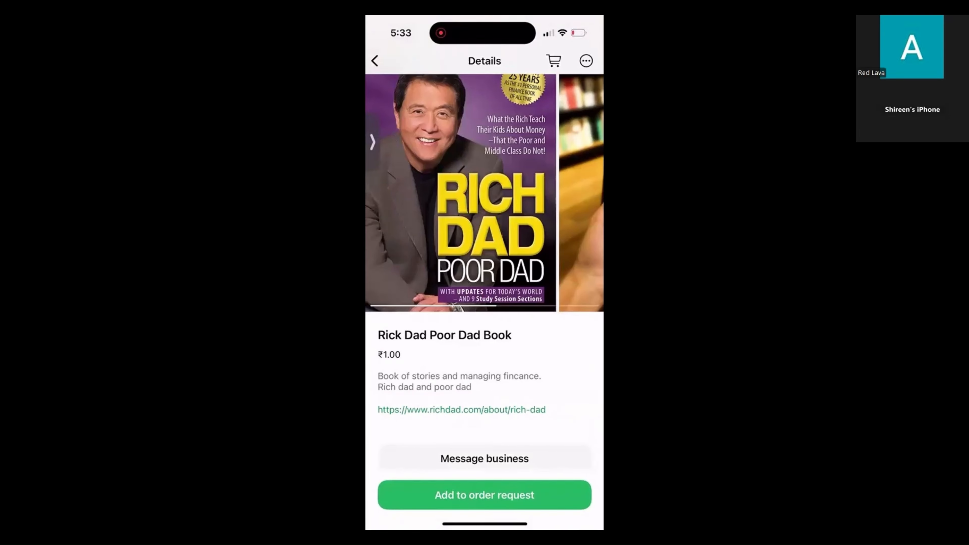
click(485, 494)
click(523, 494)
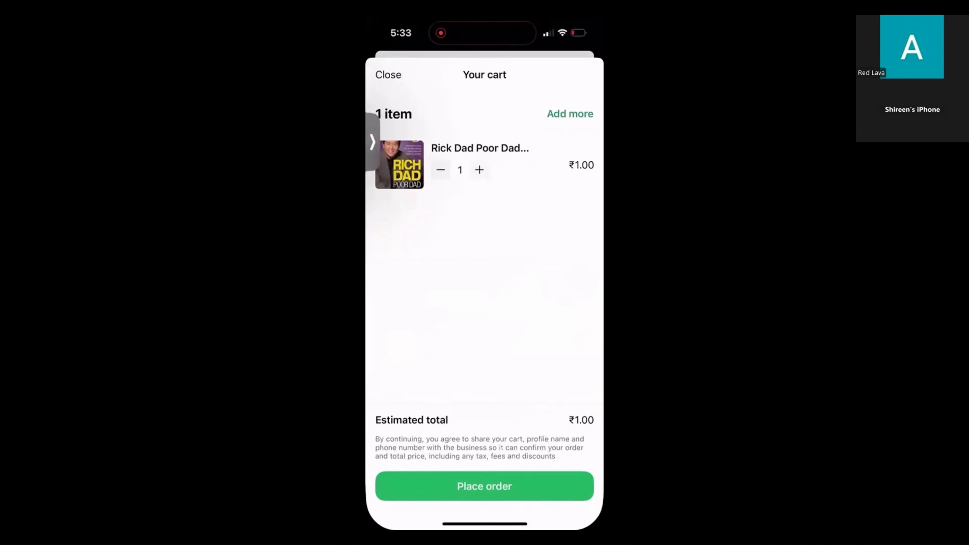
click(484, 485)
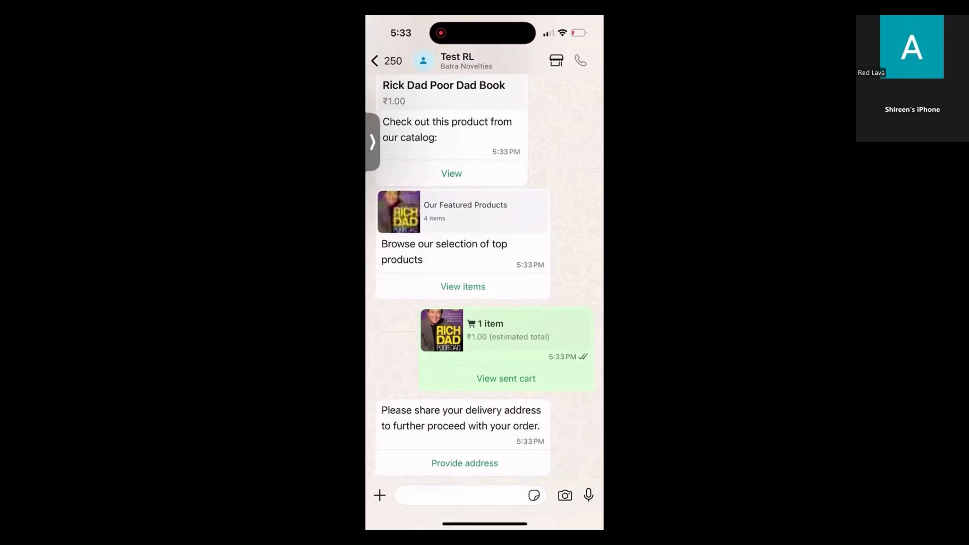
Provide the delivery address for the order by confirming the first saved address instead of adding a new one.
click(465, 463)
click(421, 98)
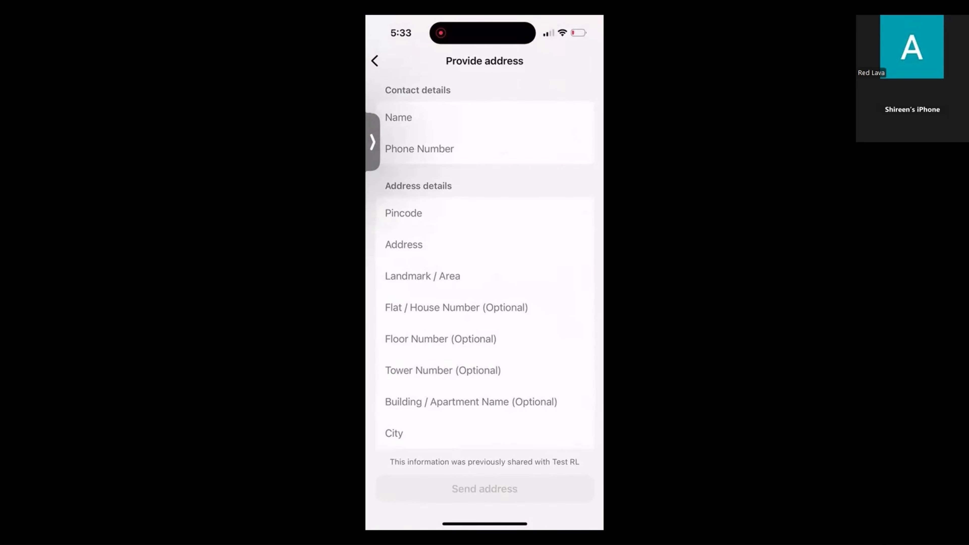
click(375, 60)
click(392, 179)
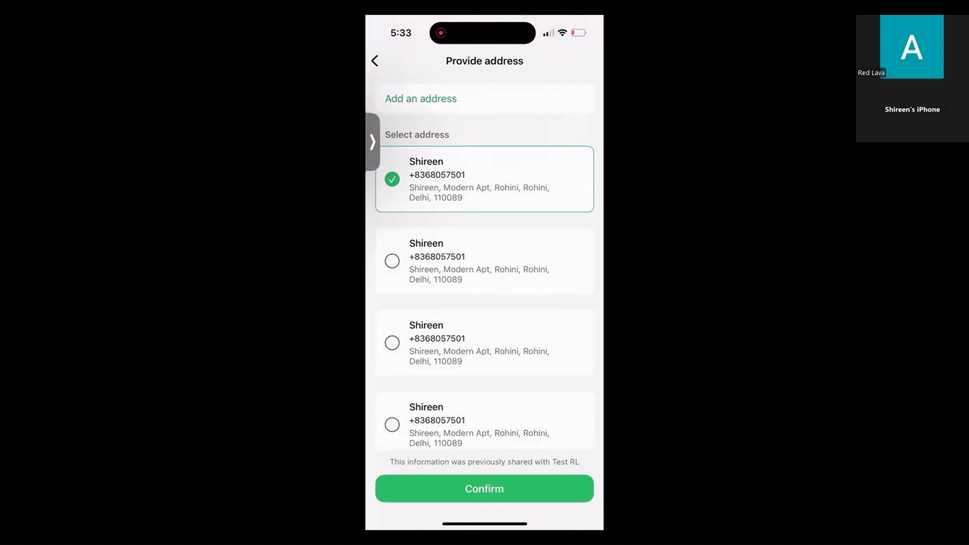
click(484, 488)
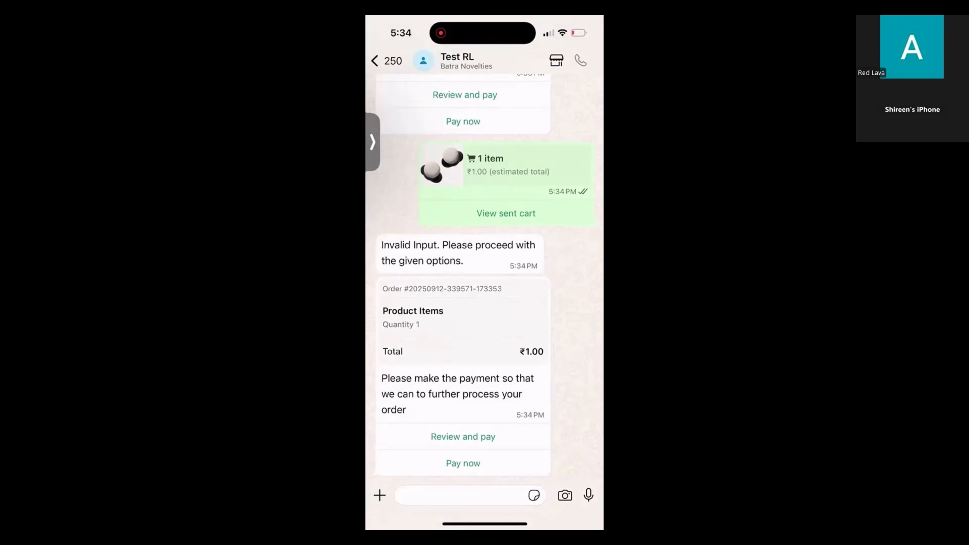
End the e-commerce flow by sending "Stop" twice and restart the demo with "Hi".
click(461, 495)
text(Stop)
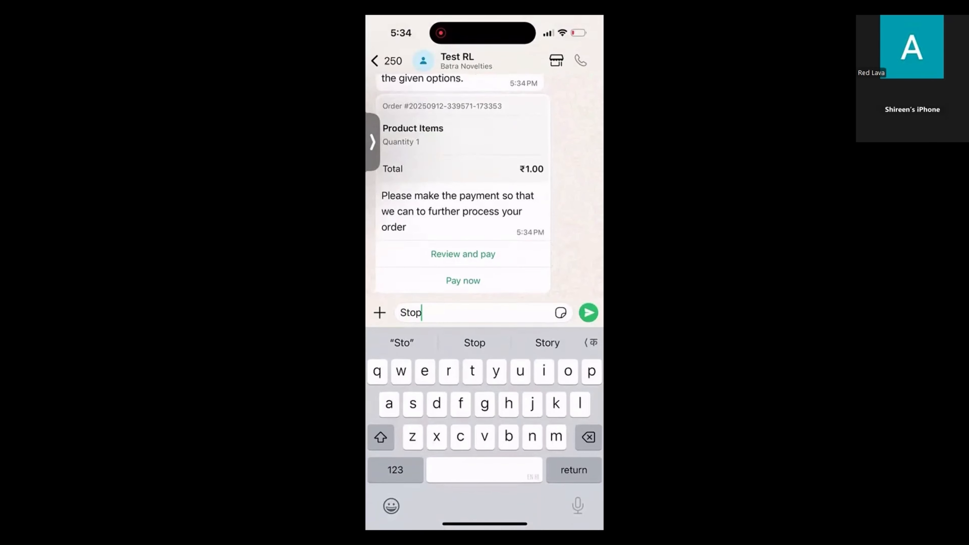
click(588, 313)
text(Stop)
click(589, 313)
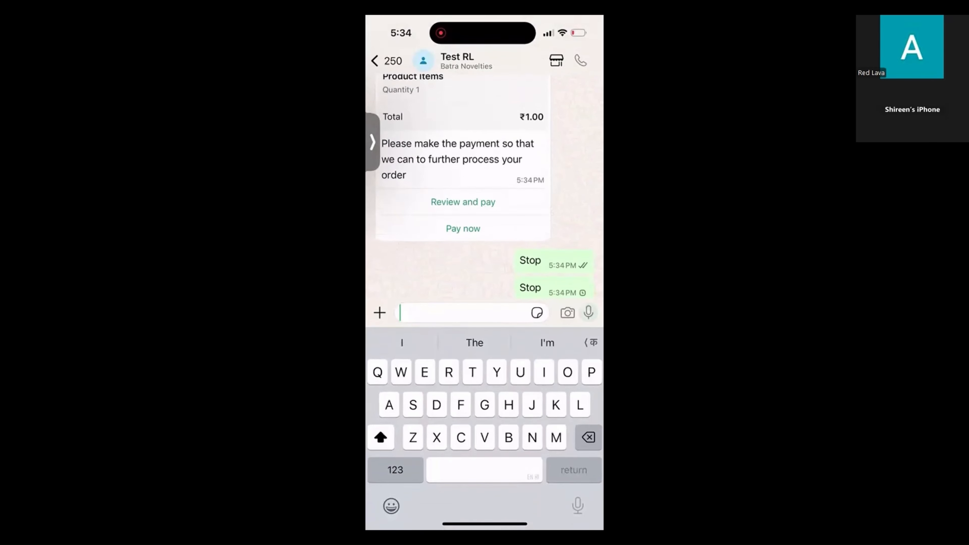
text(Hi)
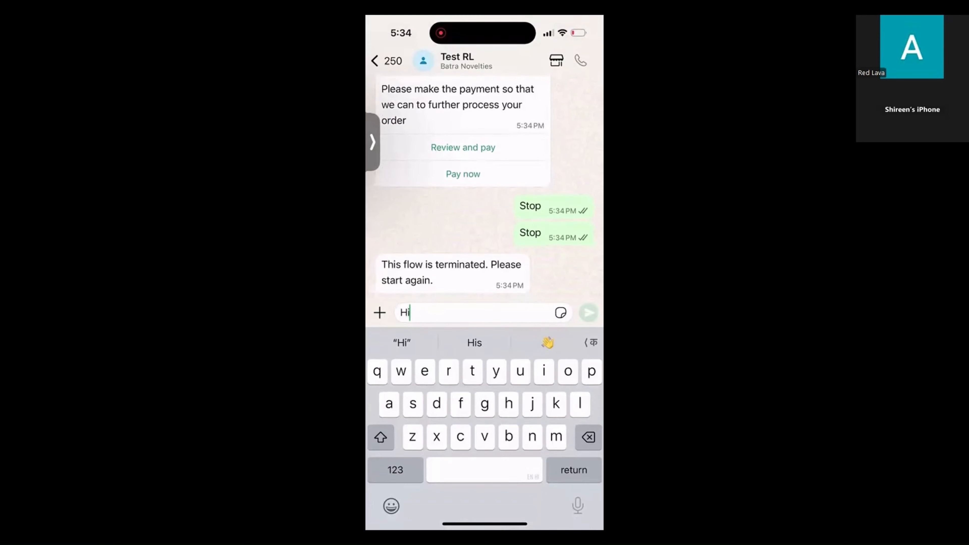
click(589, 312)
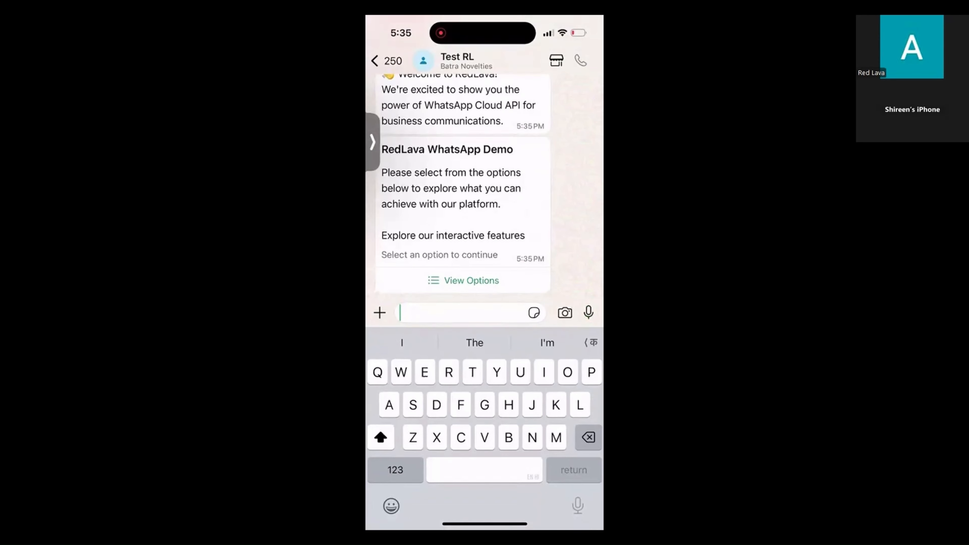
Choose Ticket Booking from the demo's business flow options and send the selection.
click(464, 280)
scroll(484, 290, down, 4)
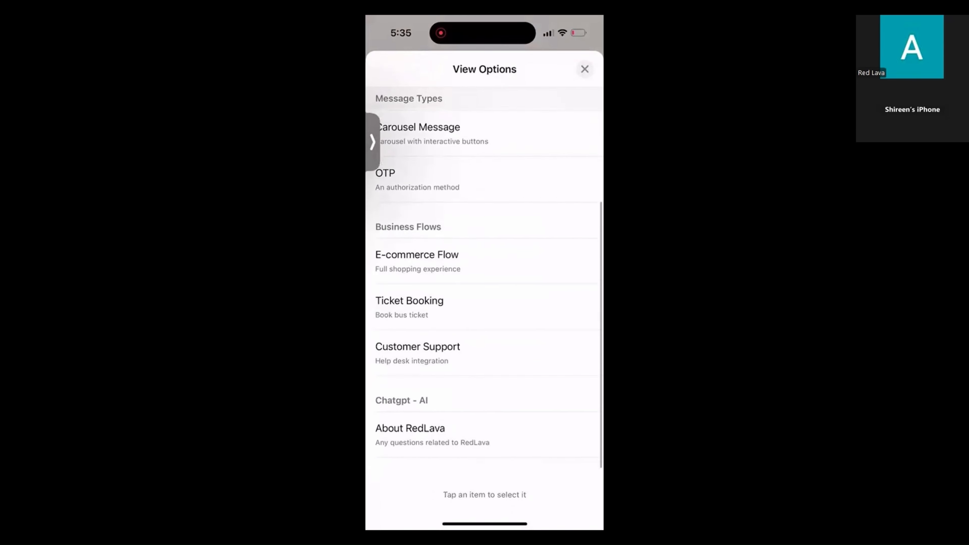
click(484, 319)
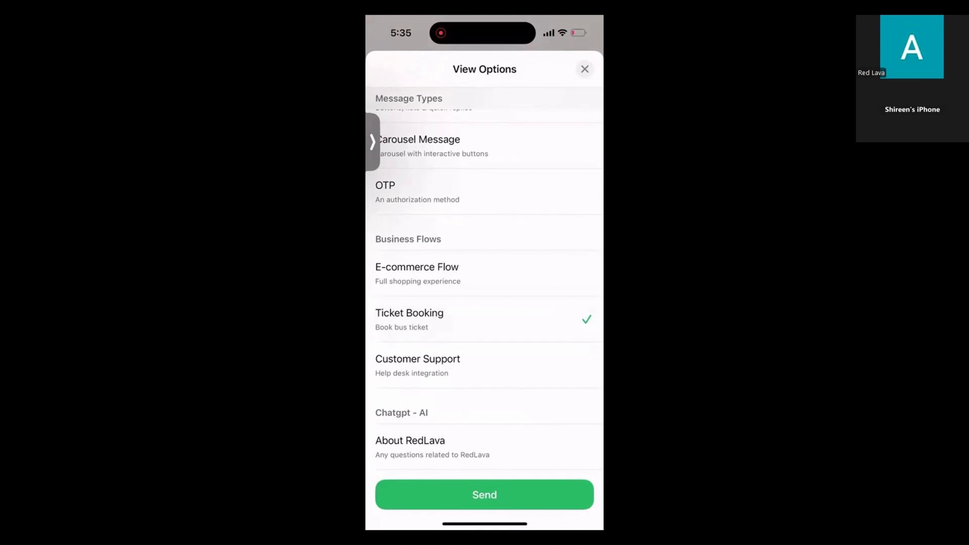
click(484, 494)
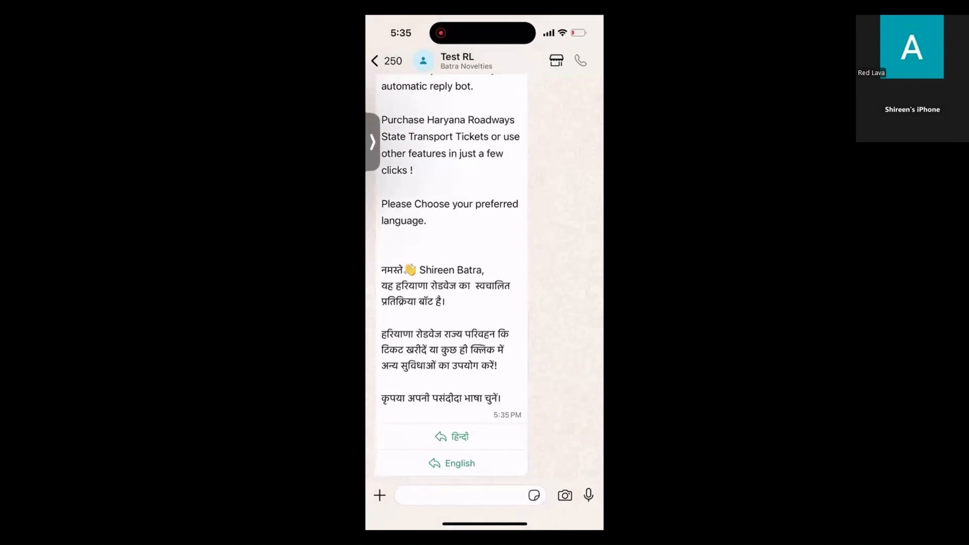
Choose English and Buy Ticket in the Haryana Roadways chat and proceed past the welcome page to the journey details form.
scroll(450, 267, up, 5)
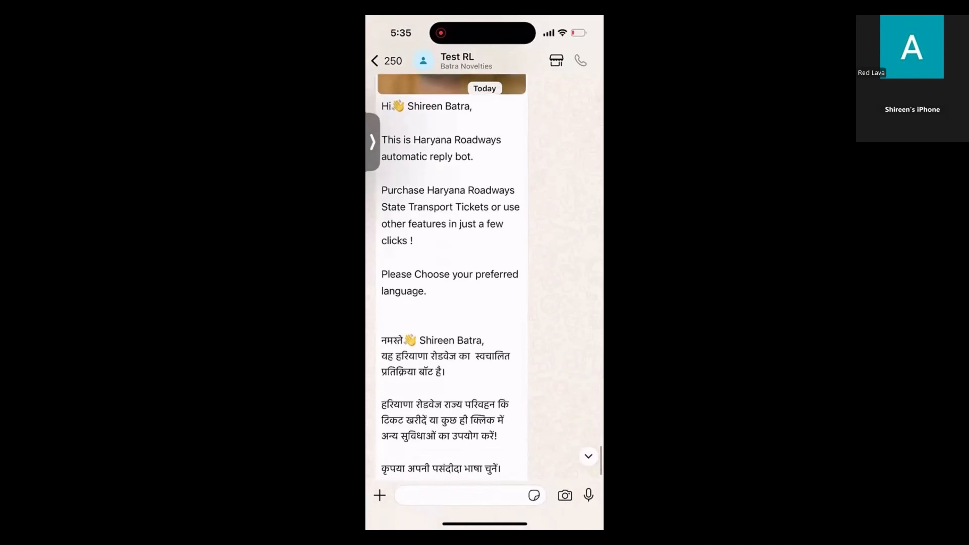
scroll(451, 275, down, 3)
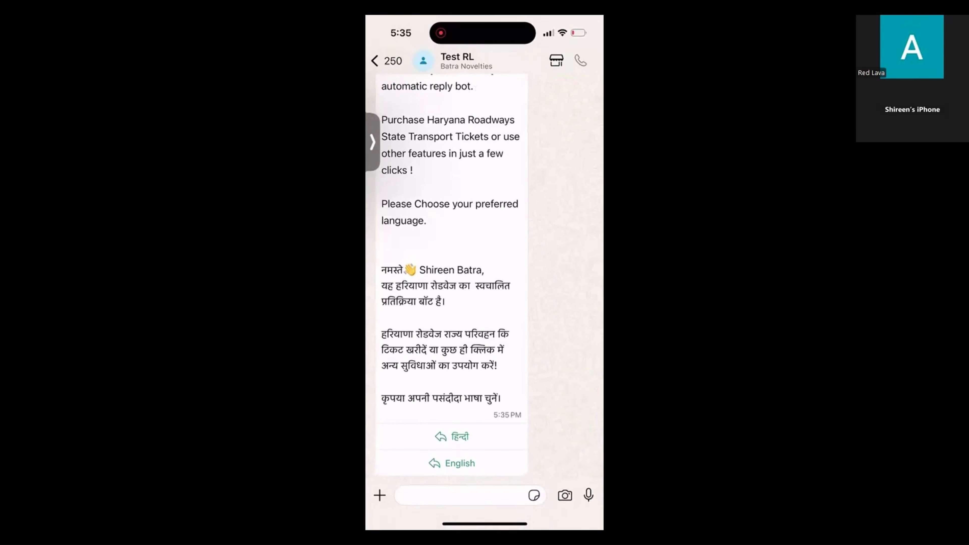
click(452, 463)
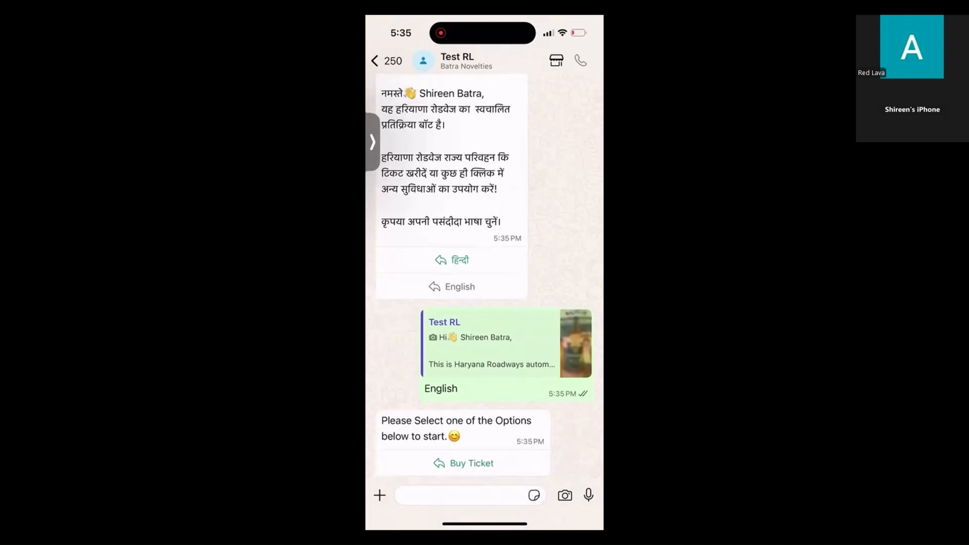
click(463, 462)
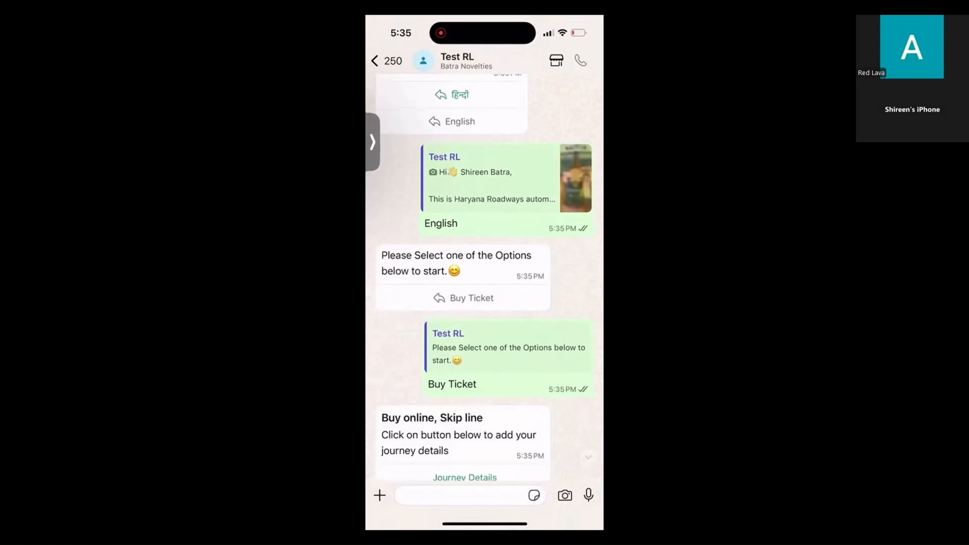
click(465, 463)
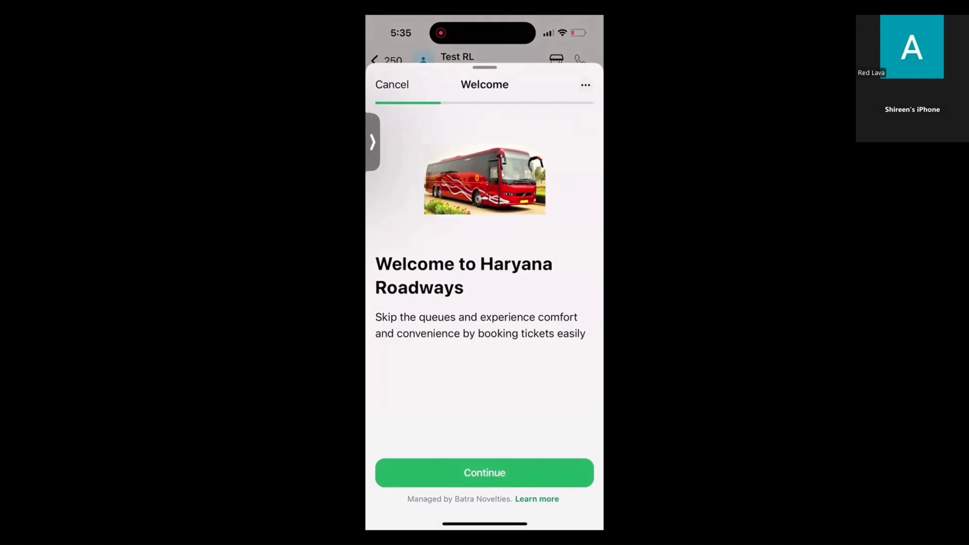
click(485, 472)
Set the boarding location to Gurugram, the destination to Hisar and the date of travel to 2 Jun 2025.
scroll(485, 280, down, 1)
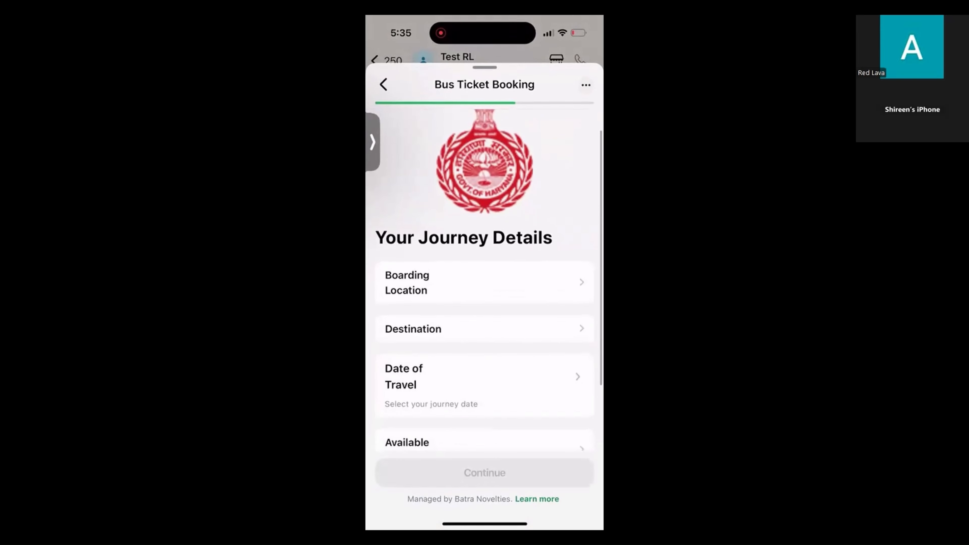
click(484, 283)
click(484, 218)
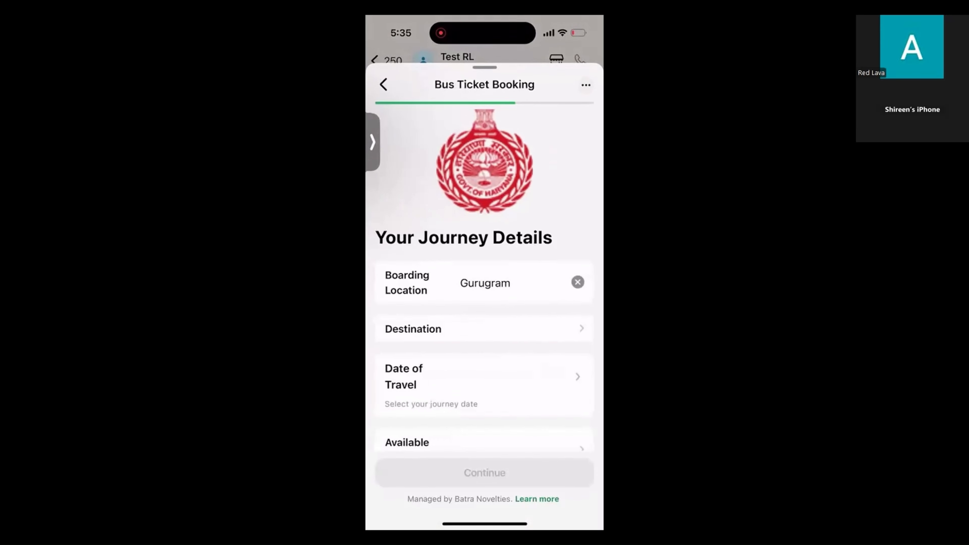
click(484, 328)
click(397, 247)
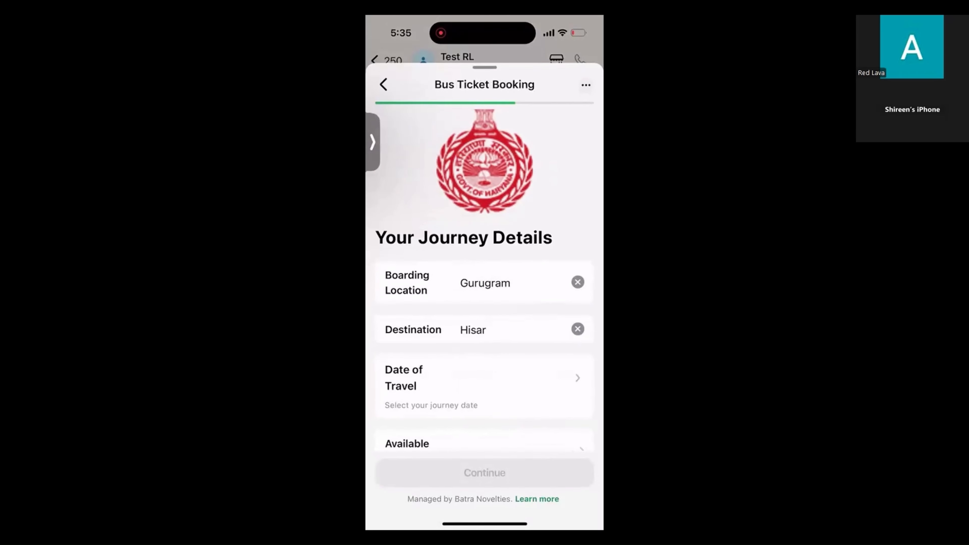
scroll(485, 281, down, 1)
click(476, 336)
click(422, 232)
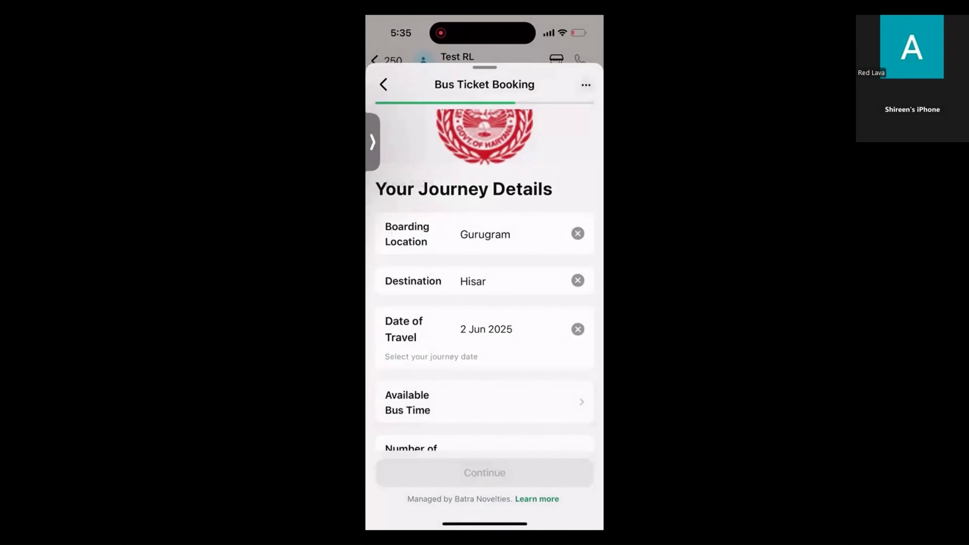
Set the available bus time to 02:00 PM and the number of tickets to 4 Tickets.
scroll(484, 280, down, 1)
click(485, 360)
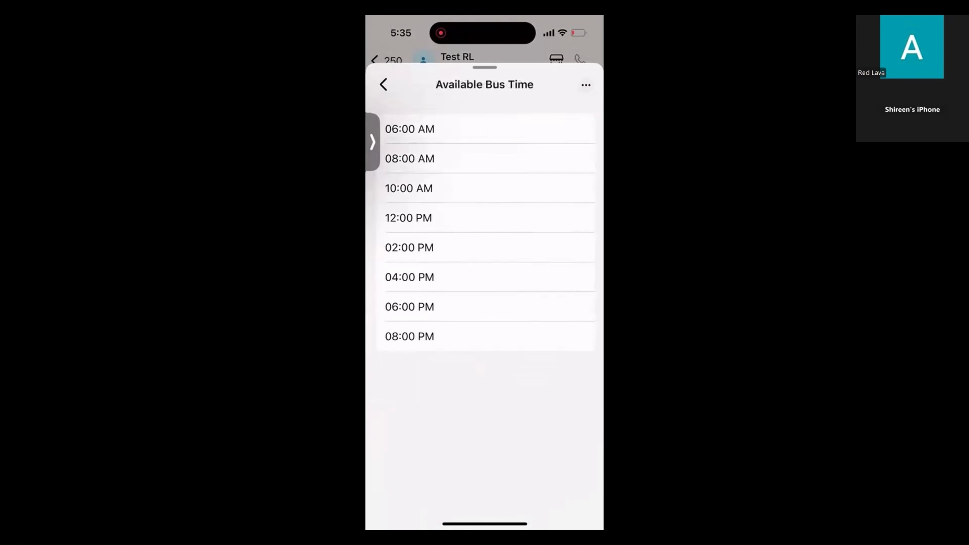
click(409, 248)
scroll(485, 281, down, 1)
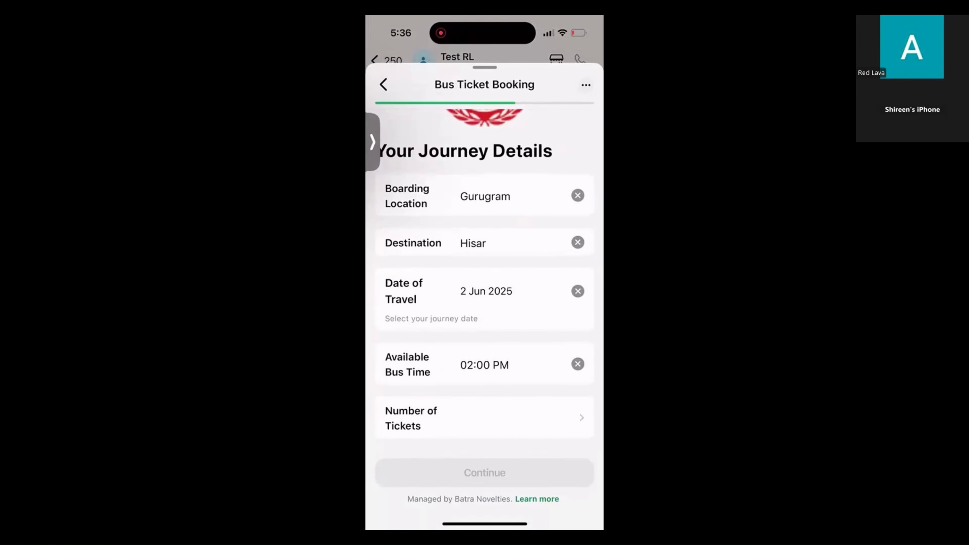
click(484, 417)
click(408, 217)
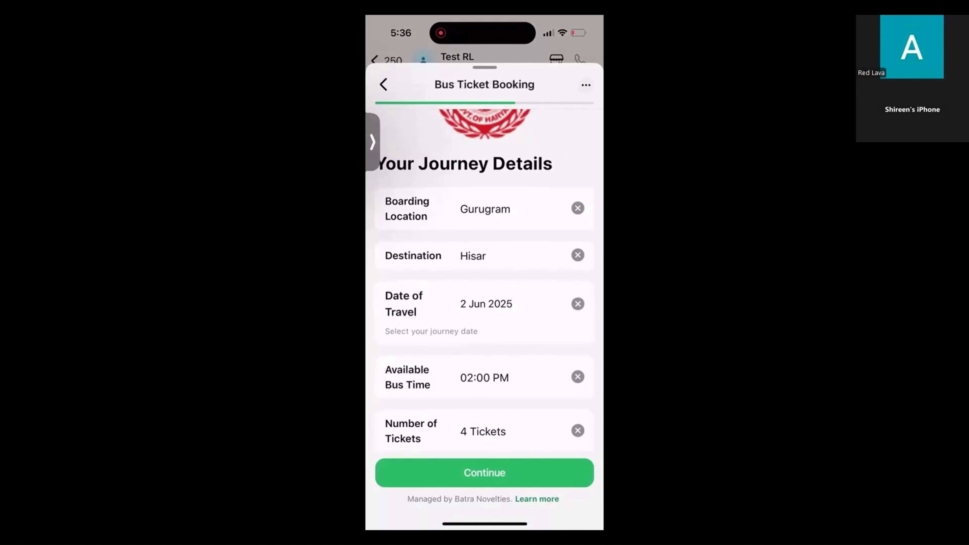
Submit the journey details, review the booking summary and proceed to payment.
click(485, 472)
scroll(484, 306, down, 2)
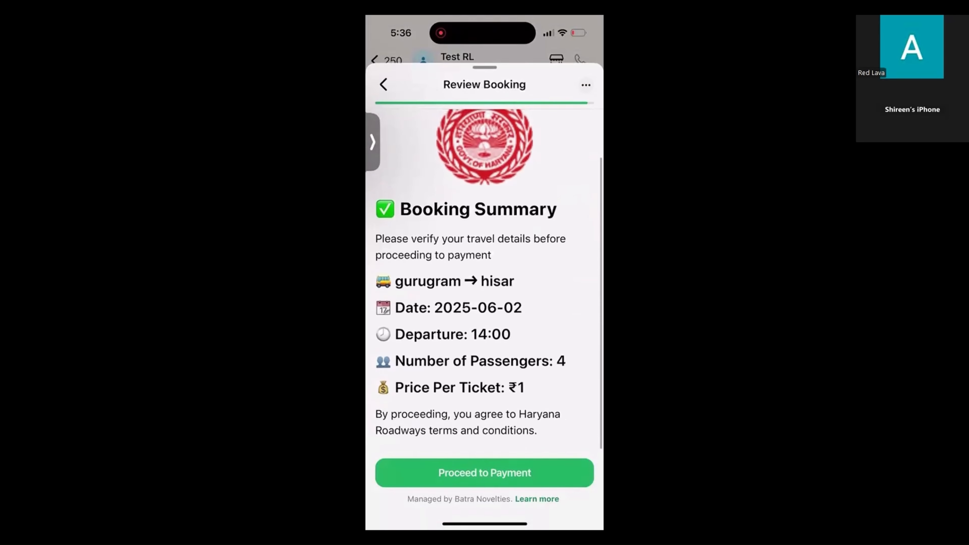
click(485, 472)
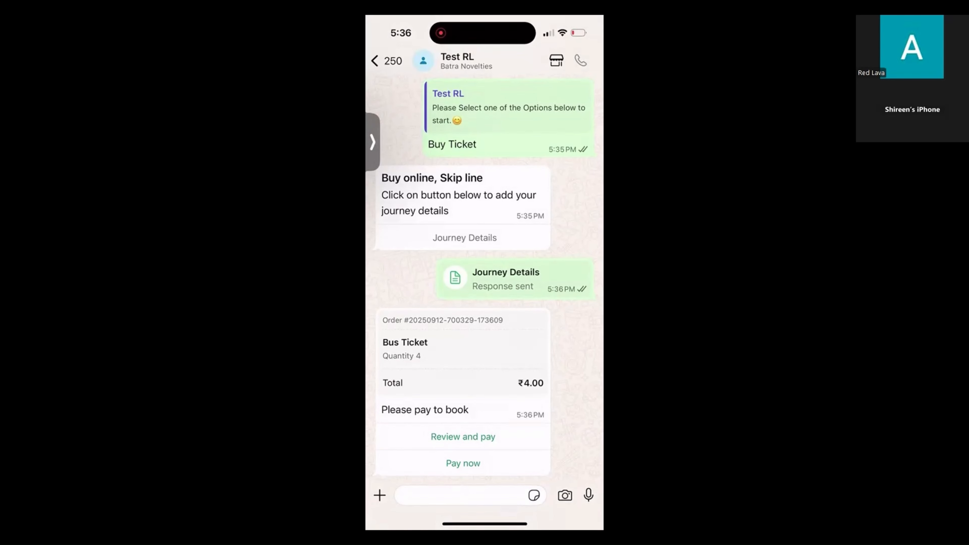
End the ticket booking flow by sending "Stop" repeatedly and restart the demo with "Hi".
click(461, 495)
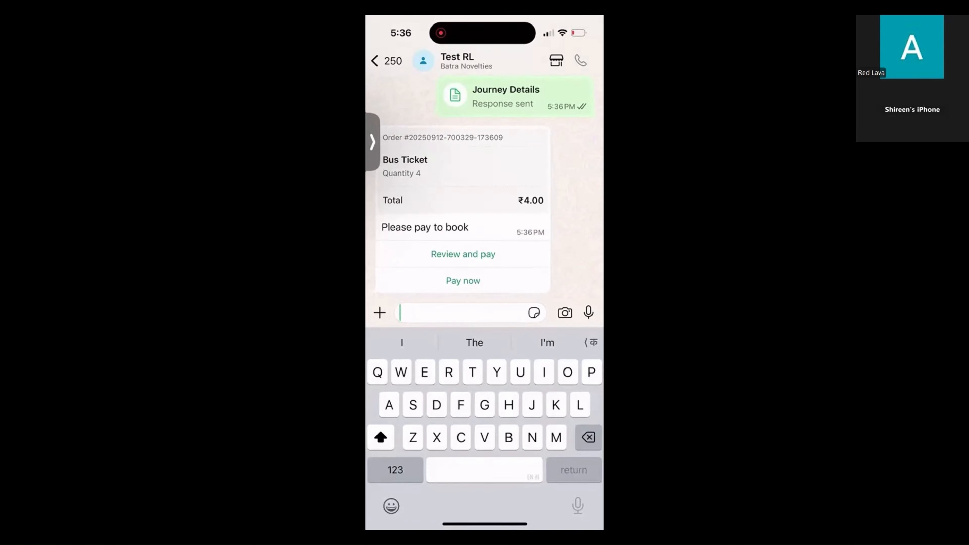
text(Stop)
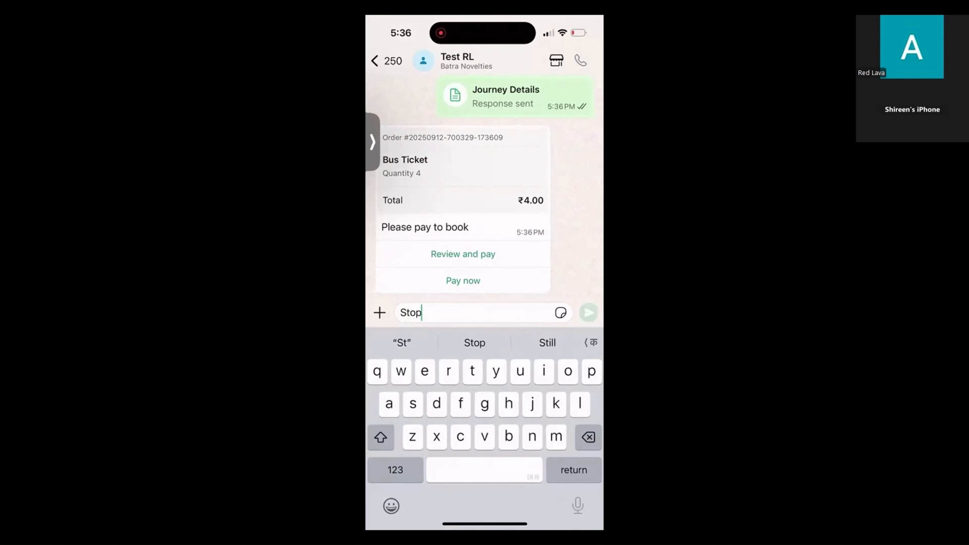
click(589, 313)
text(stop)
click(589, 312)
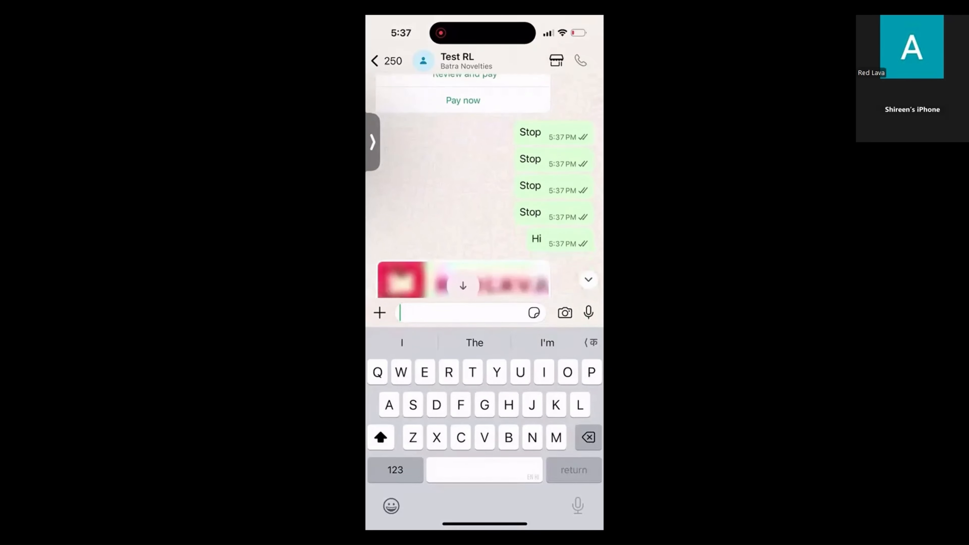
Choose About RedLava from the demo's Chatgpt - AI options and send the selection.
click(463, 280)
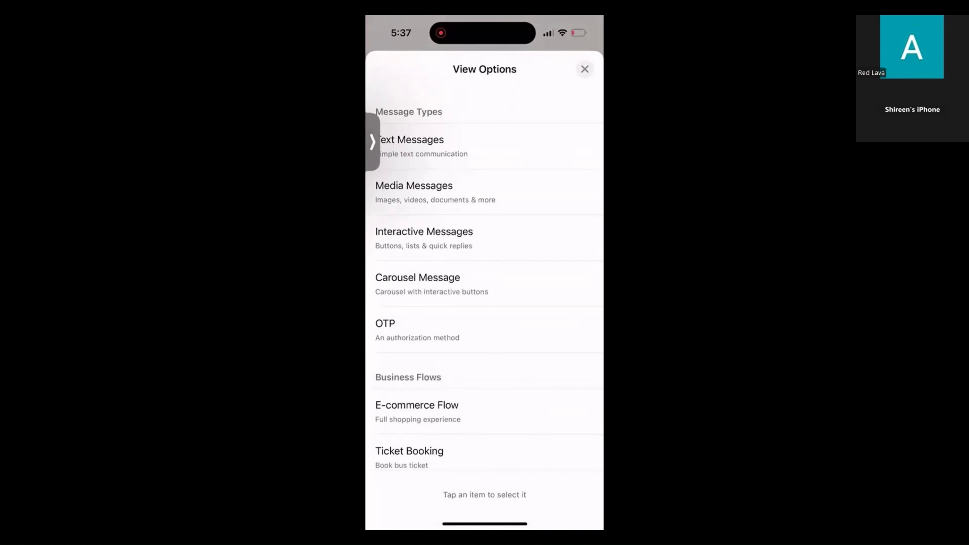
scroll(484, 290, down, 5)
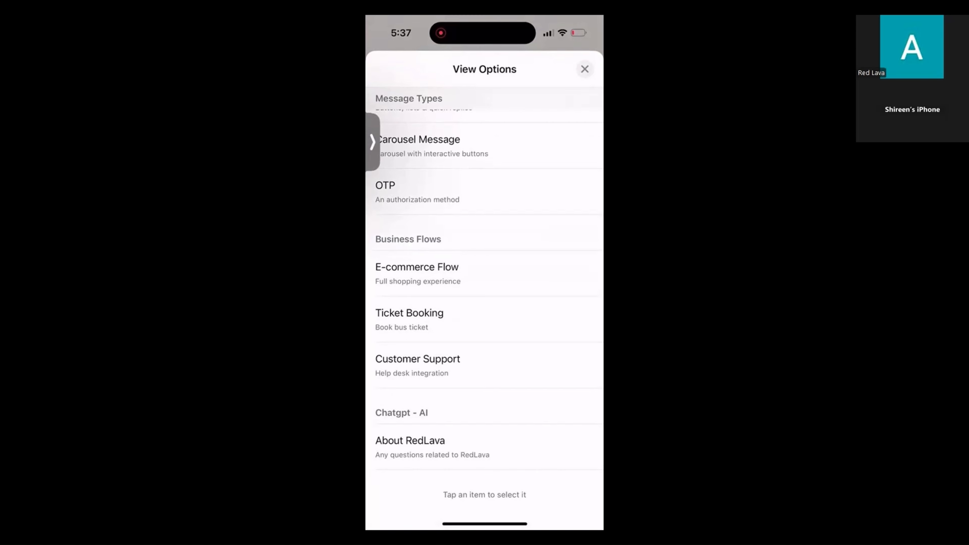
click(458, 446)
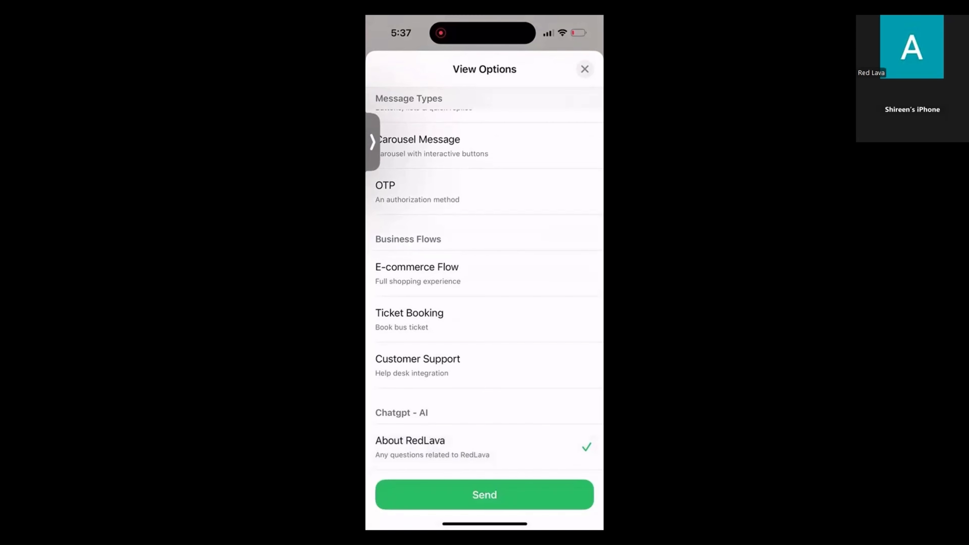
click(484, 494)
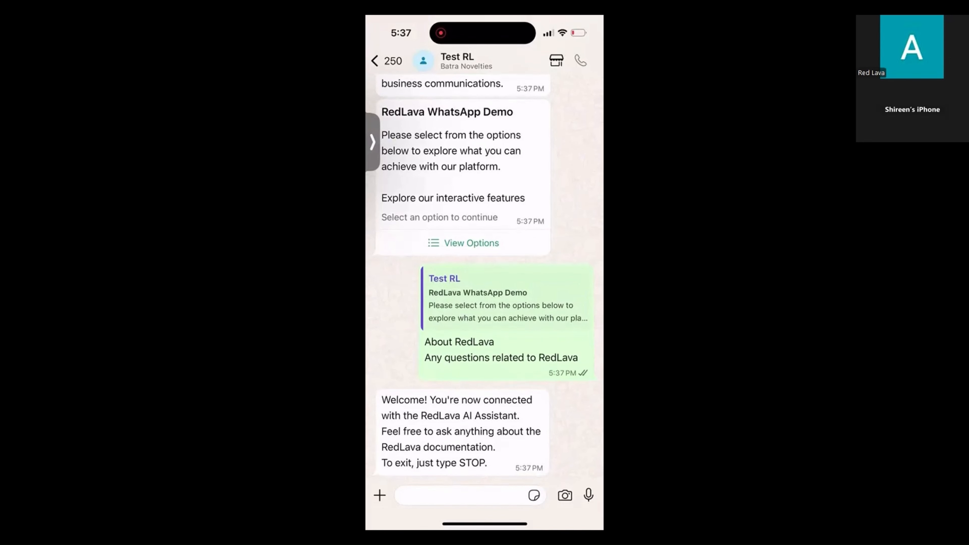
Ask the RedLava AI Assistant "What are the features".
click(460, 496)
text(W)
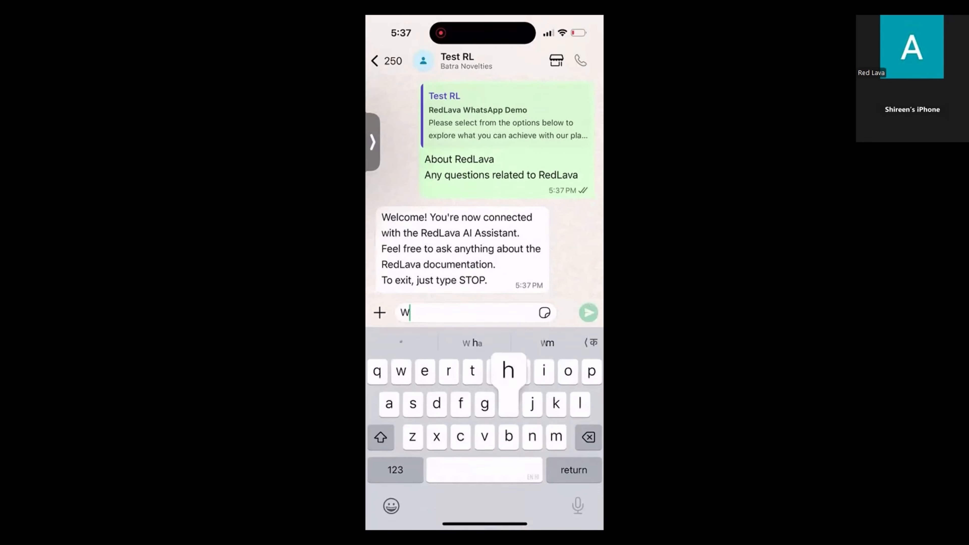
text(hat are the fra)
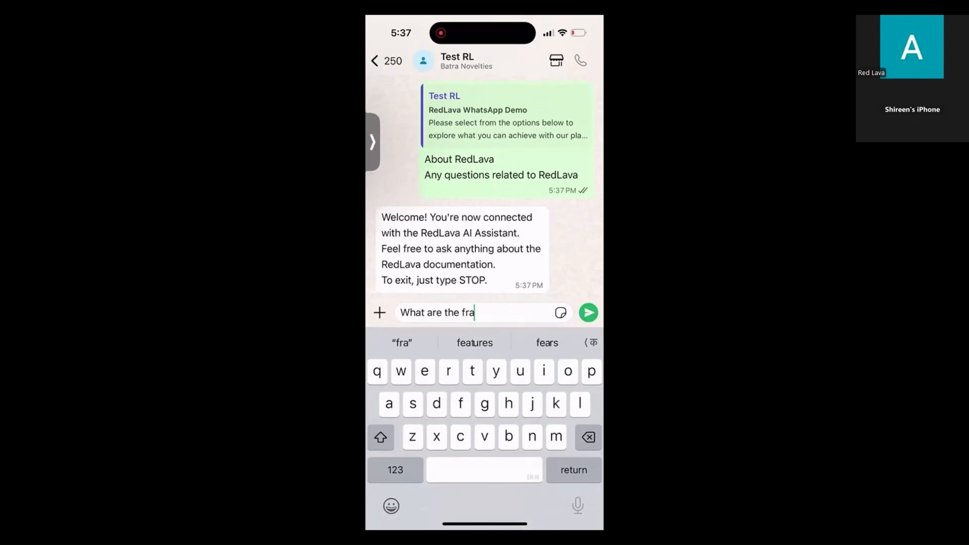
key(BackSpace)
key(BackSpace)
text(eatures)
click(588, 312)
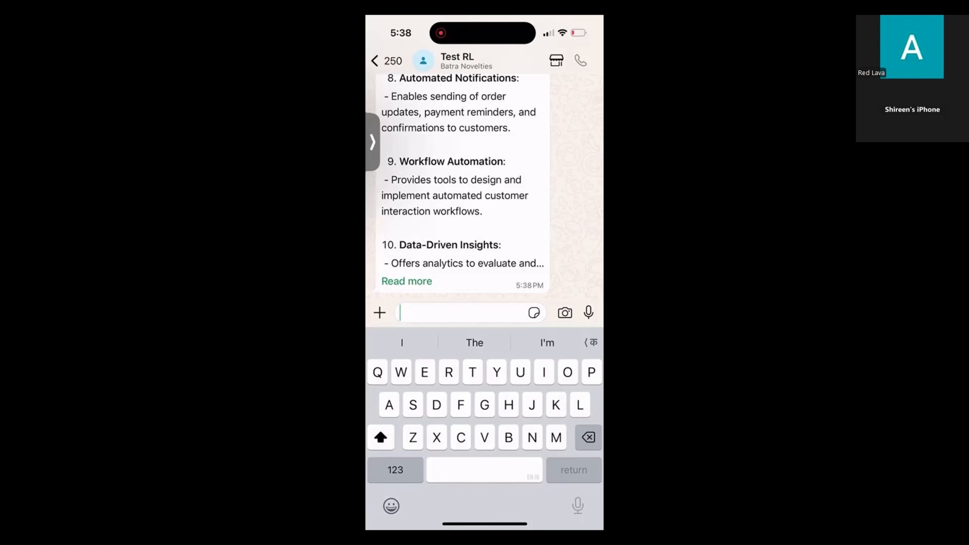
Read through the AI assistant's answer about RedLava's key features from its beginning.
scroll(461, 278, up, 10)
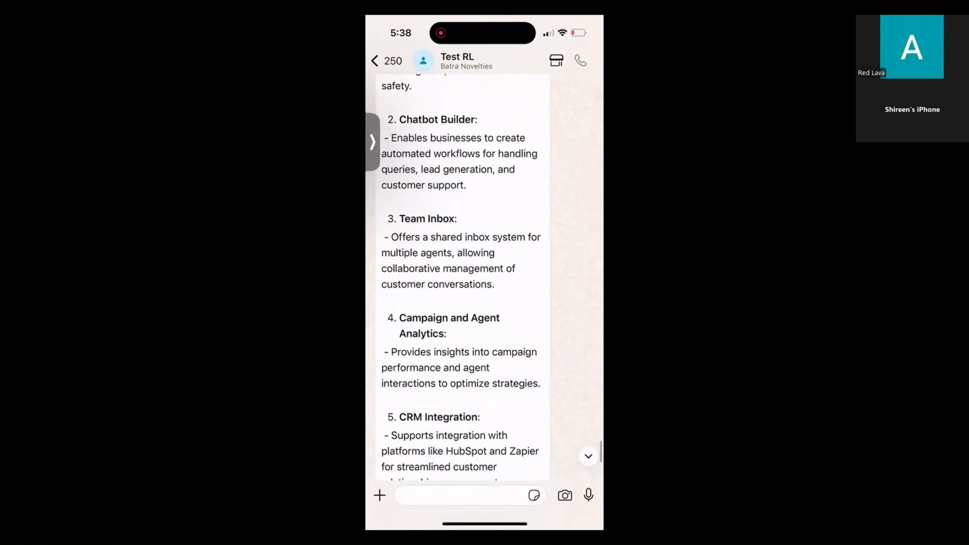
scroll(462, 278, up, 7)
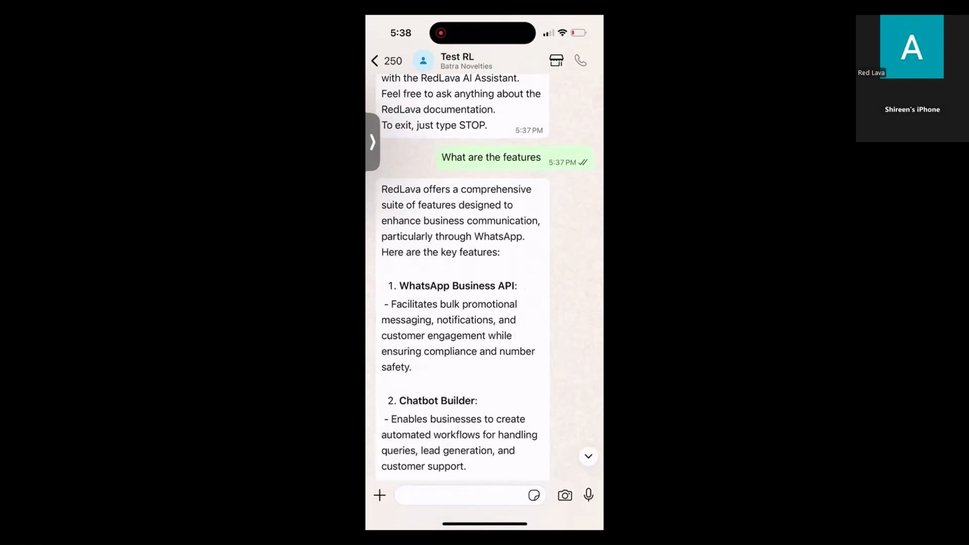
scroll(462, 278, down, 3)
scroll(462, 279, down, 3)
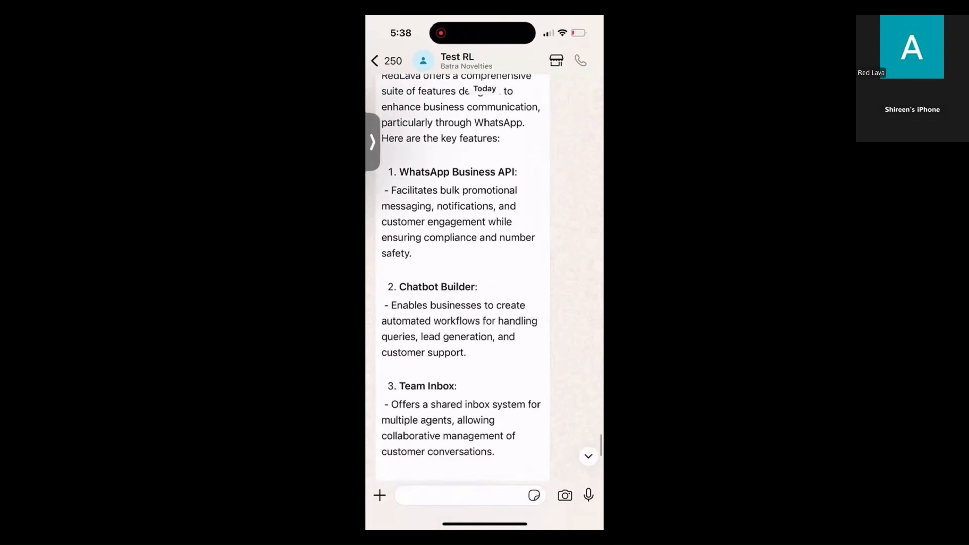
scroll(461, 279, down, 2)
scroll(462, 278, down, 5)
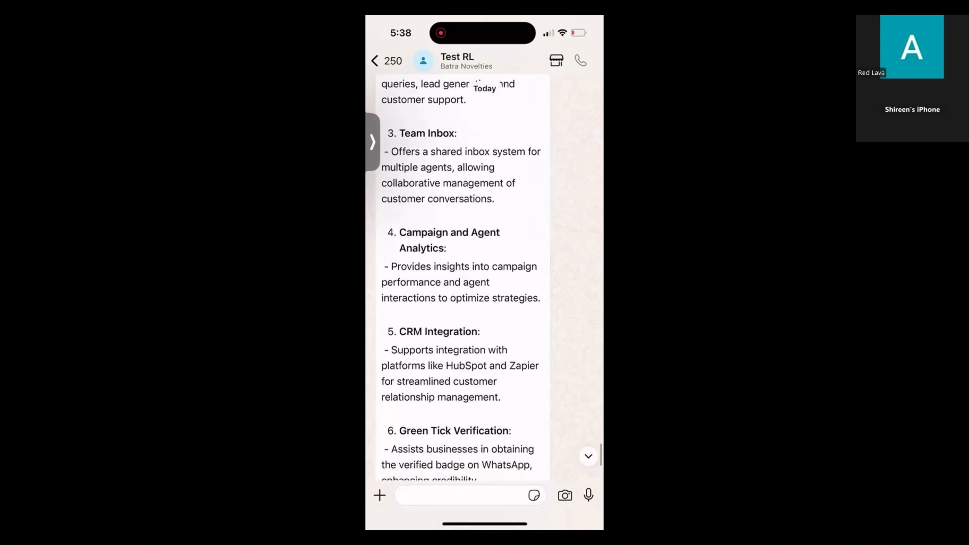
Ask the RedLava AI Assistant for the same feature list by sending "In hindi".
scroll(462, 278, down, 5)
click(461, 494)
text(O)
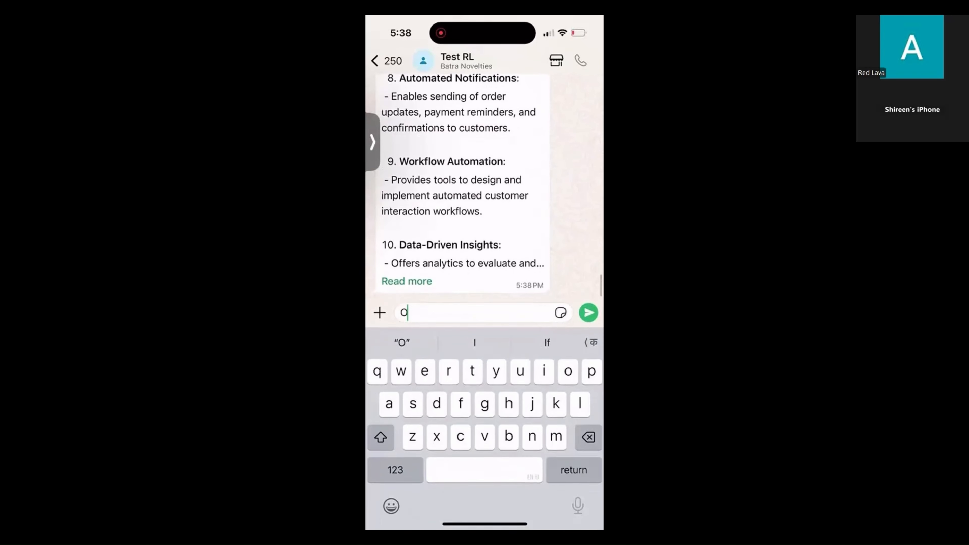
key(BackSpace)
text(In hindi)
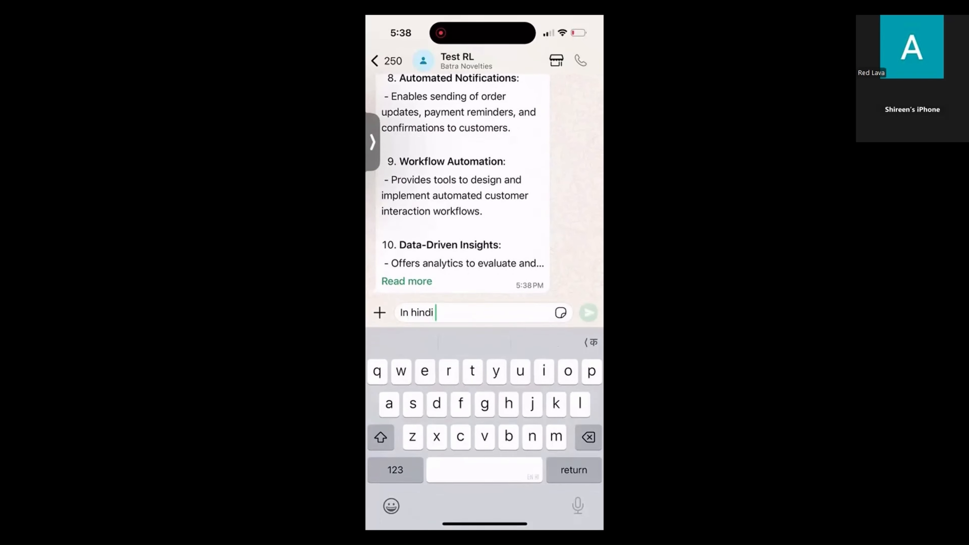
click(589, 313)
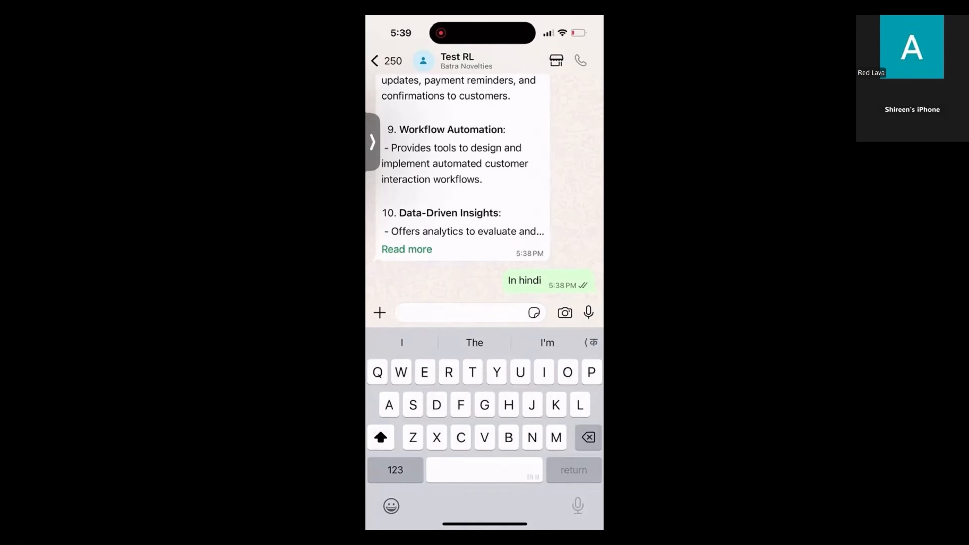
Read through the assistant's Hindi answer about RedLava's features from its beginning to its end.
scroll(461, 267, up, 20)
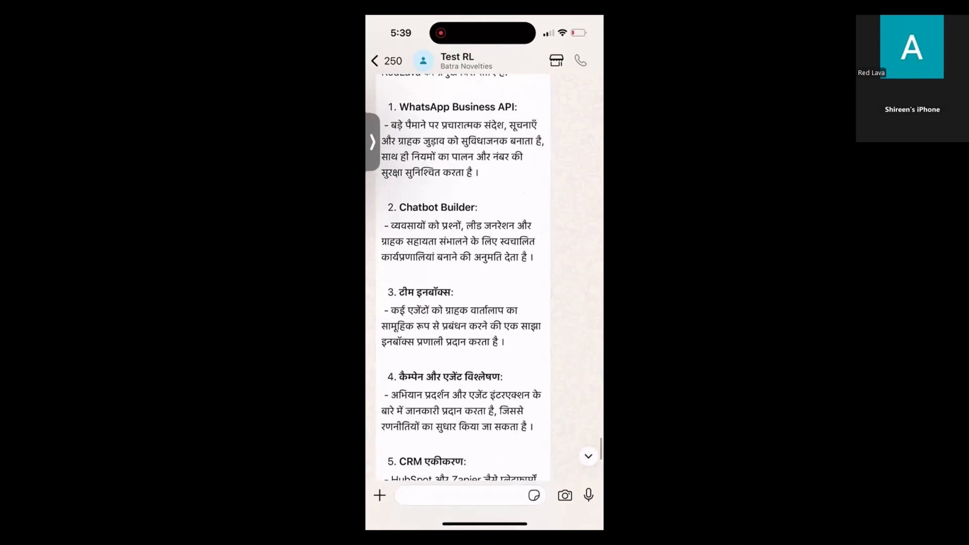
scroll(461, 267, up, 3)
scroll(461, 267, down, 5)
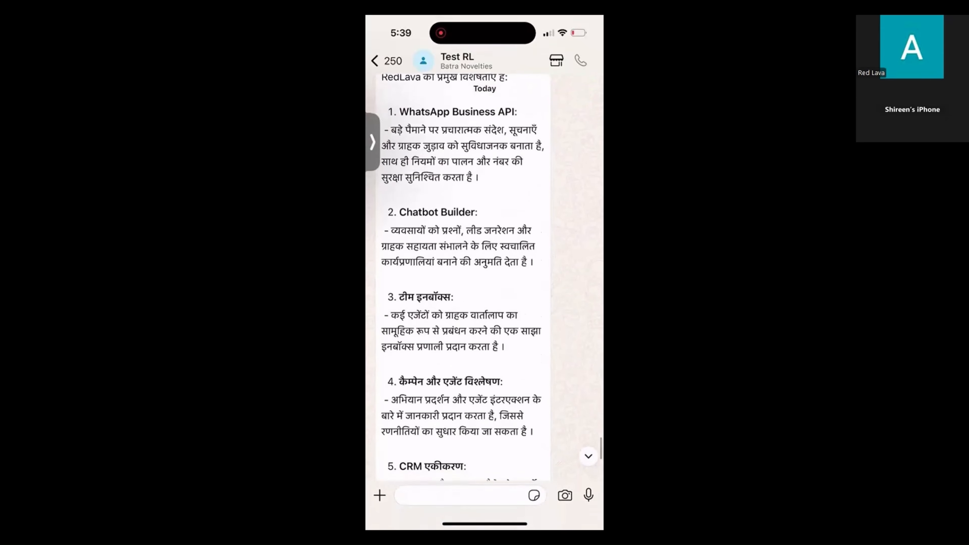
scroll(461, 267, down, 15)
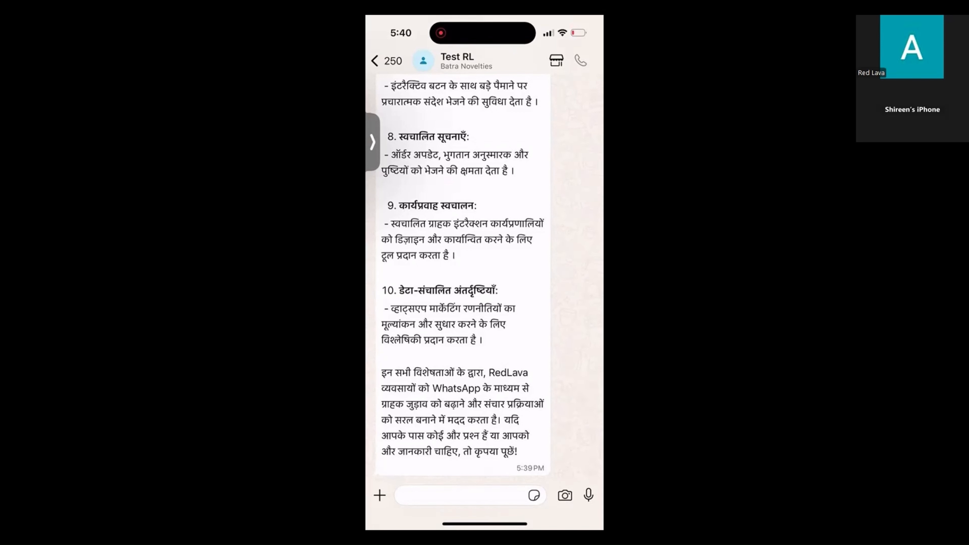
Return from the chat to the meeting and stop sharing the phone screen.
drag(372, 142, 427, 147)
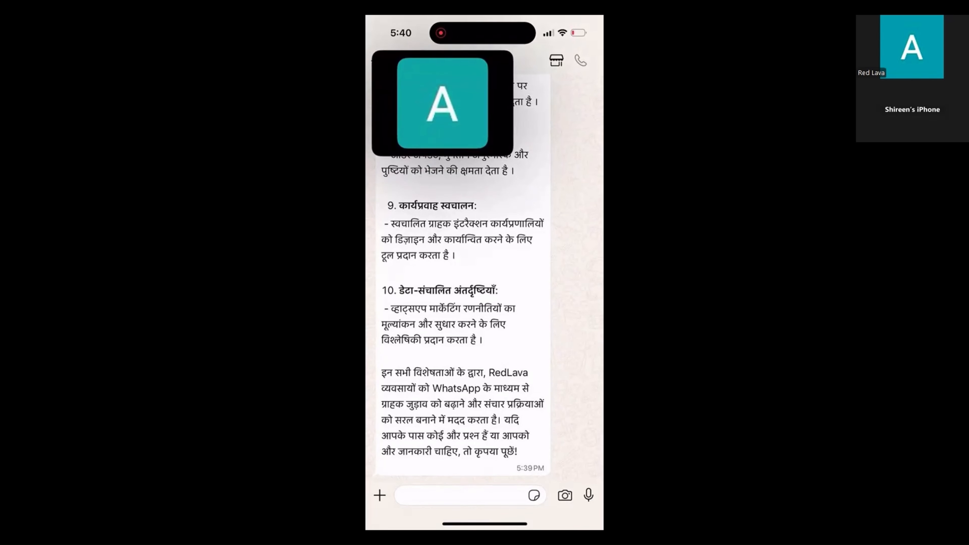
click(442, 102)
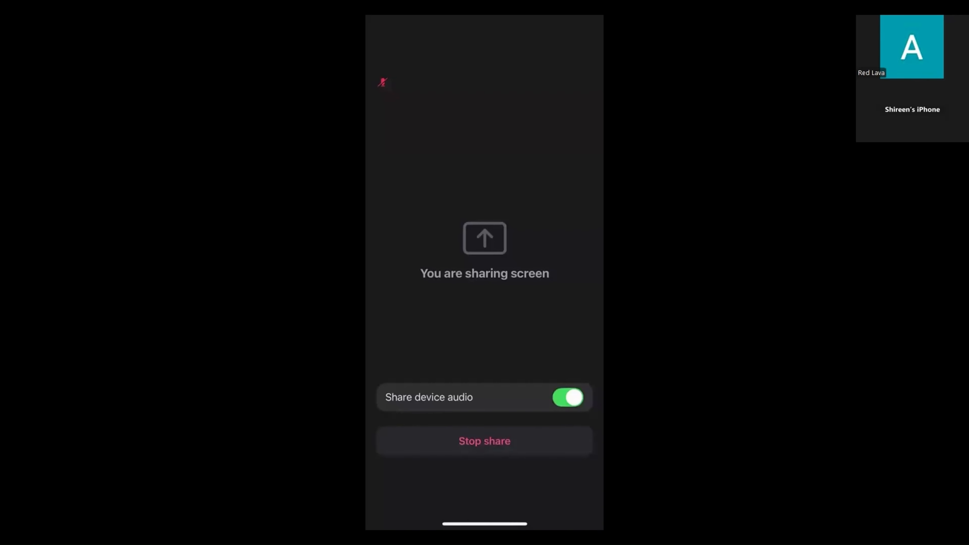
click(484, 441)
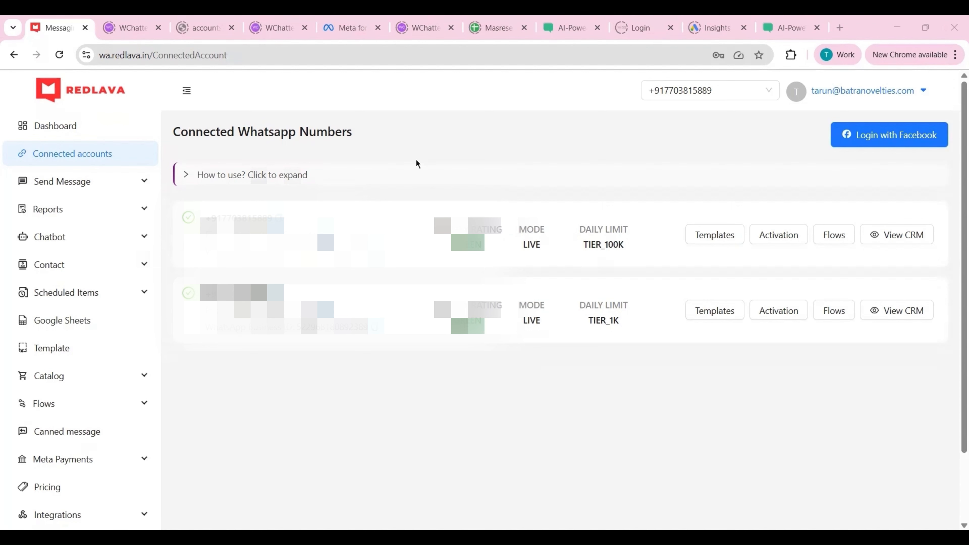
View the RedLava dashboard, followed by the connected WhatsApp numbers and the actions offered for each number.
click(102, 130)
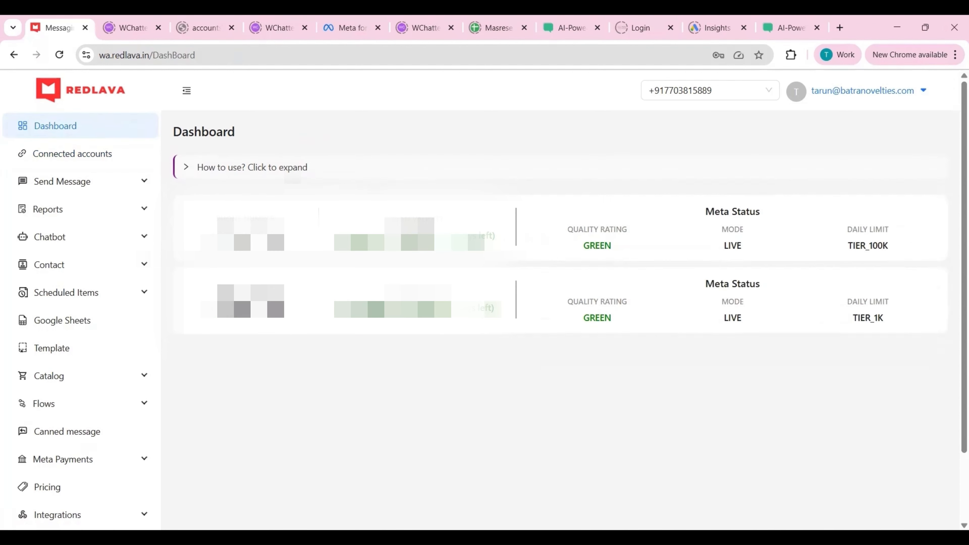
click(142, 156)
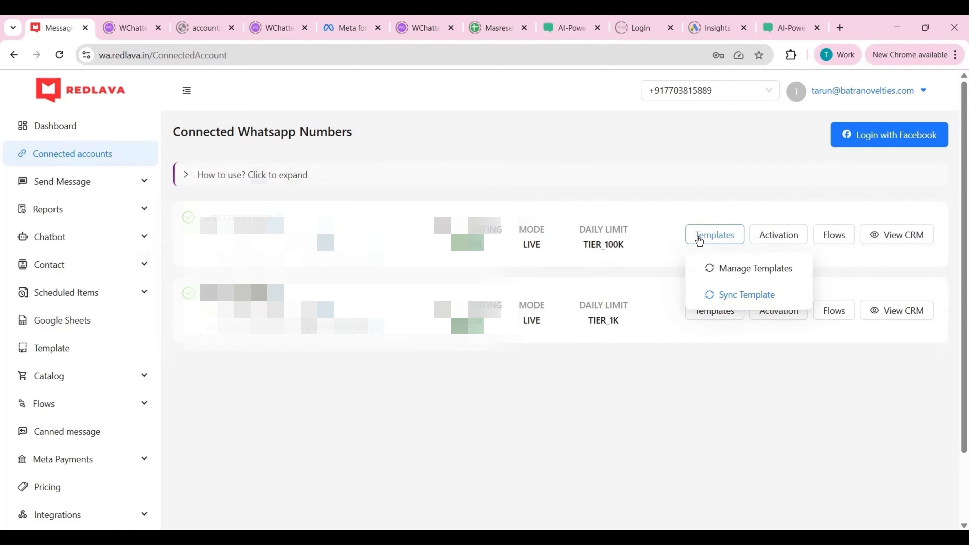
mouse_move(819, 247)
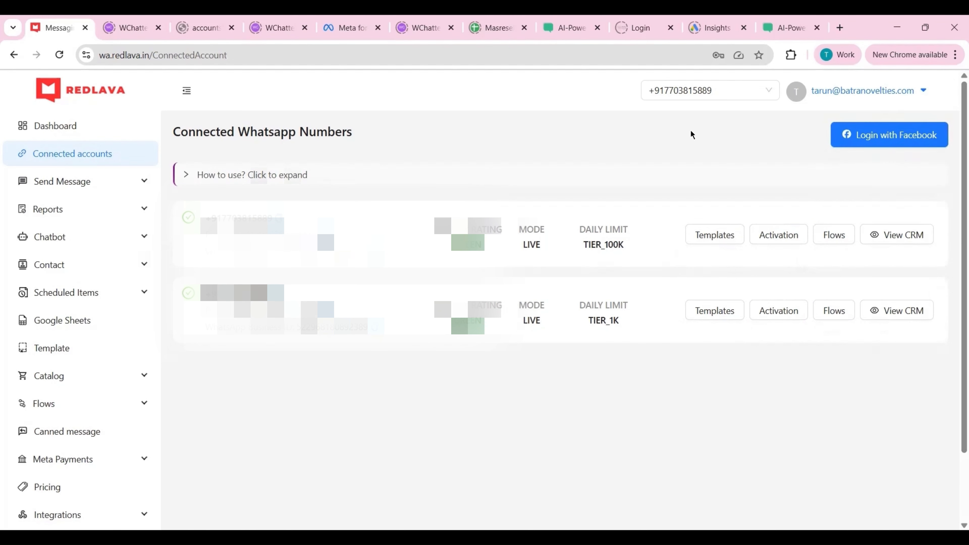
View the form for sending a single message and switch to the bulk message page.
click(119, 190)
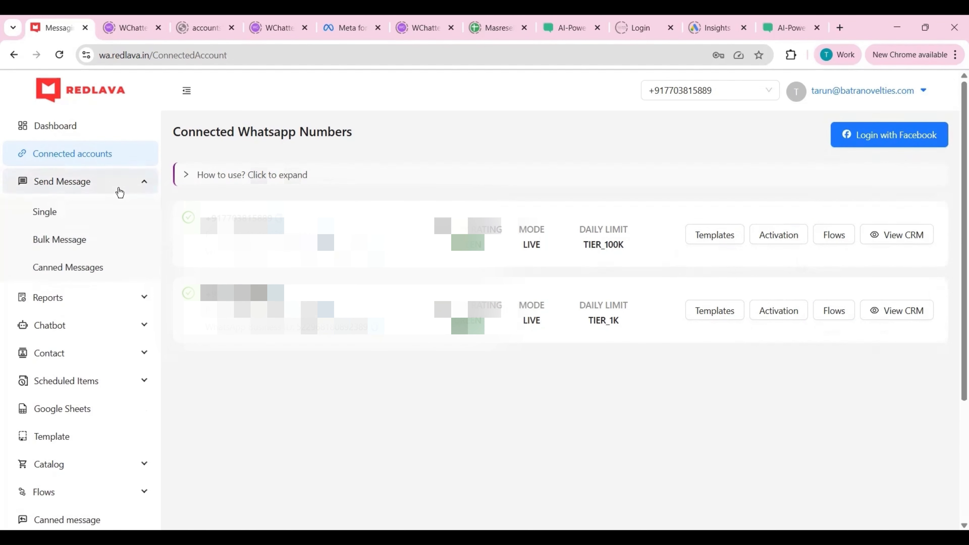
click(51, 211)
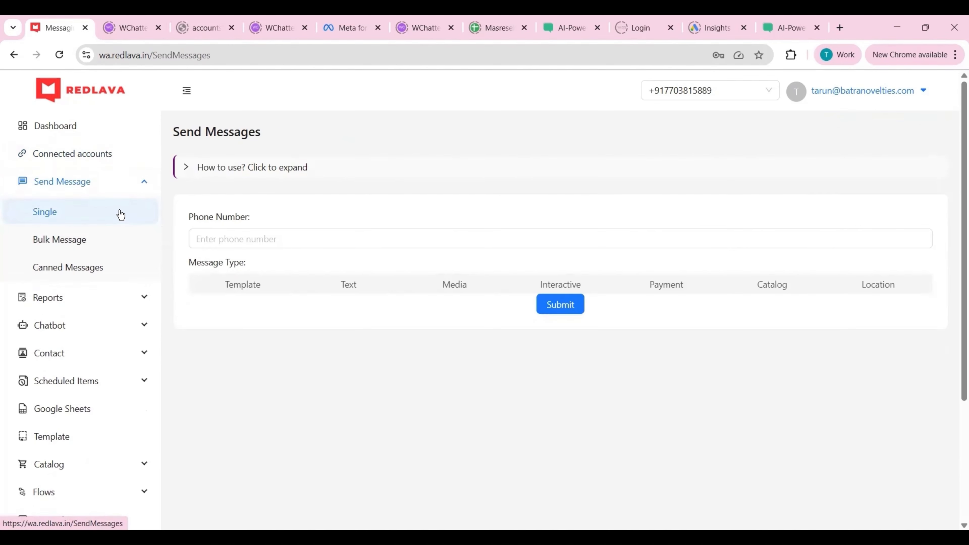
click(80, 239)
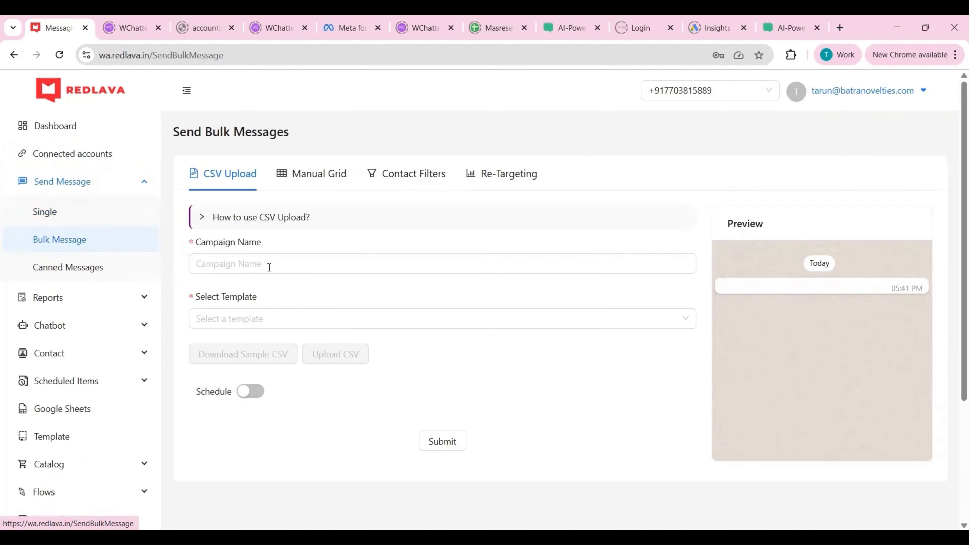
Name the CSV upload campaign "test" and select the video template for it.
click(269, 267)
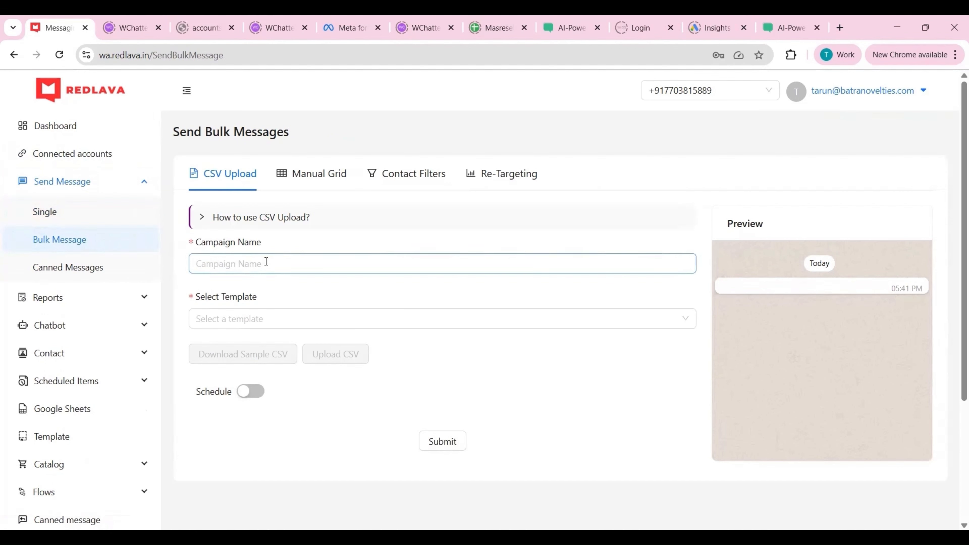
text(test)
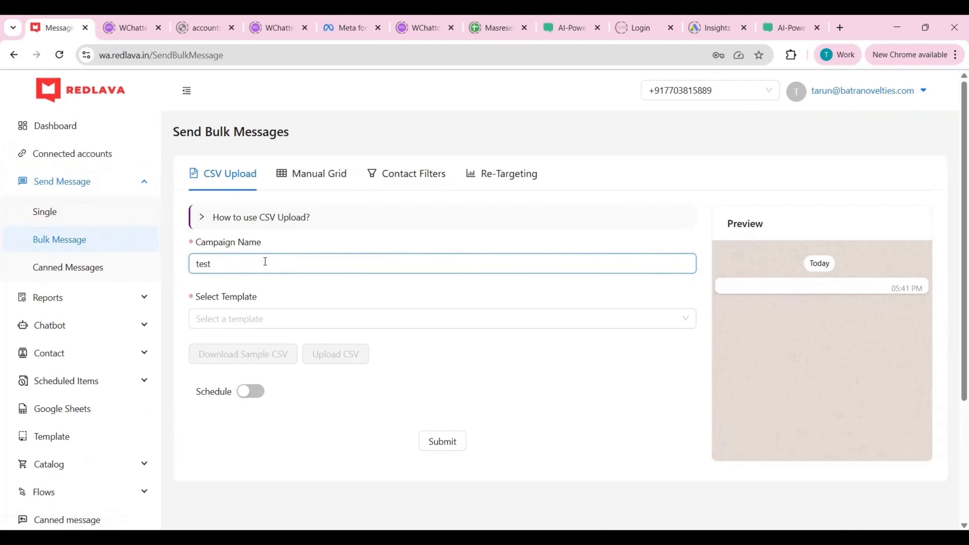
click(244, 320)
click(214, 344)
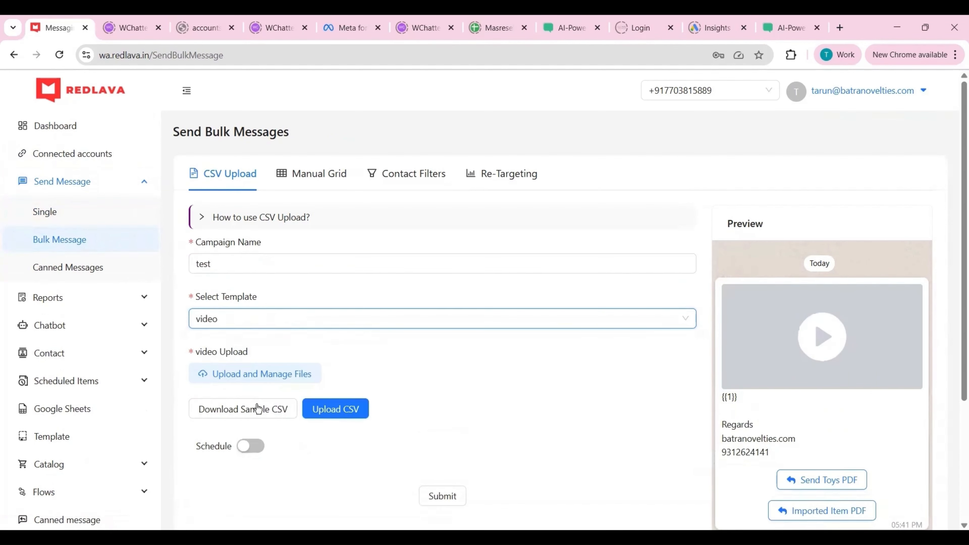
Turn on scheduling for the test campaign and expand the explanation of how scheduling works.
scroll(354, 448, down, 2)
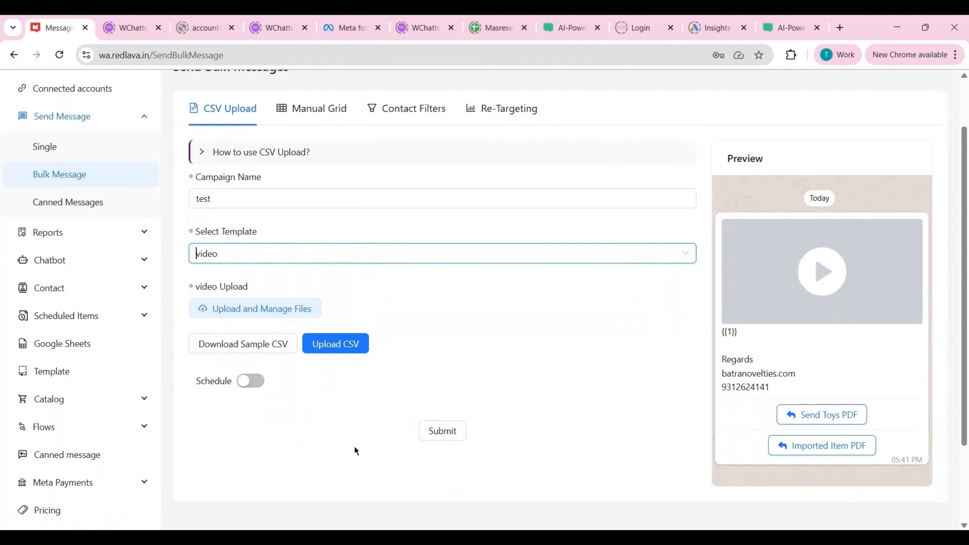
click(248, 382)
scroll(320, 366, down, 2)
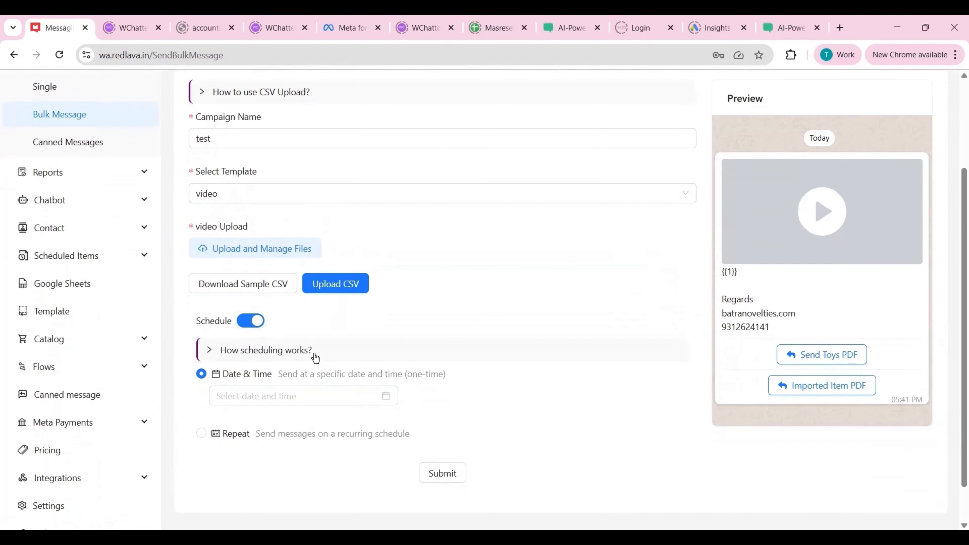
click(315, 356)
scroll(315, 357, down, 1)
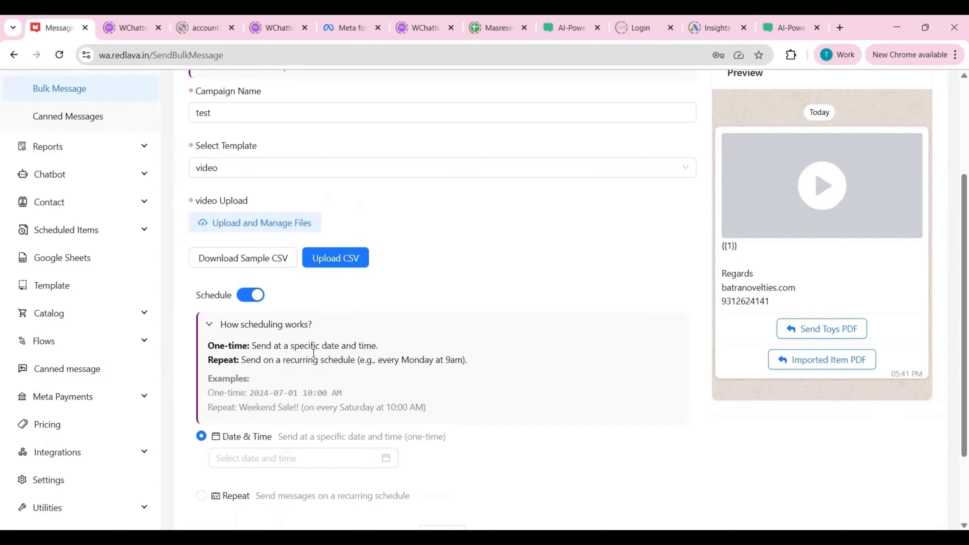
View the date and time picker for one-time sending and close it without choosing a date.
scroll(314, 353, down, 3)
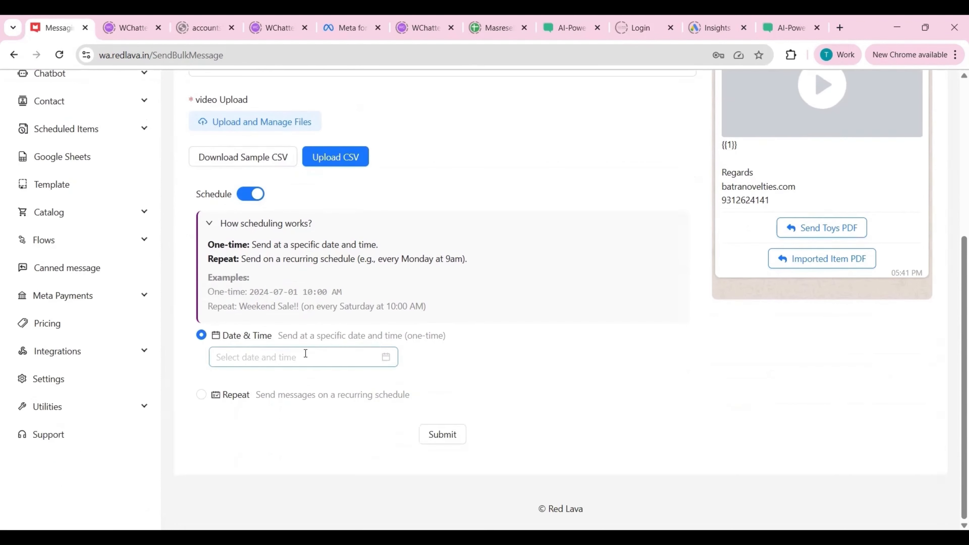
click(306, 355)
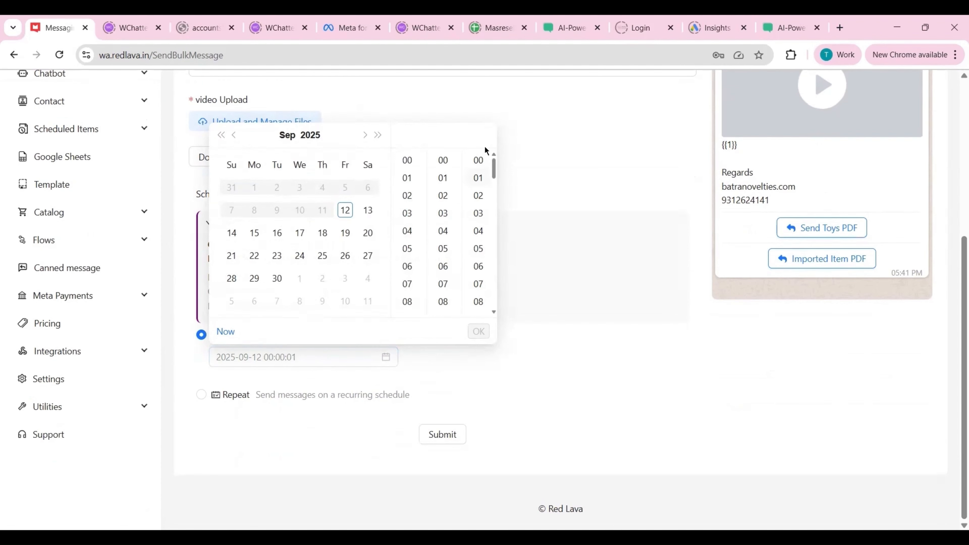
click(528, 144)
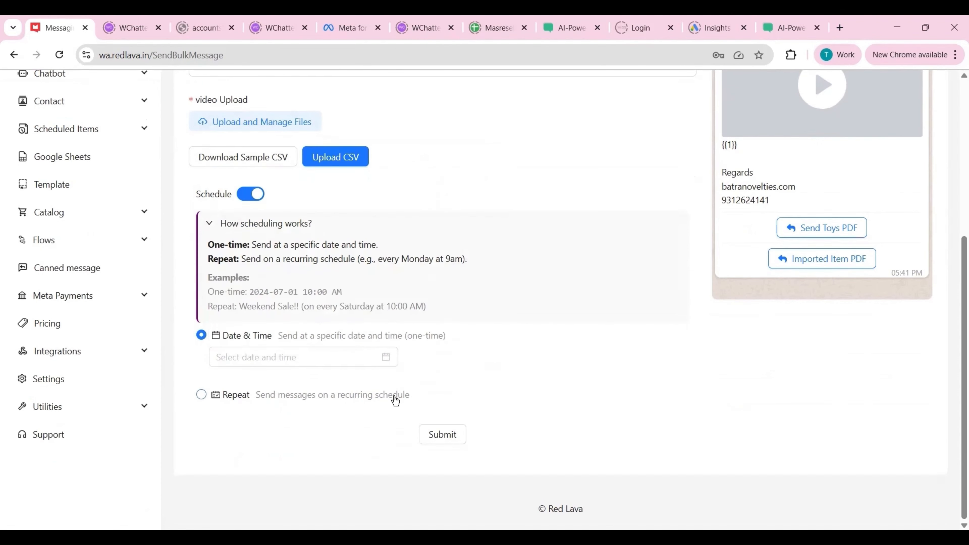
Switch bulk messaging to the manual grid method and read its usage instructions and the receiverNumber grid.
scroll(395, 399, up, 5)
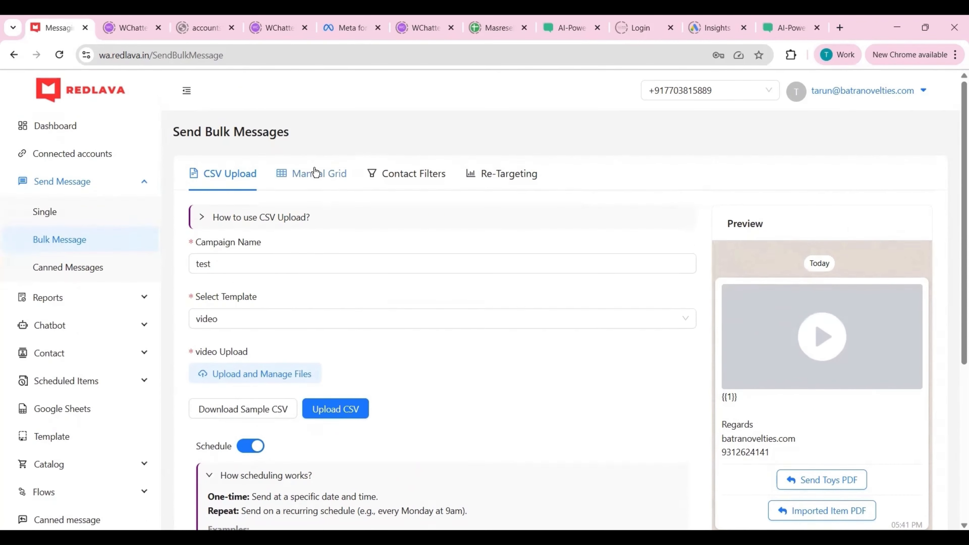
click(315, 172)
click(314, 222)
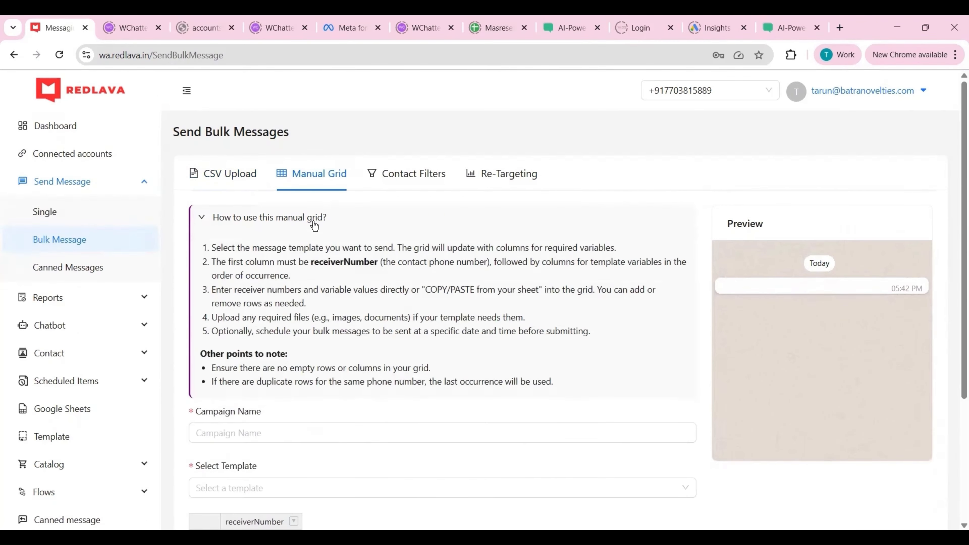
scroll(328, 290, down, 2)
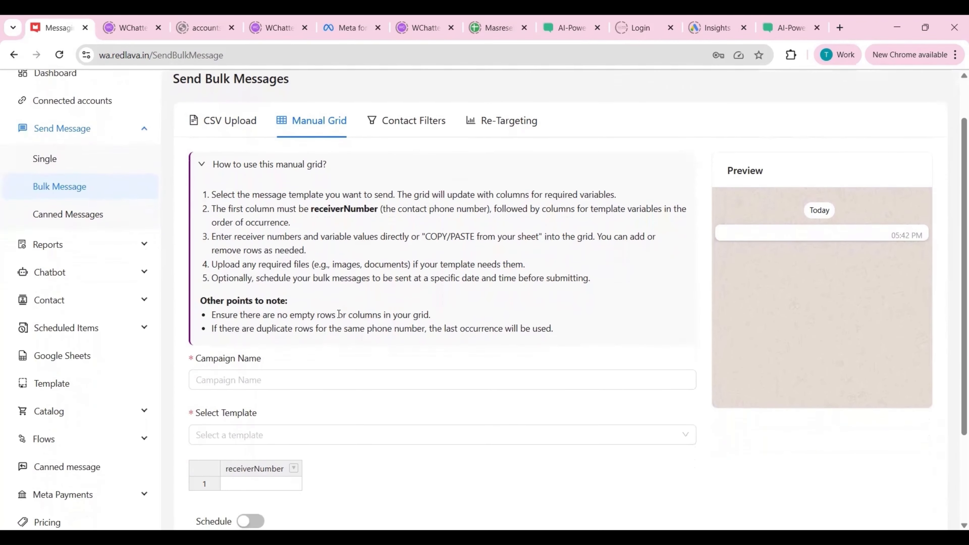
scroll(339, 313, down, 1)
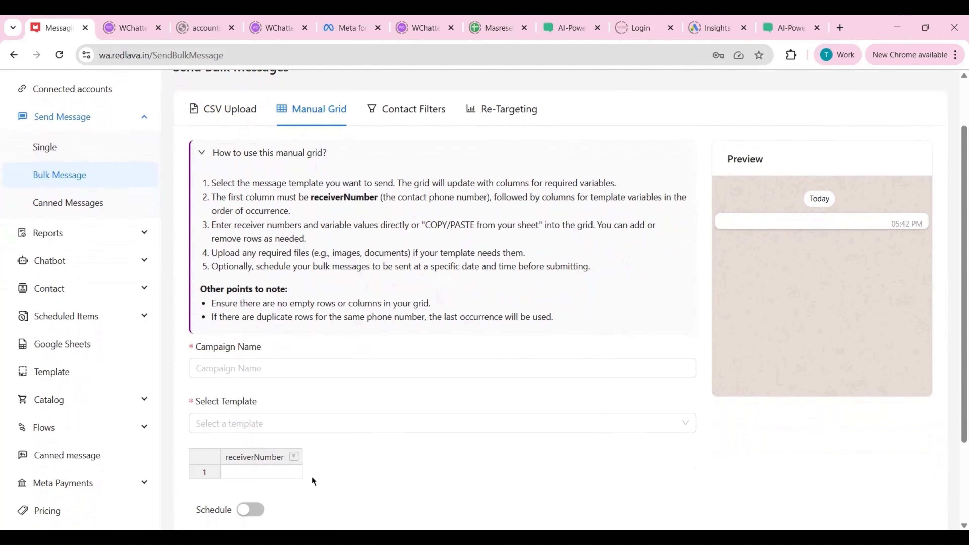
Switch to sending by contact filters and view the available filters without selecting one.
click(420, 108)
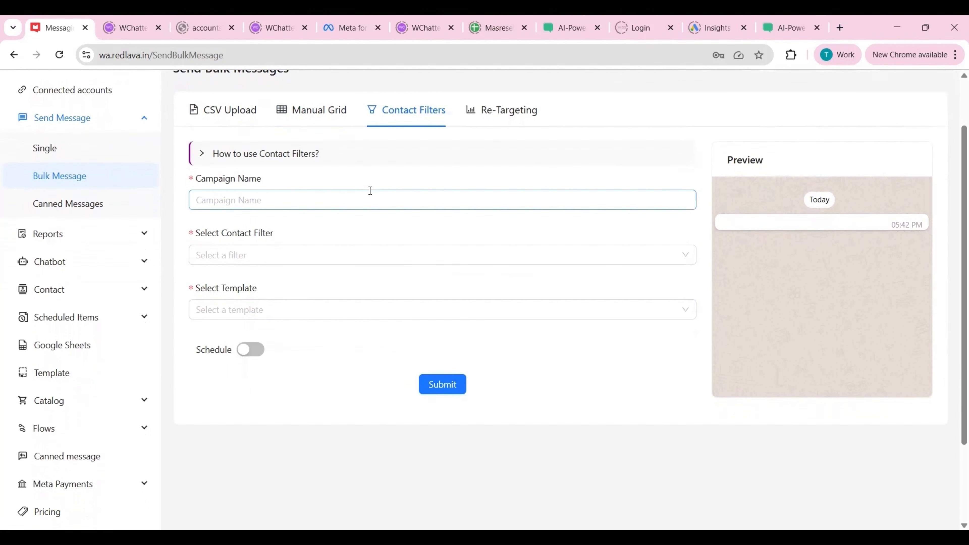
click(346, 257)
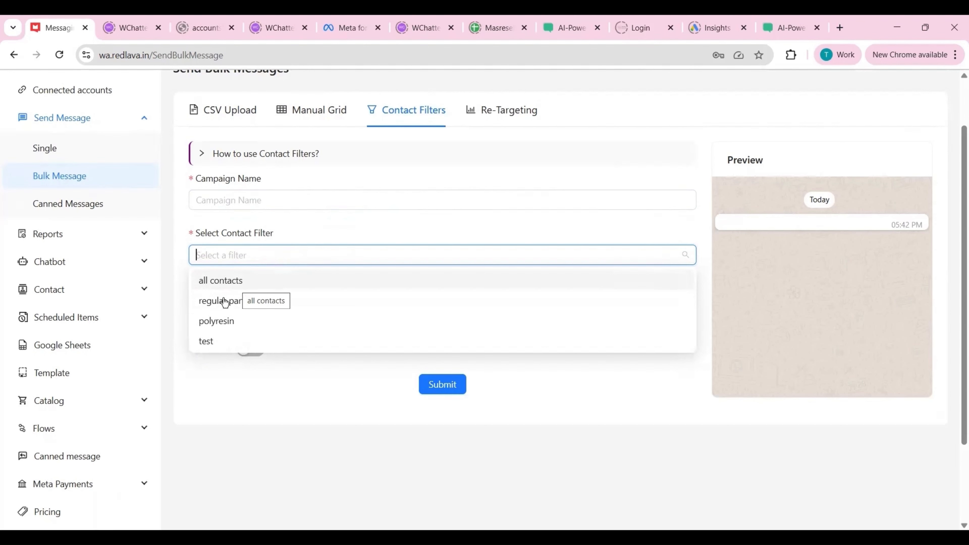
click(341, 236)
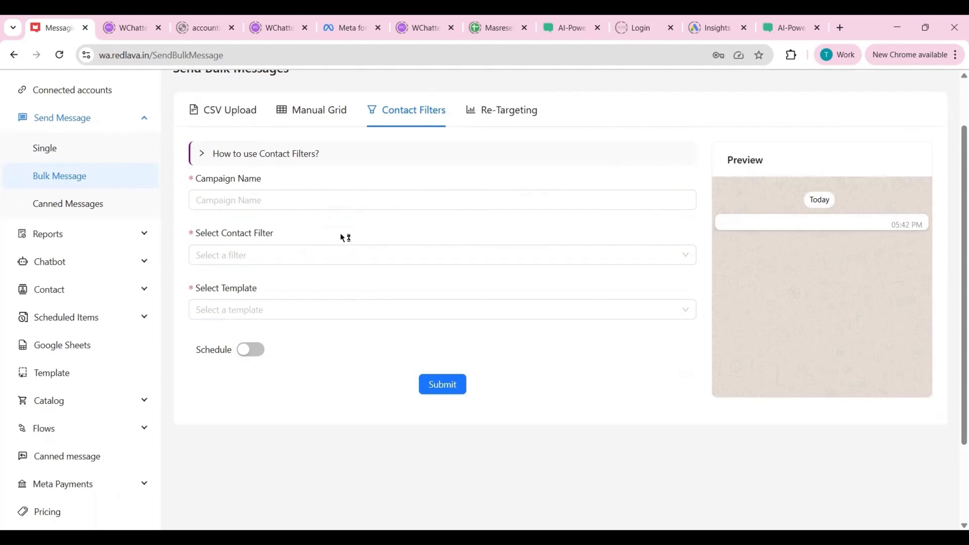
Open bulk message re-targeting and examine its message filters, delivery status summary and message list.
click(515, 110)
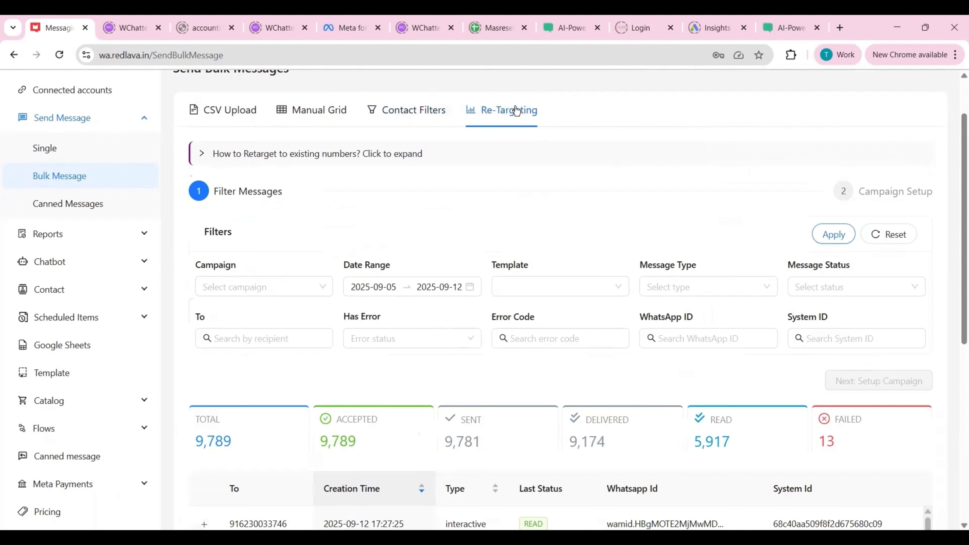
scroll(523, 250, down, 1)
click(518, 245)
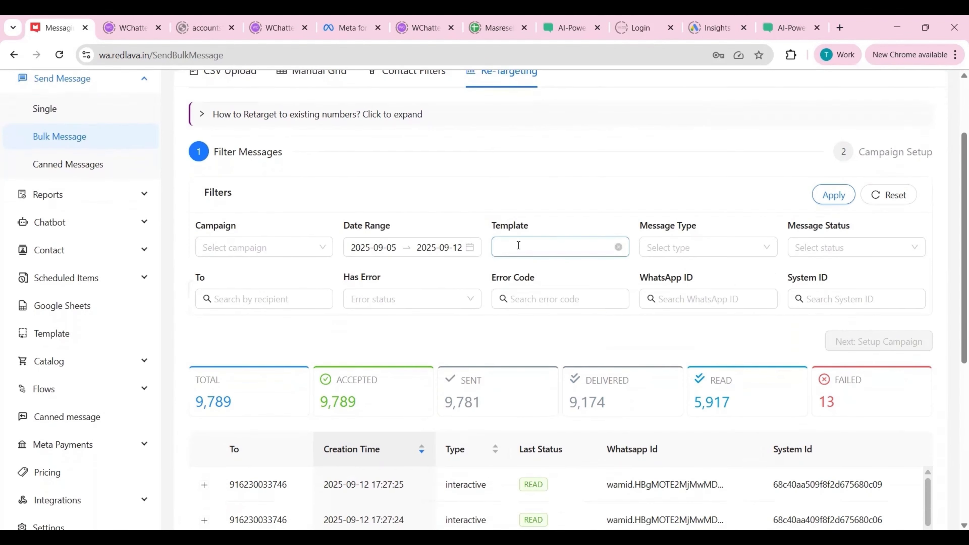
scroll(518, 245, down, 1)
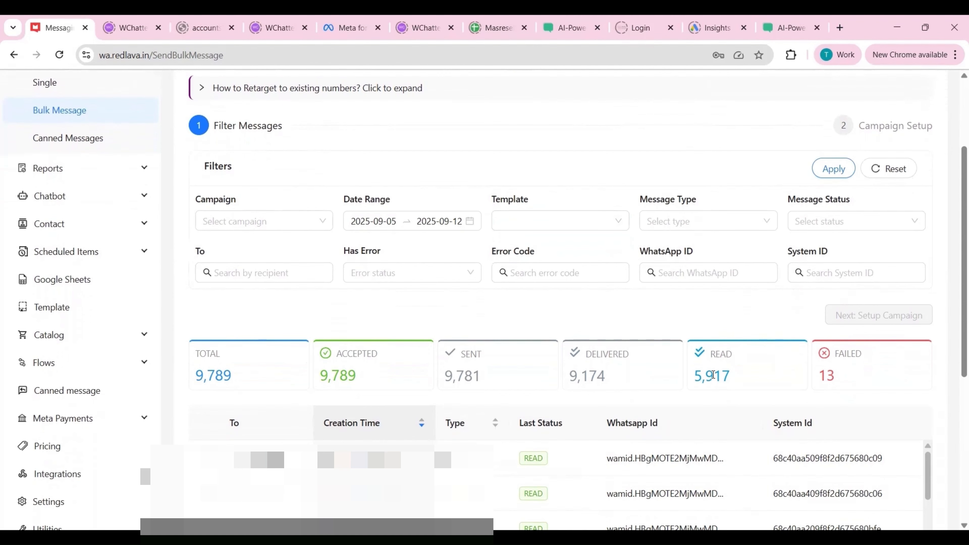
scroll(603, 329, up, 1)
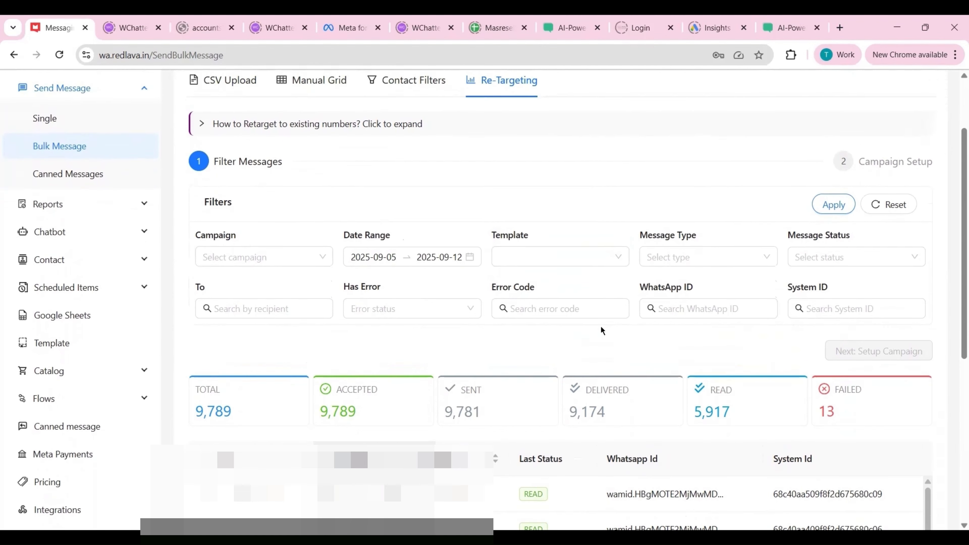
Browse the re-targeting filters' campaign and message status options and set the message type to button.
click(321, 253)
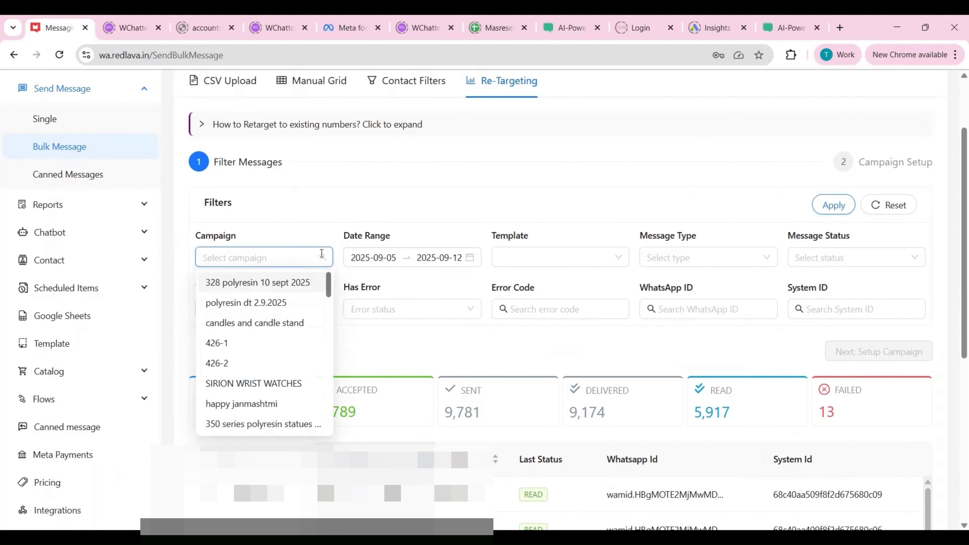
click(341, 225)
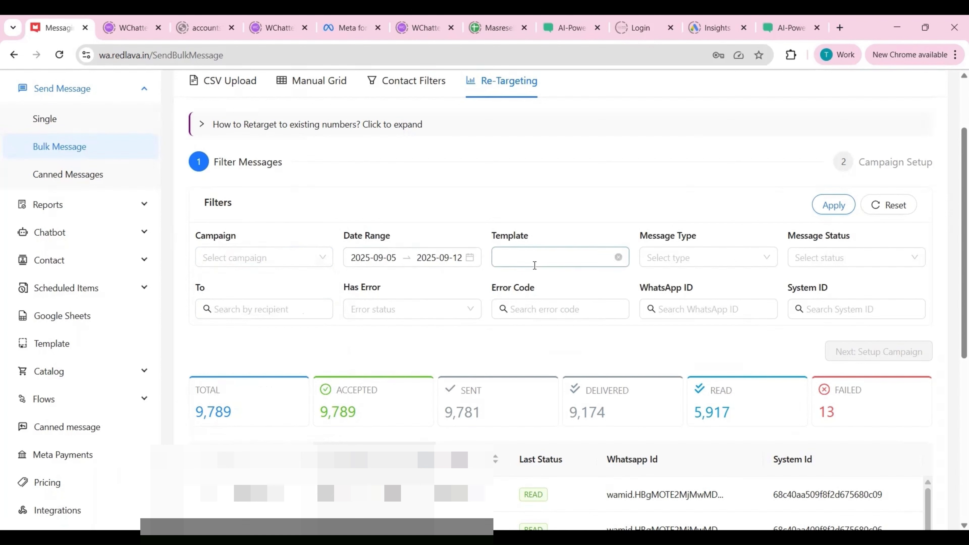
click(705, 261)
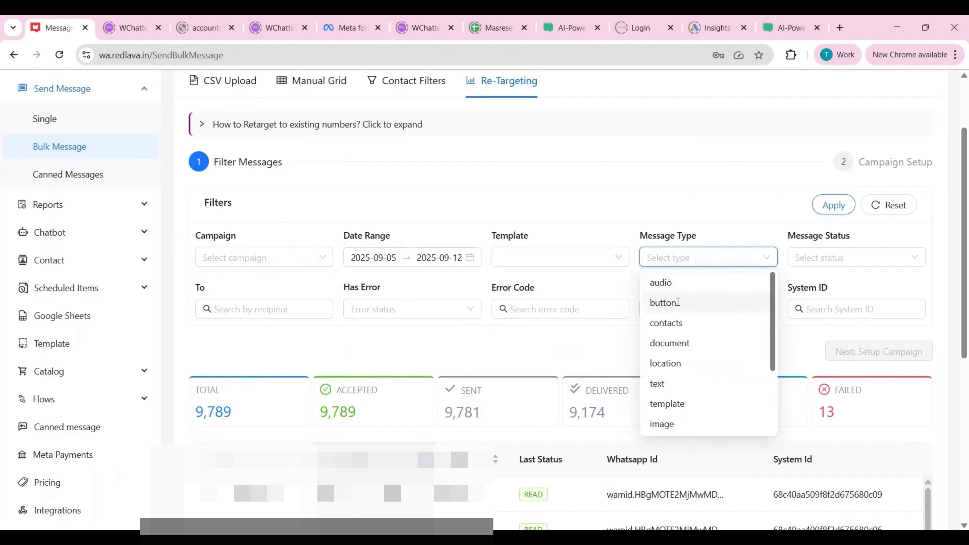
click(679, 303)
click(838, 256)
click(757, 229)
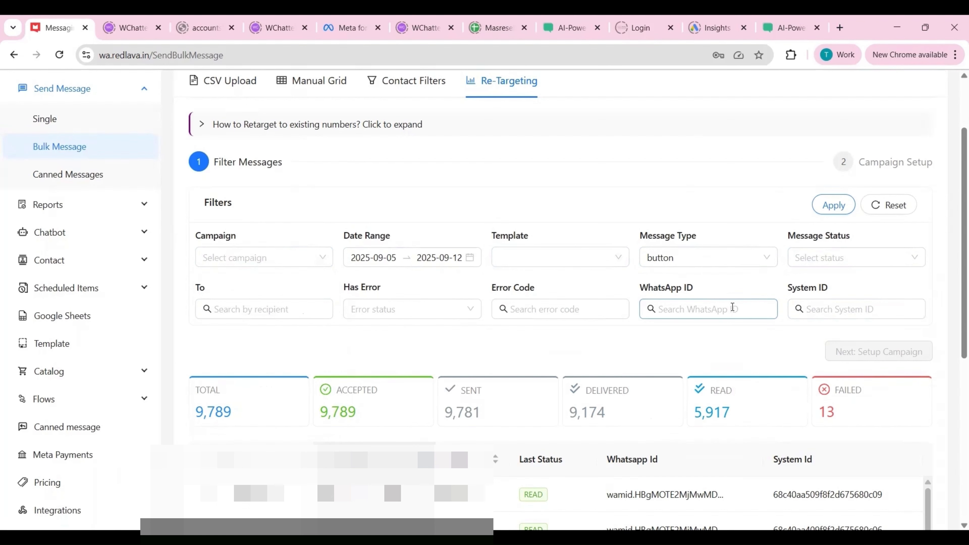
Open the canned message sending page and read the instructions for sending to a single number.
click(75, 174)
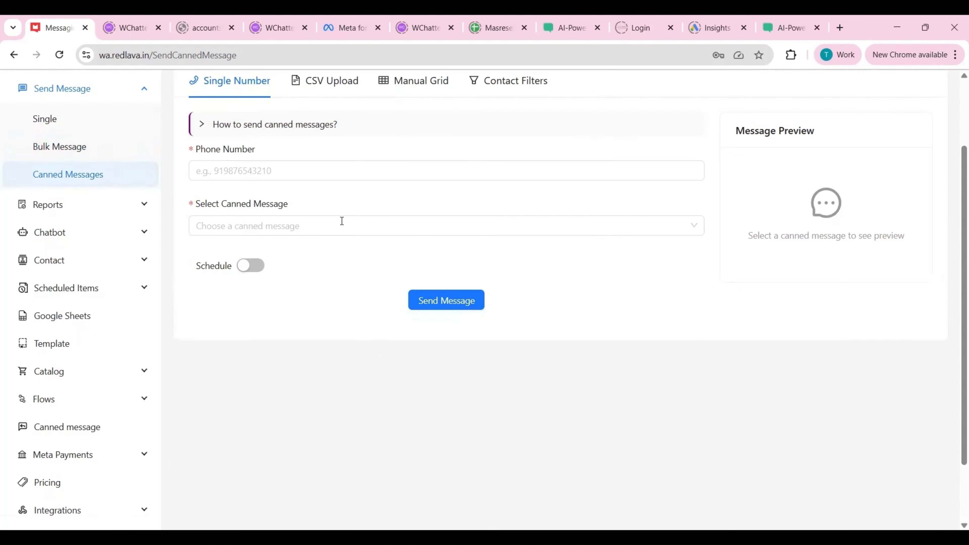
click(344, 138)
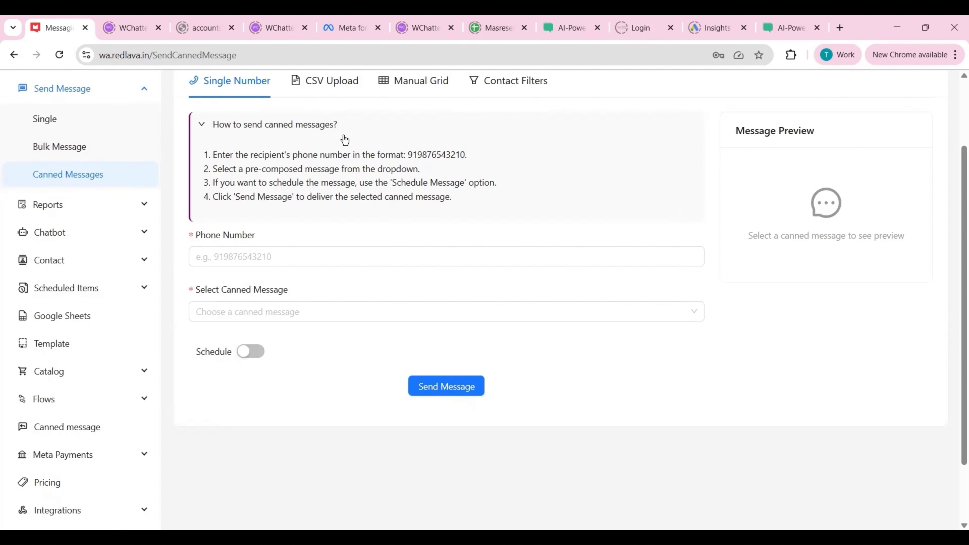
scroll(344, 139, up, 1)
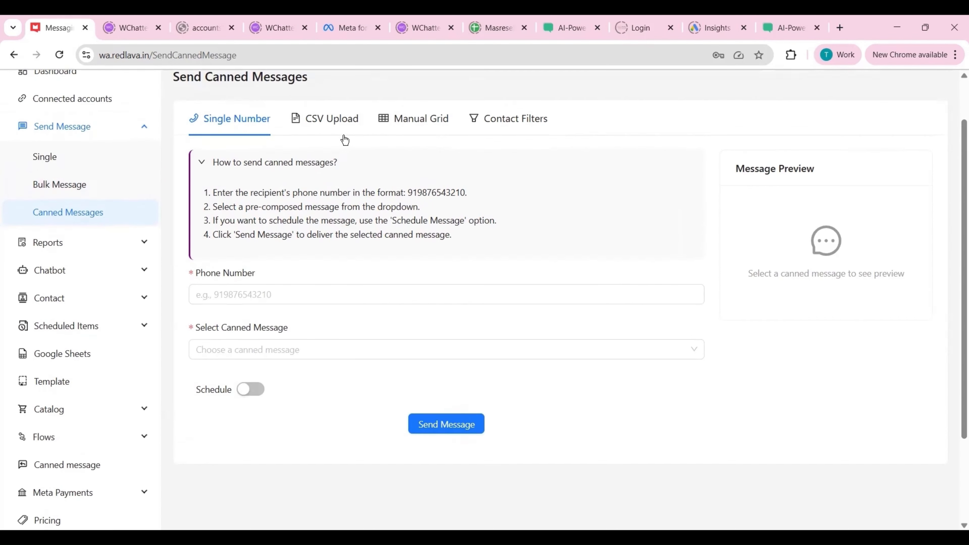
Open the sent messages report, show its filters and look through the available filter fields.
click(61, 243)
click(61, 274)
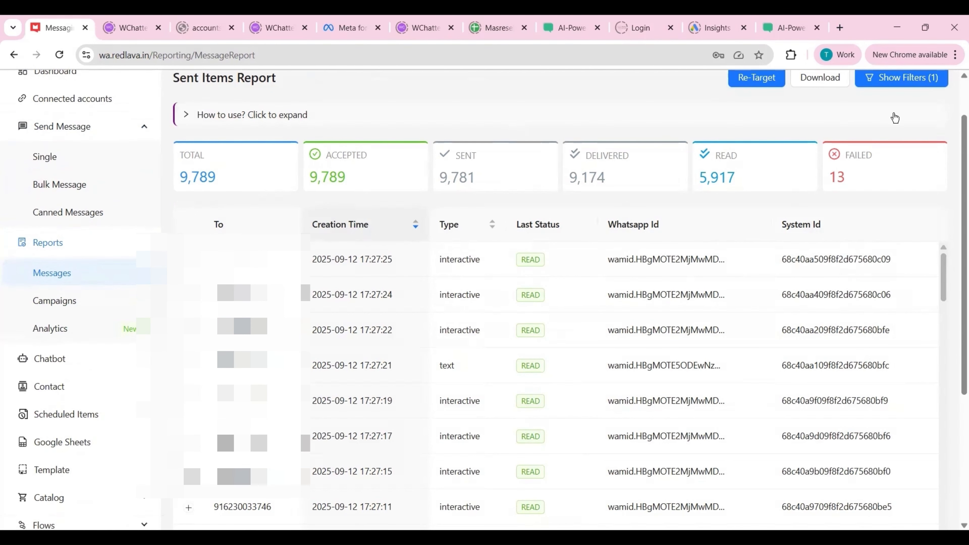
scroll(893, 115, up, 1)
click(887, 93)
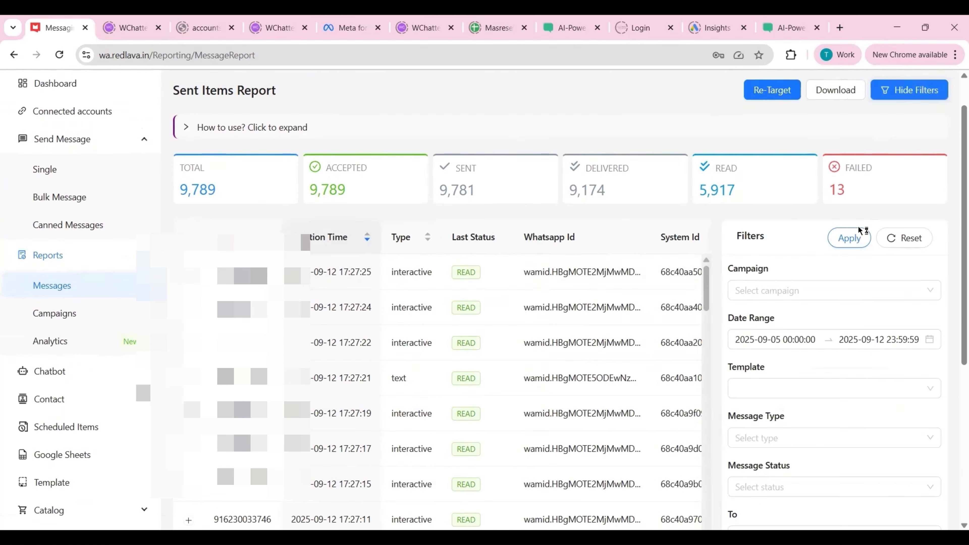
scroll(825, 304, down, 2)
click(825, 305)
scroll(825, 305, down, 1)
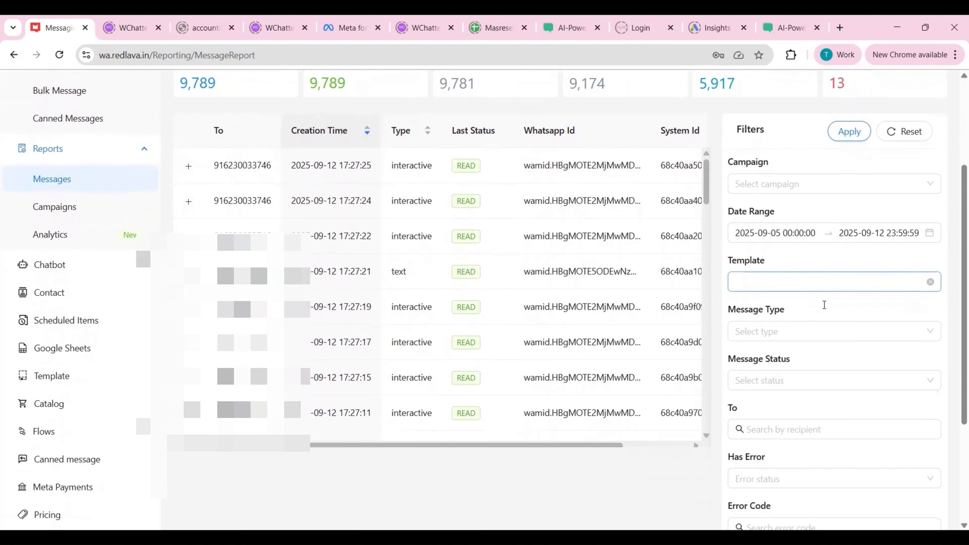
Filter the sent messages report by the campaign "328 polyresin 10 sept 2025".
scroll(824, 305, up, 1)
click(781, 234)
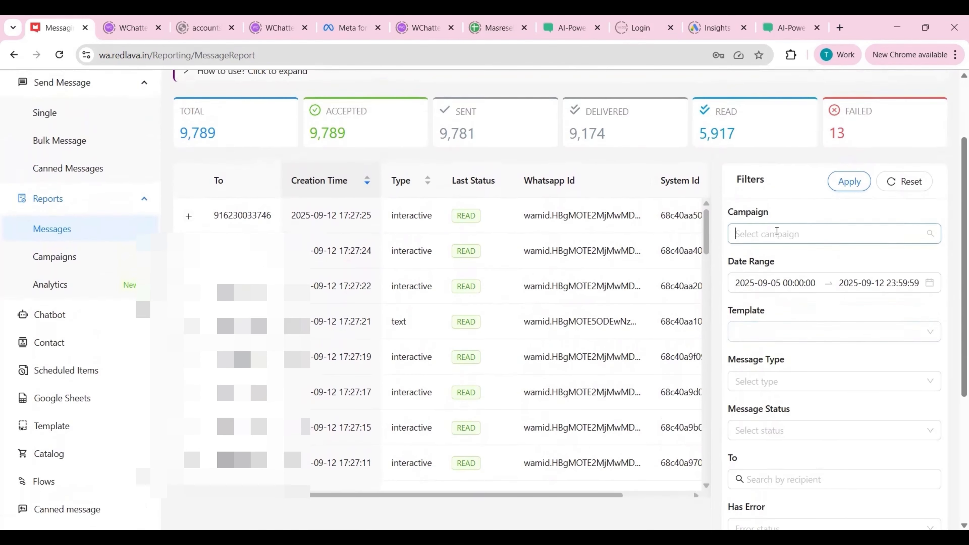
click(775, 260)
scroll(792, 335, down, 1)
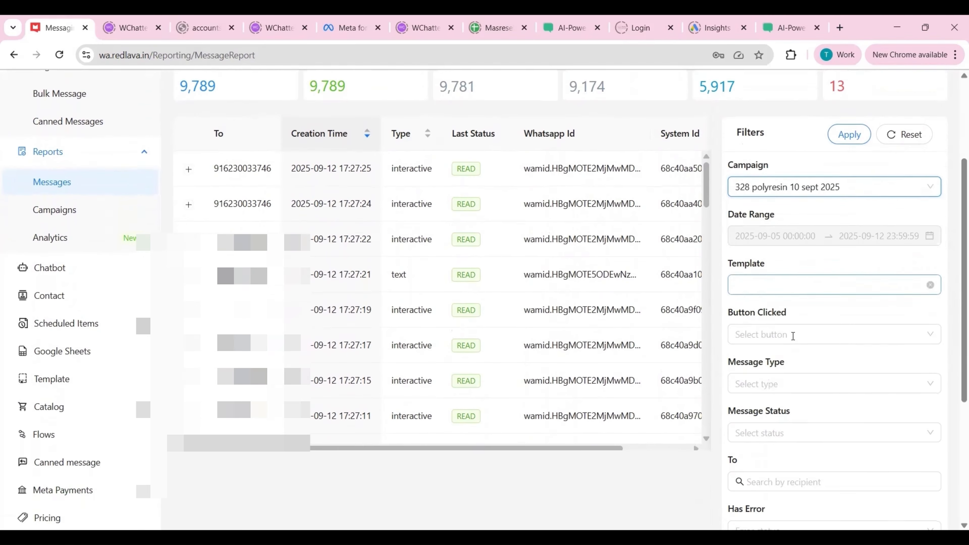
click(848, 135)
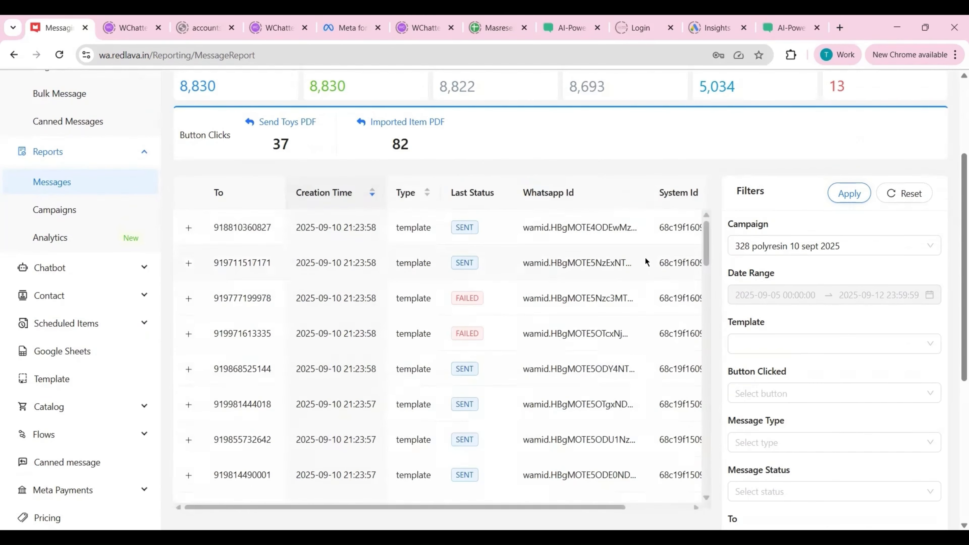
Review the filtered report's delivery status summary, button click counts and message rows.
scroll(645, 261, up, 3)
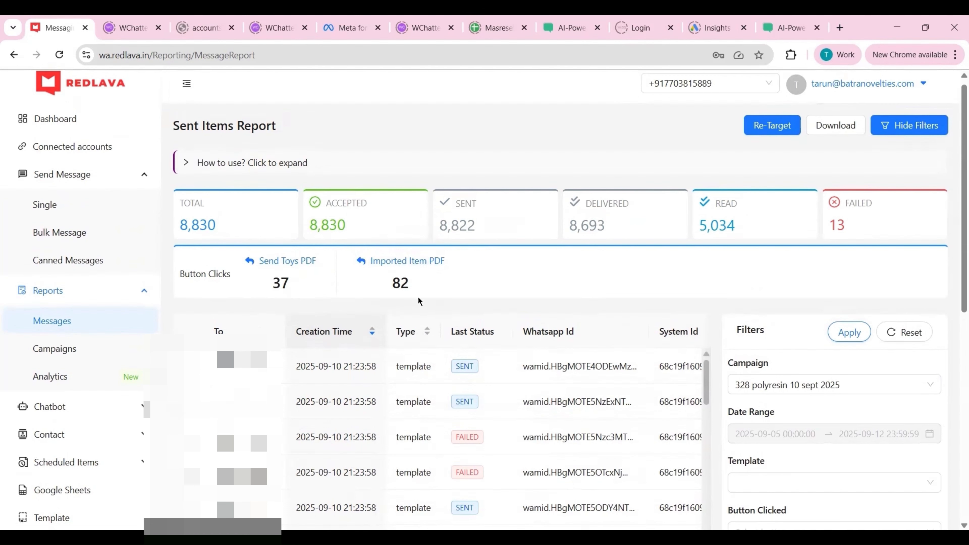
scroll(418, 298, down, 1)
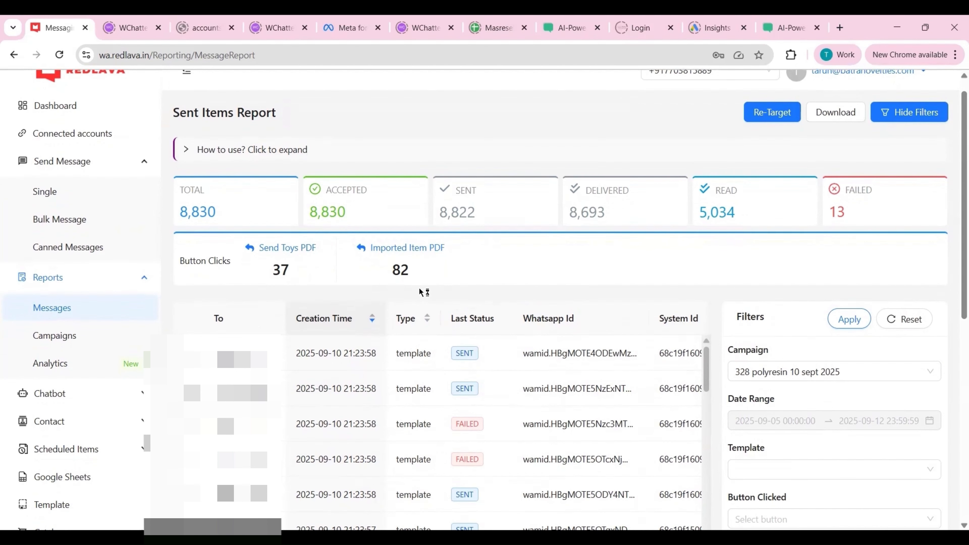
scroll(419, 290, down, 2)
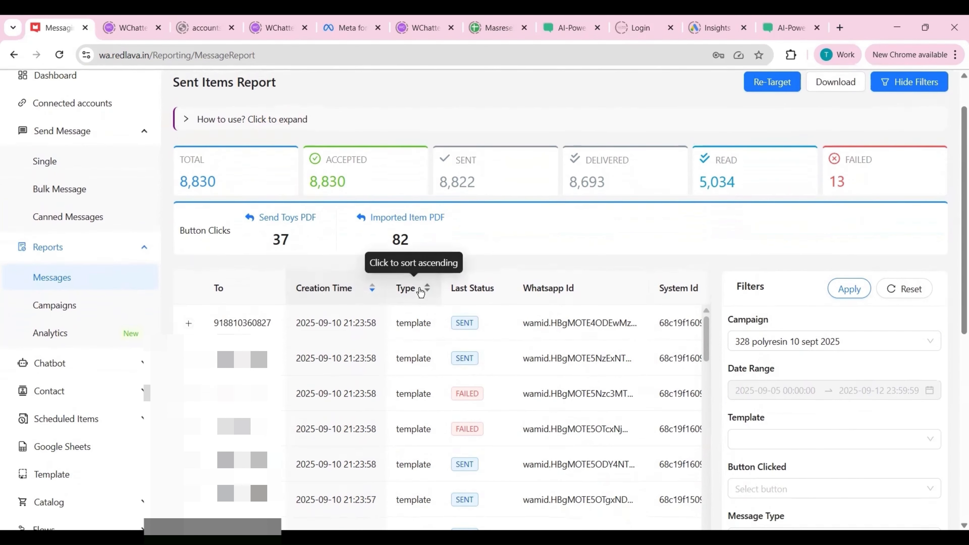
scroll(420, 292, up, 2)
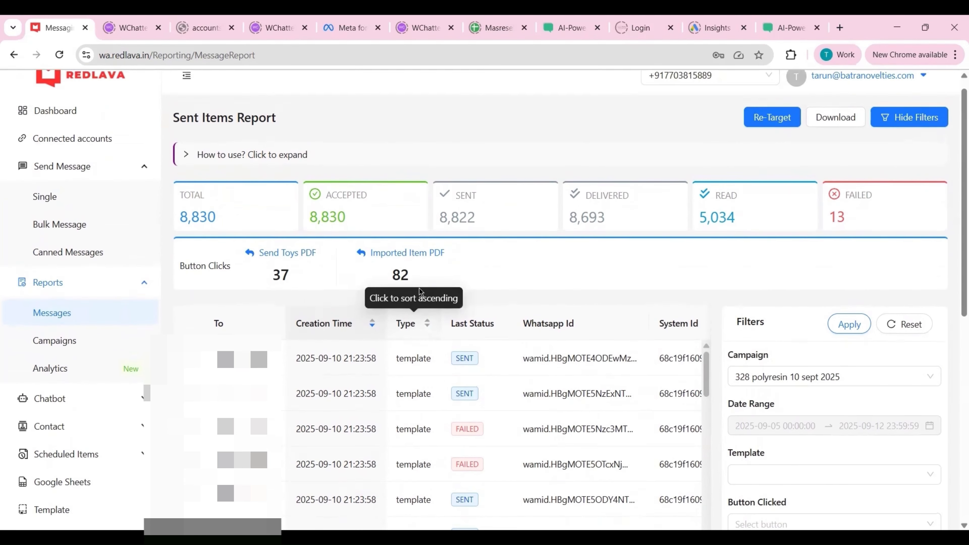
Open the campaigns report and expand the "328 polyresin 10 sept 2025" campaign to view its message preview.
click(128, 342)
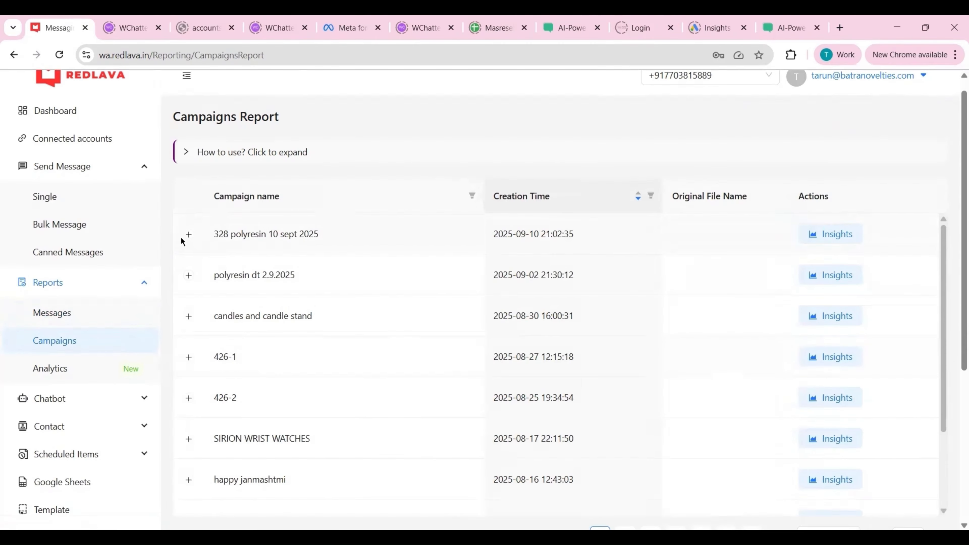
click(187, 234)
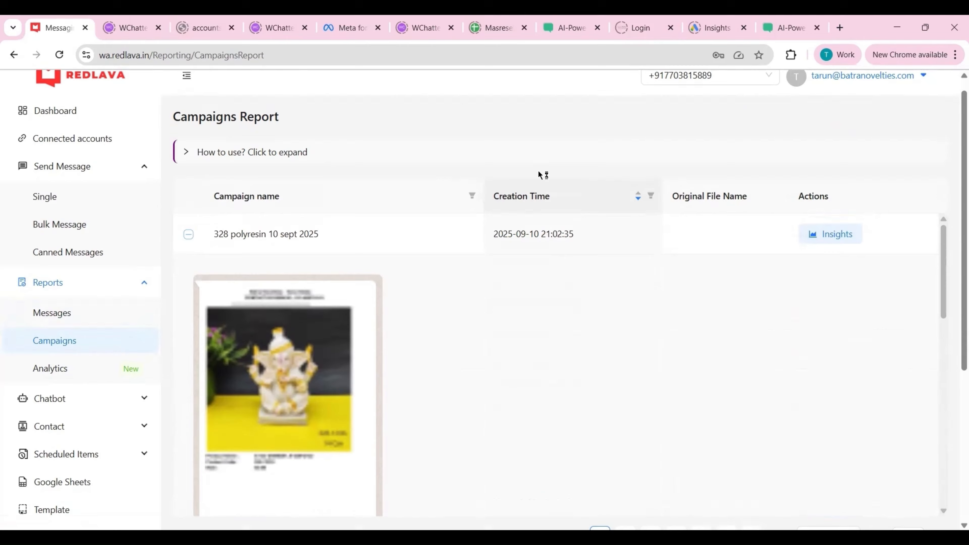
scroll(538, 170, down, 3)
Try to view the insights of the "328 polyresin 10 sept 2025" campaign and dismiss the notification.
click(859, 104)
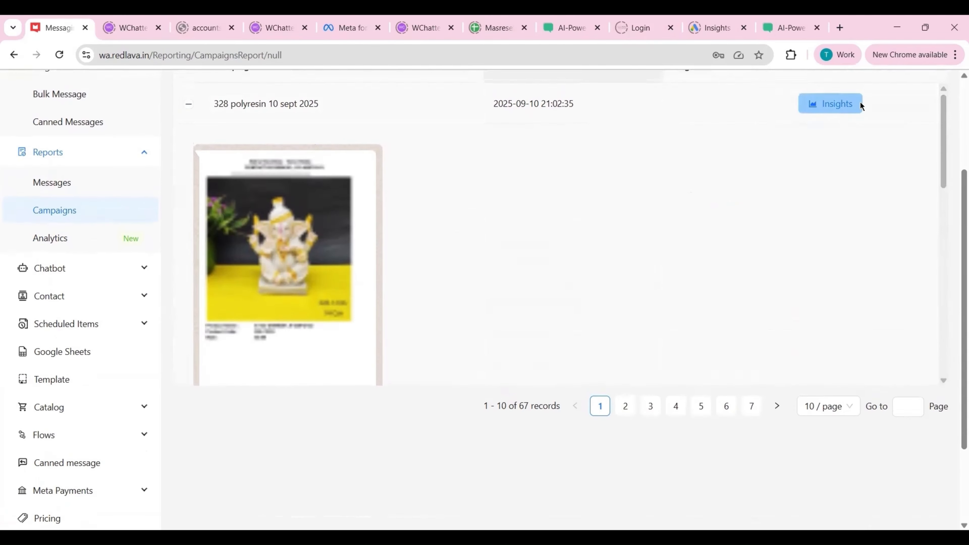
scroll(566, 174, up, 2)
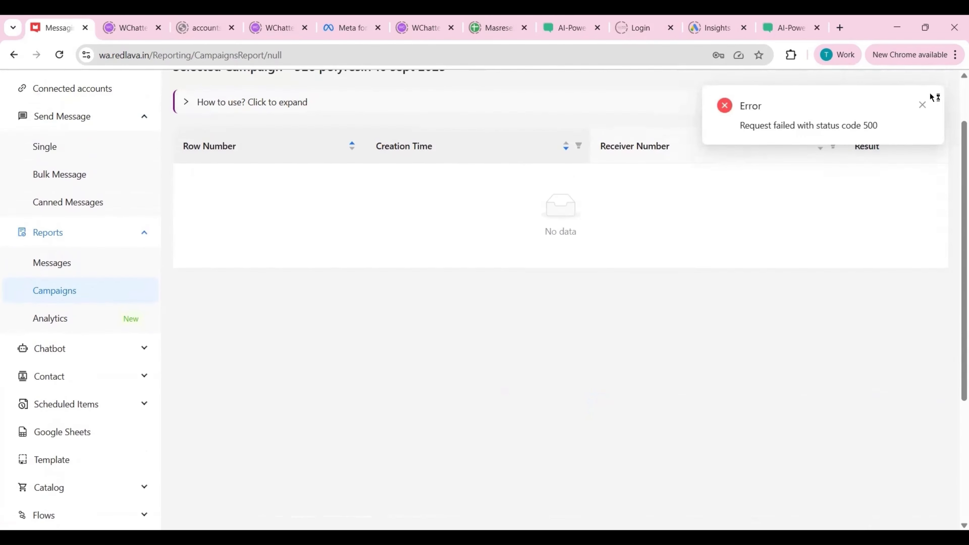
click(923, 105)
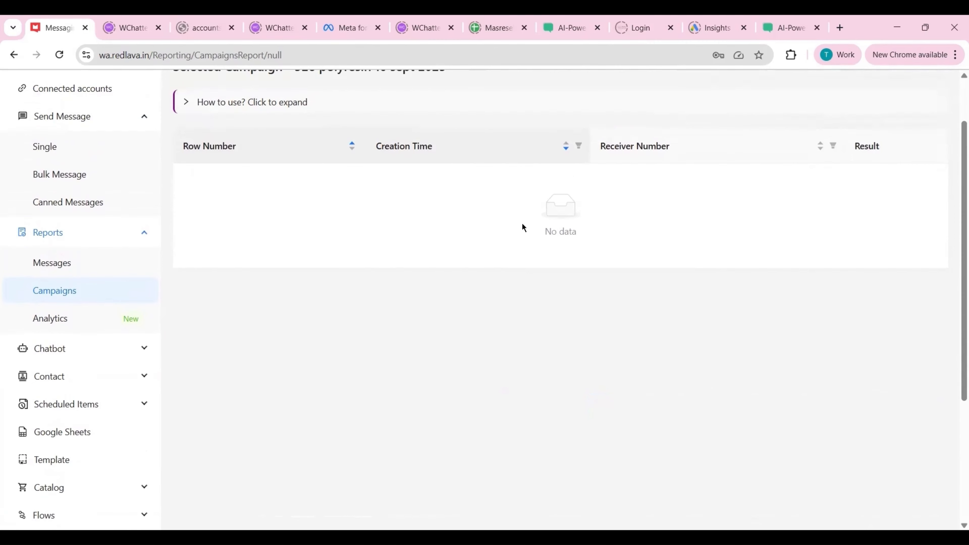
scroll(522, 227, up, 1)
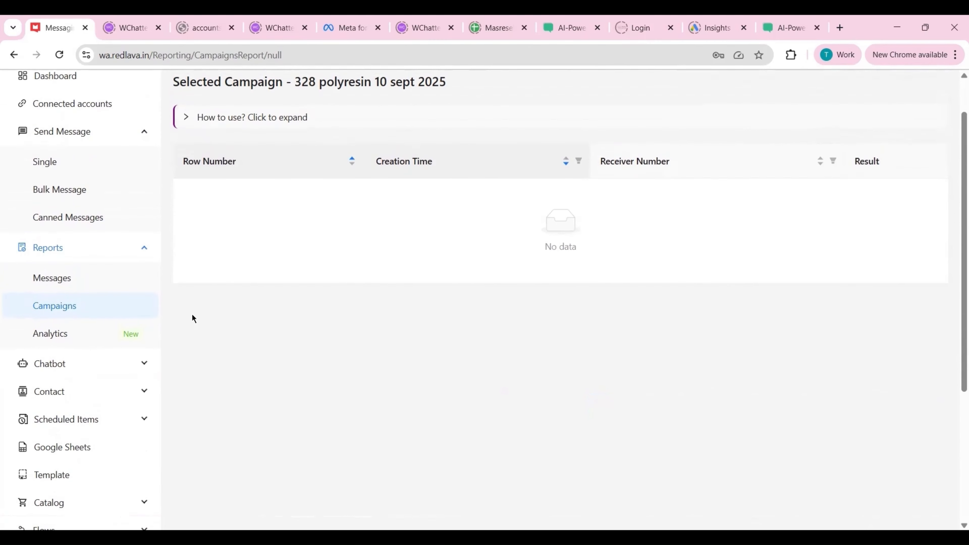
Open WhatsApp analytics and examine the messaging totals, delivery rate and delivery performance chart by day.
click(97, 335)
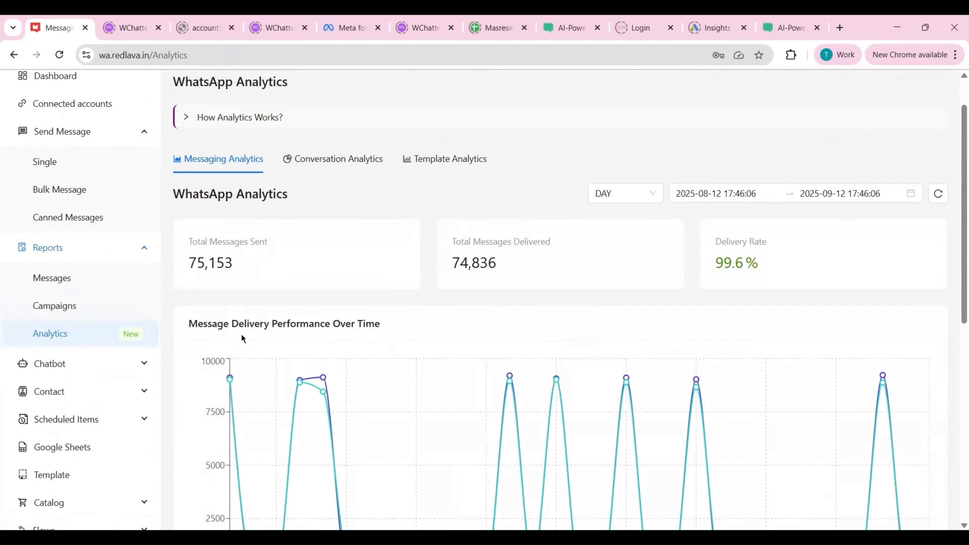
scroll(242, 338, down, 2)
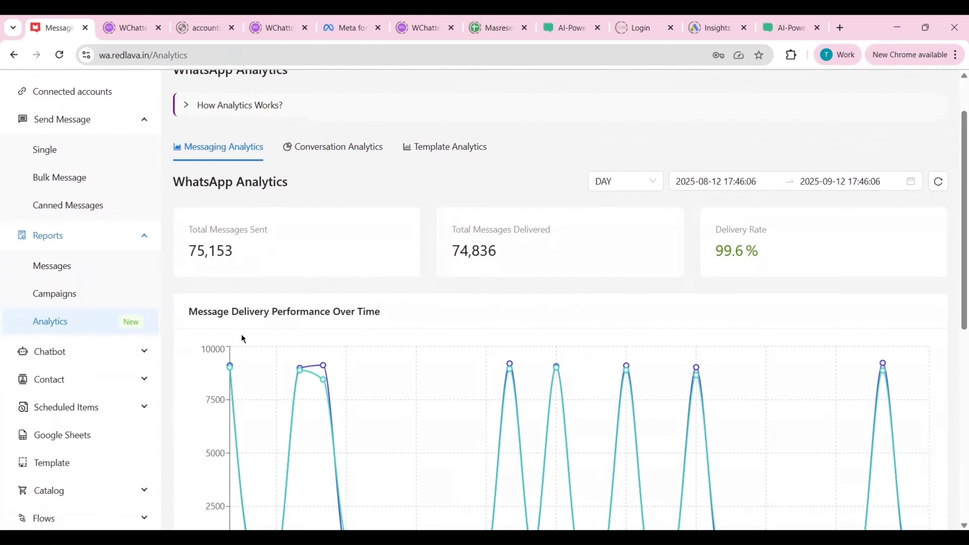
scroll(645, 311, down, 3)
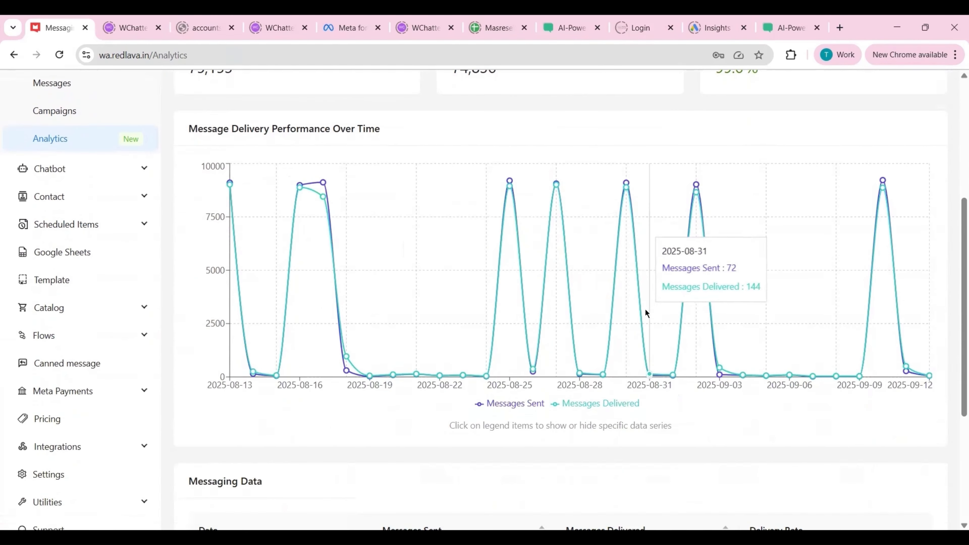
scroll(440, 366, up, 1)
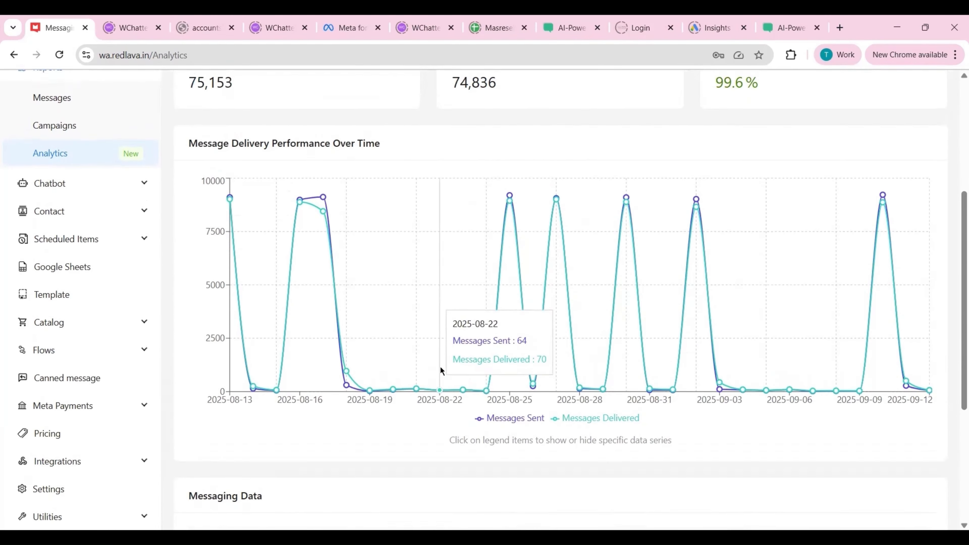
scroll(442, 369, up, 1)
scroll(302, 272, up, 1)
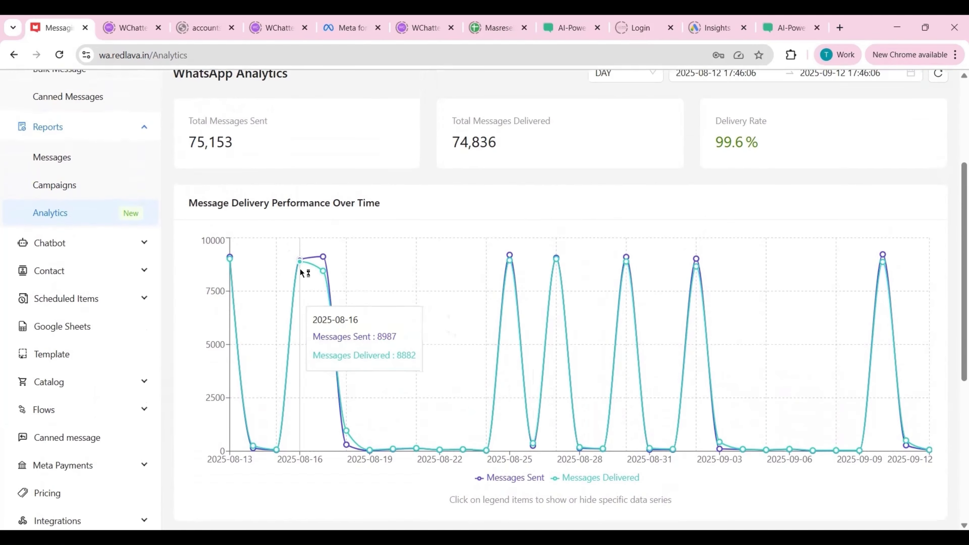
Open the basic chatbot page, view the rule creation form and close it without creating a rule.
click(146, 244)
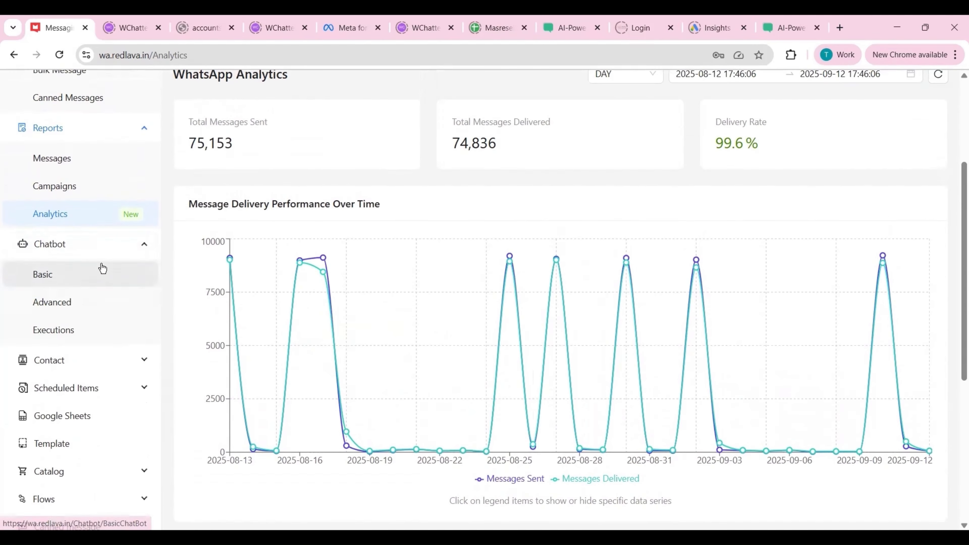
click(106, 268)
scroll(308, 243, up, 3)
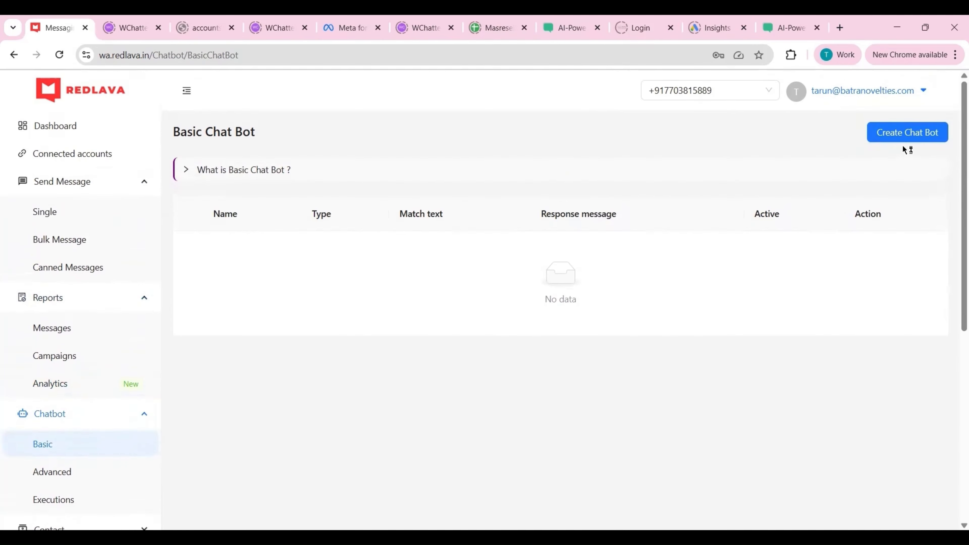
click(904, 138)
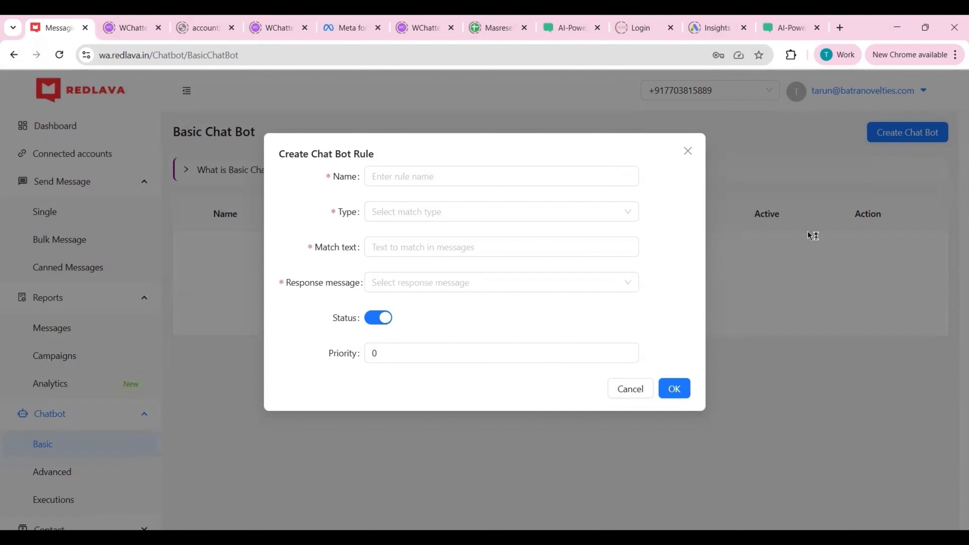
click(681, 147)
Open the advanced chatbots and look through the list with their status, update dates and actions.
scroll(439, 260, down, 4)
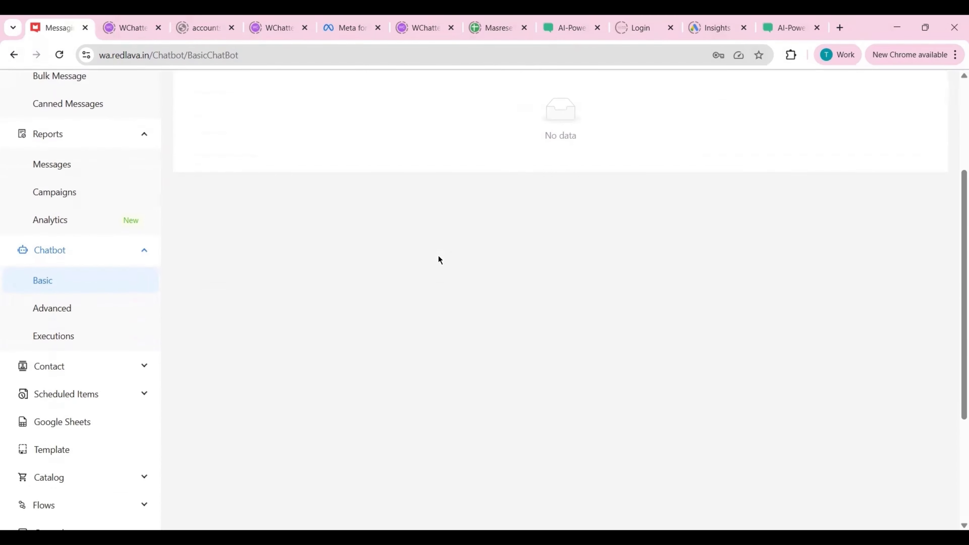
click(108, 300)
scroll(337, 253, up, 1)
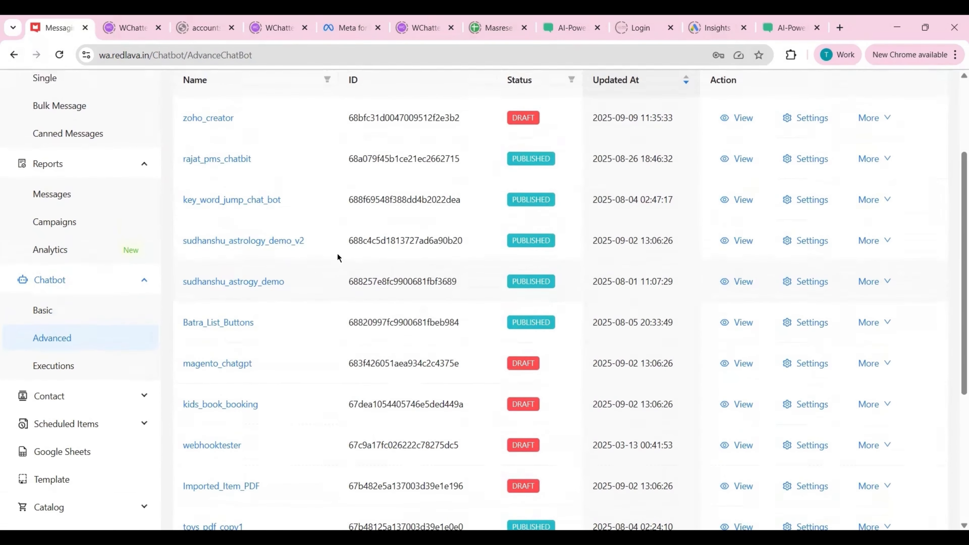
scroll(337, 254, down, 1)
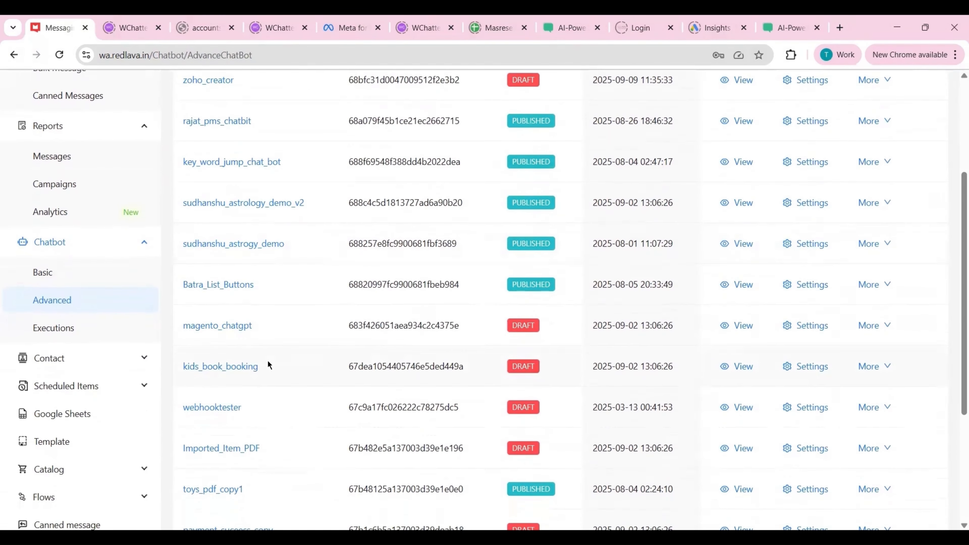
scroll(268, 363, down, 1)
scroll(268, 362, down, 1)
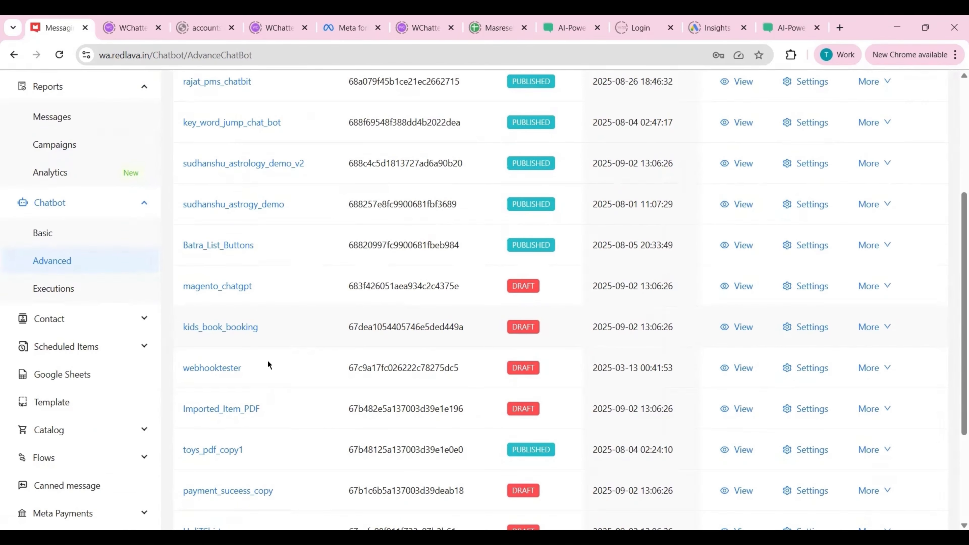
Open the kids_book_booking chatbot and examine its flow from the text trigger through the video, order details and address messages.
scroll(268, 361, down, 1)
scroll(267, 360, down, 3)
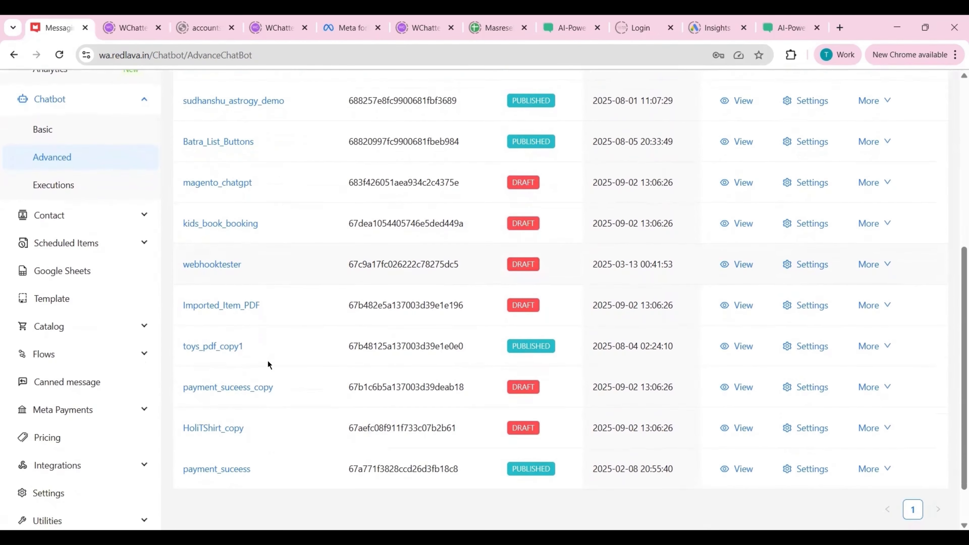
scroll(267, 360, up, 5)
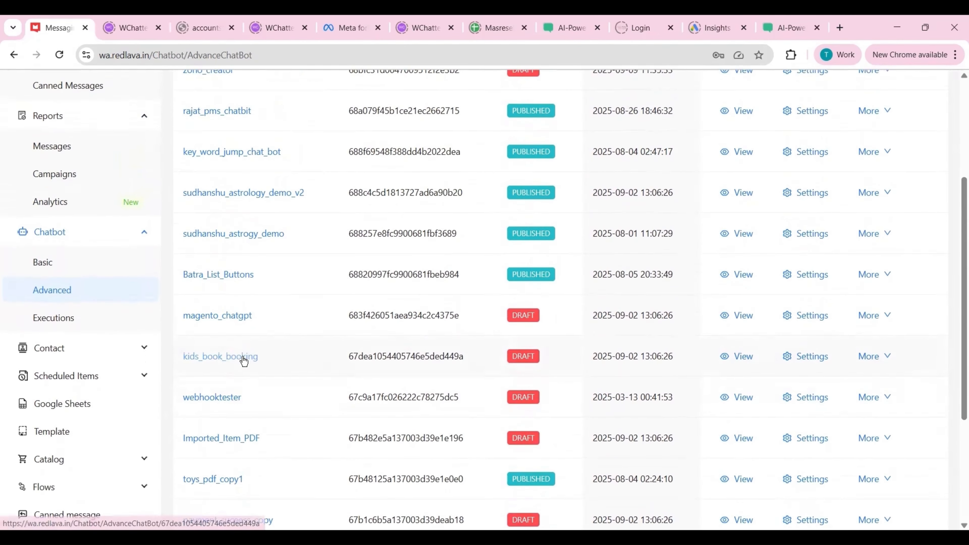
click(242, 356)
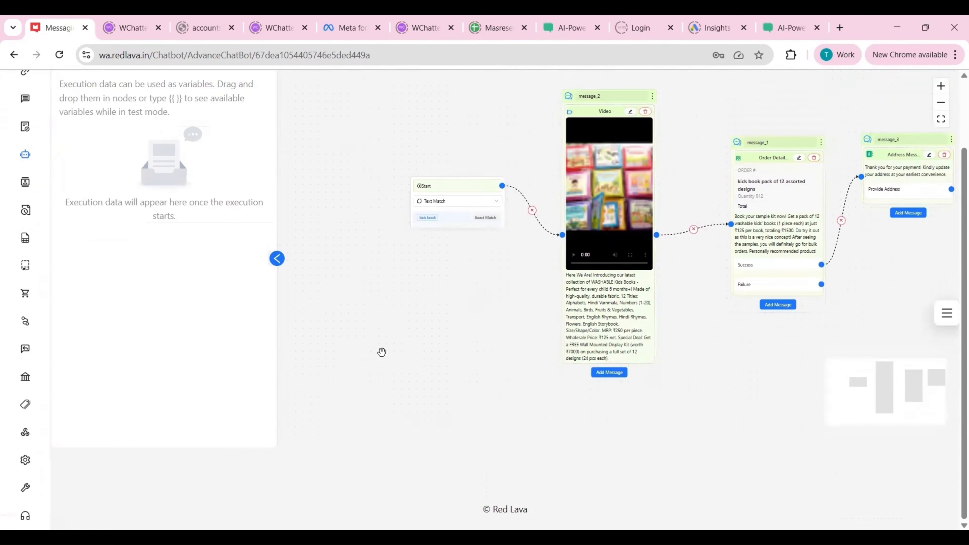
scroll(381, 351, up, 3)
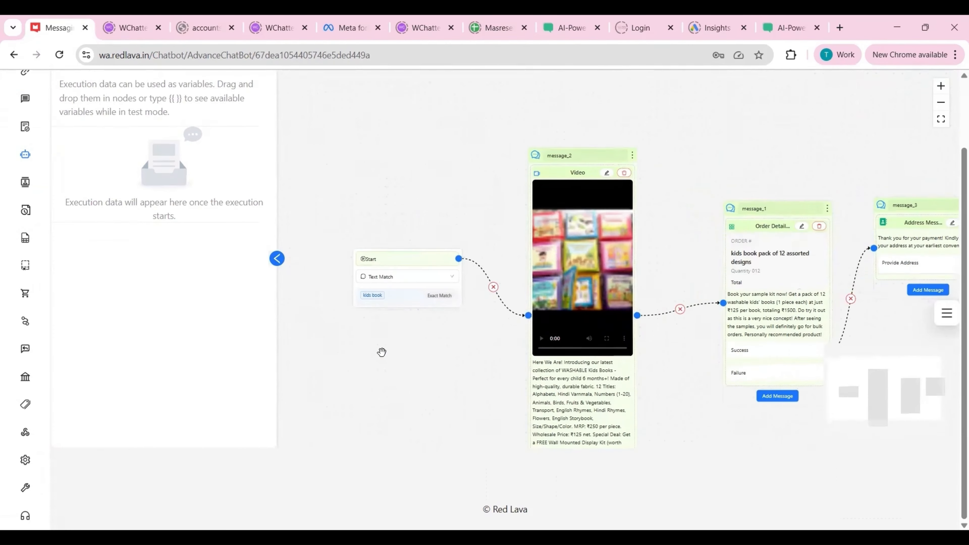
scroll(382, 352, up, 2)
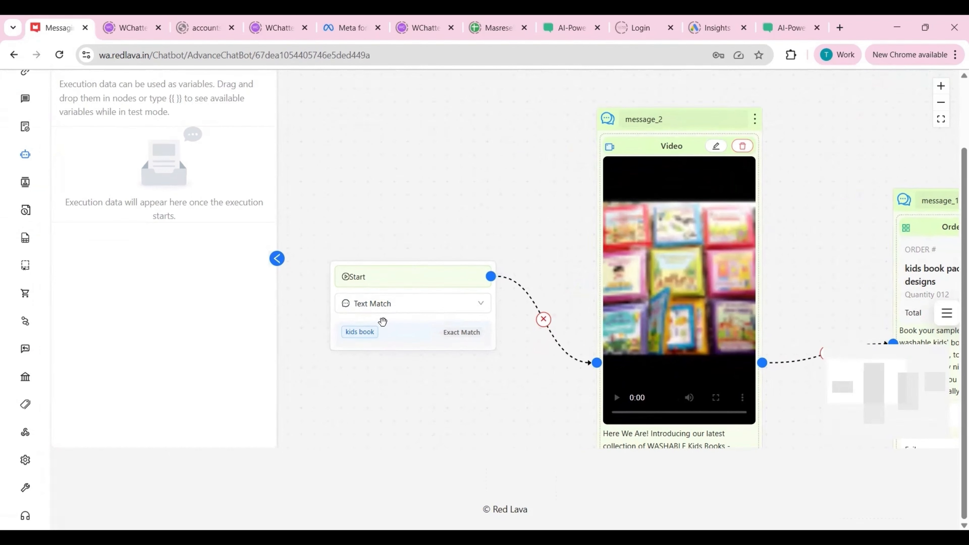
scroll(382, 322, down, 4)
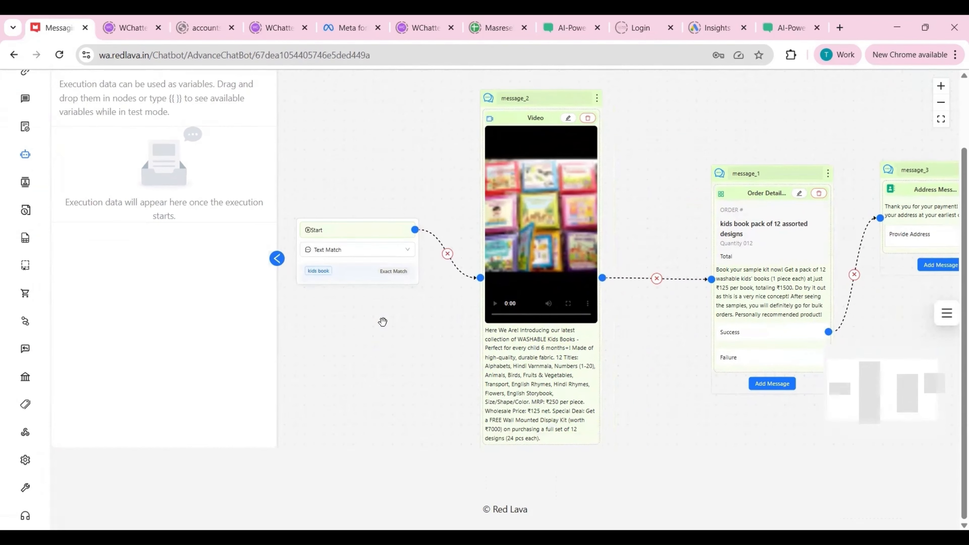
scroll(383, 322, right, 3)
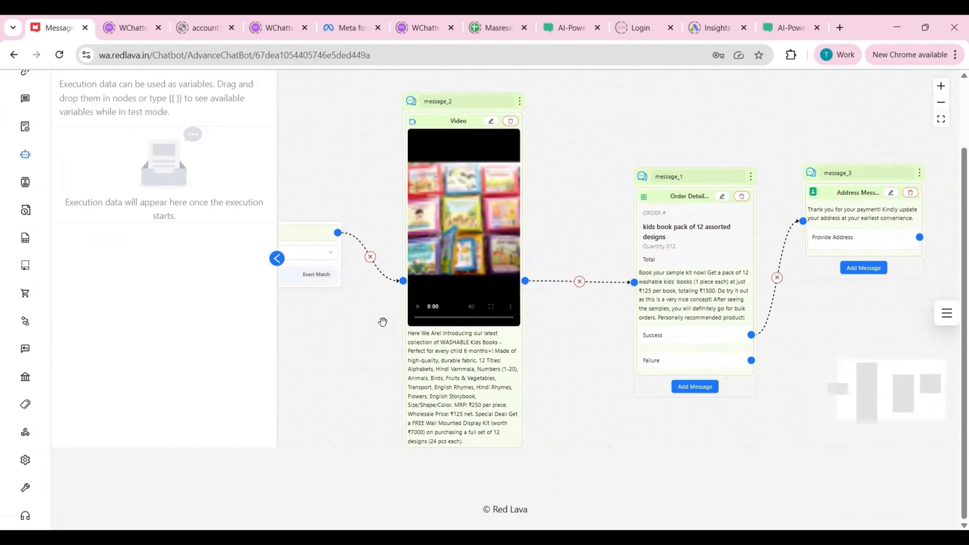
scroll(382, 321, left, 4)
scroll(382, 321, up, 3)
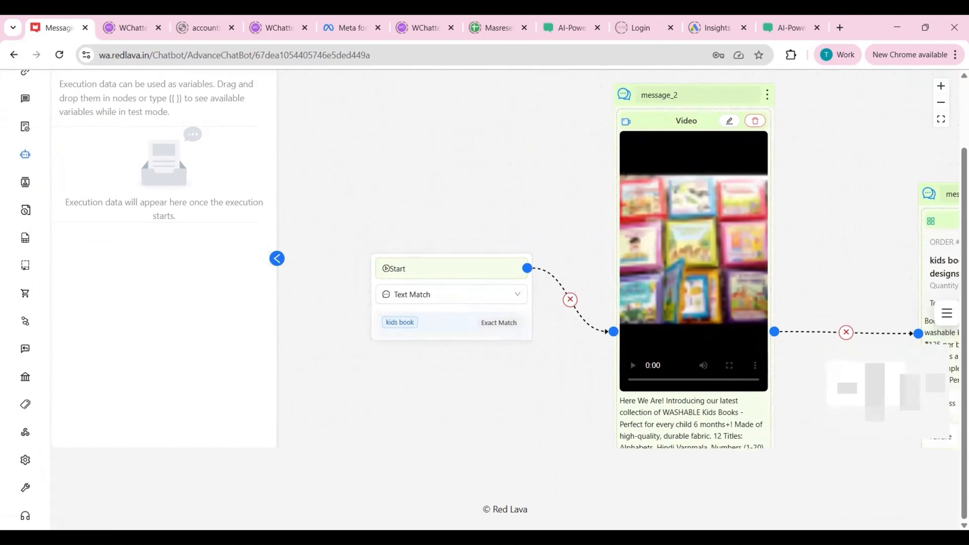
View the trigger types offered by the flow's Start node, keeping Text Match as the trigger.
drag(435, 305, 434, 297)
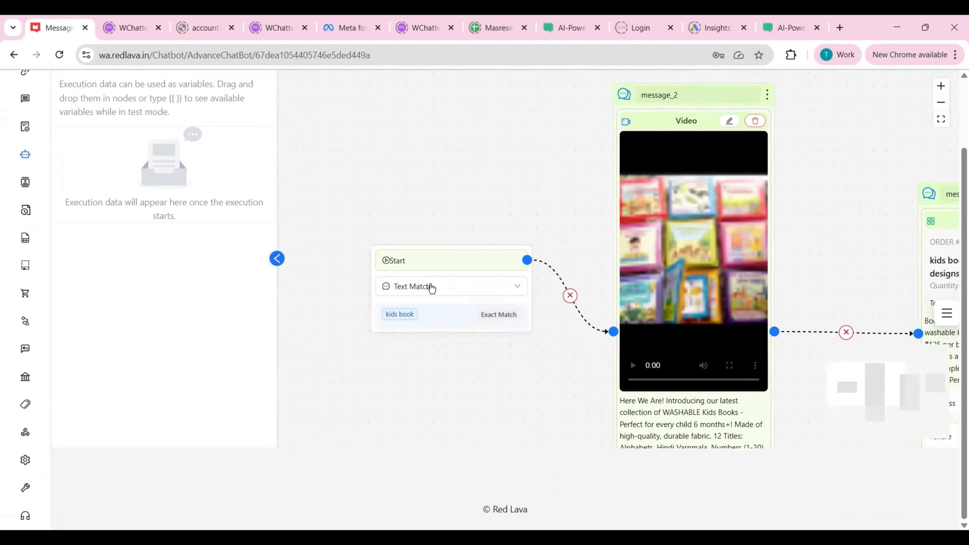
click(435, 296)
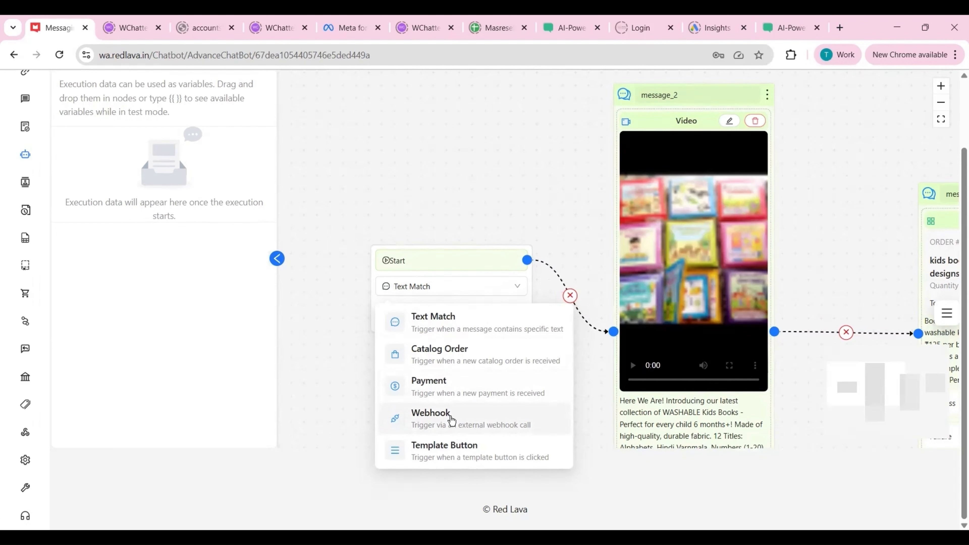
click(451, 417)
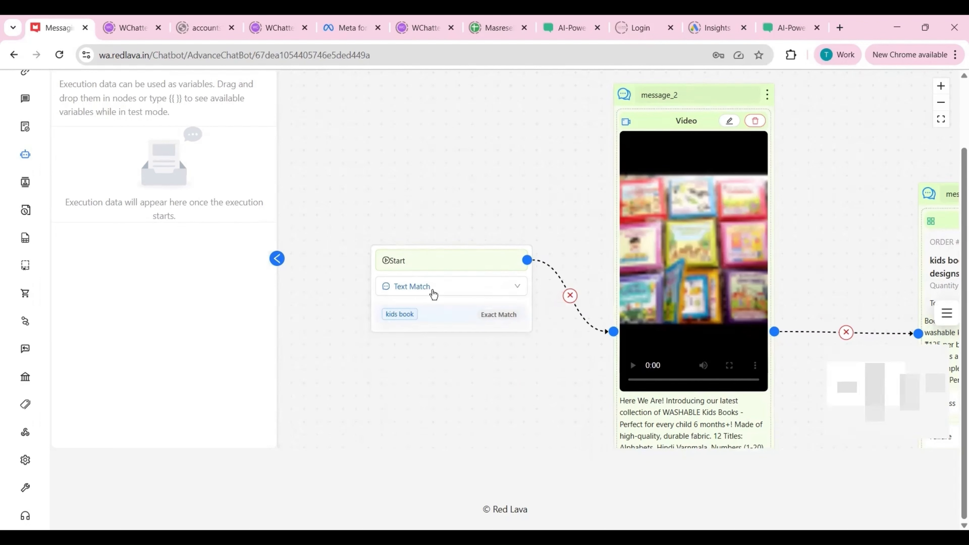
click(433, 294)
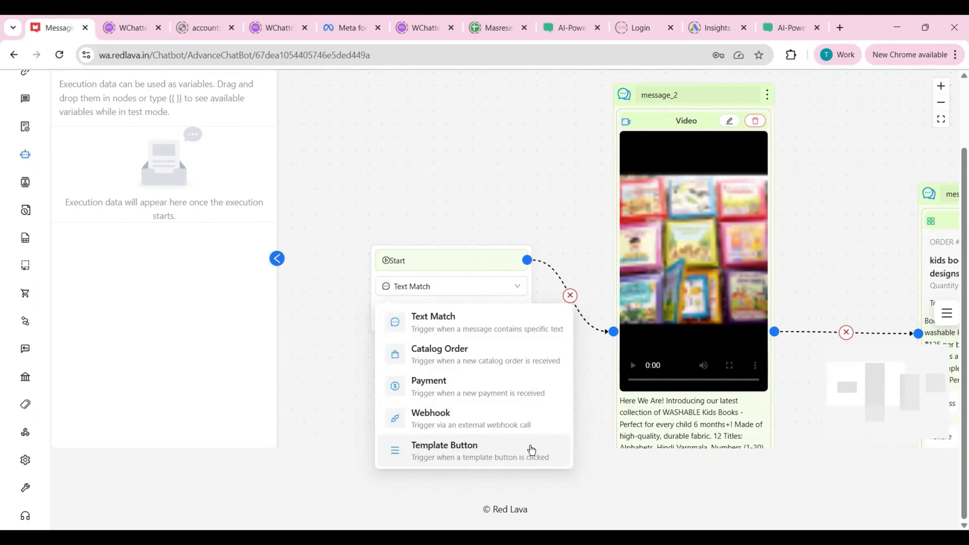
click(530, 450)
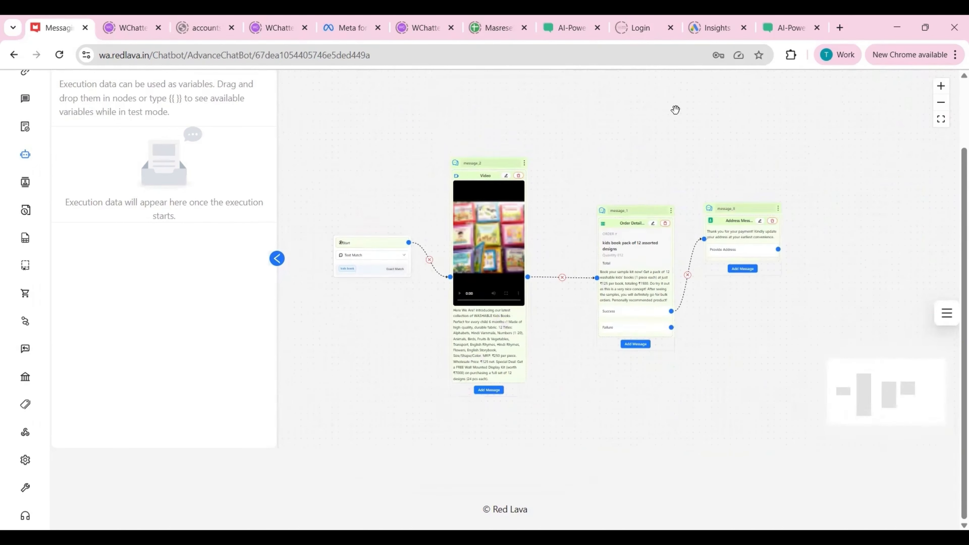
Look through the actions that can be added to the flow, from Message to Advanced, and close the list without adding any.
right_click(677, 111)
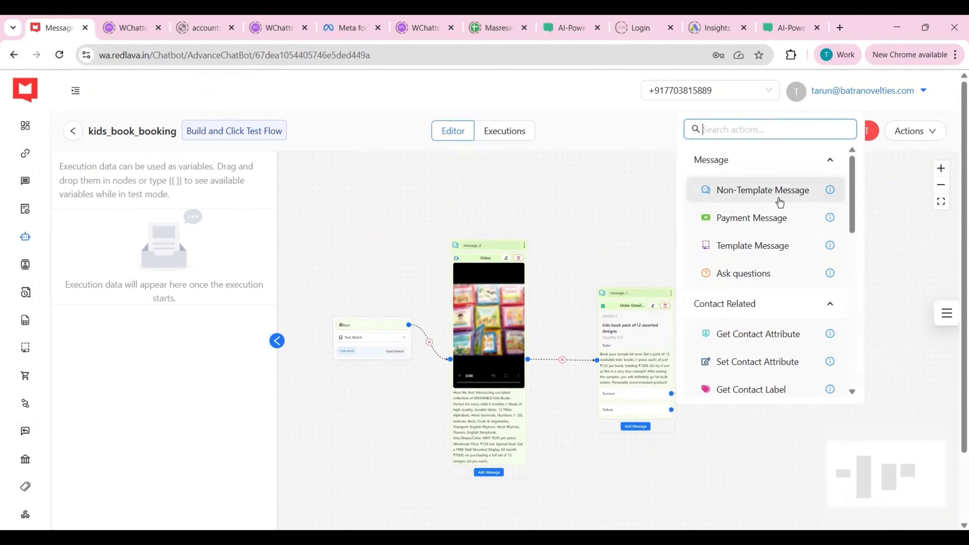
scroll(779, 202, down, 1)
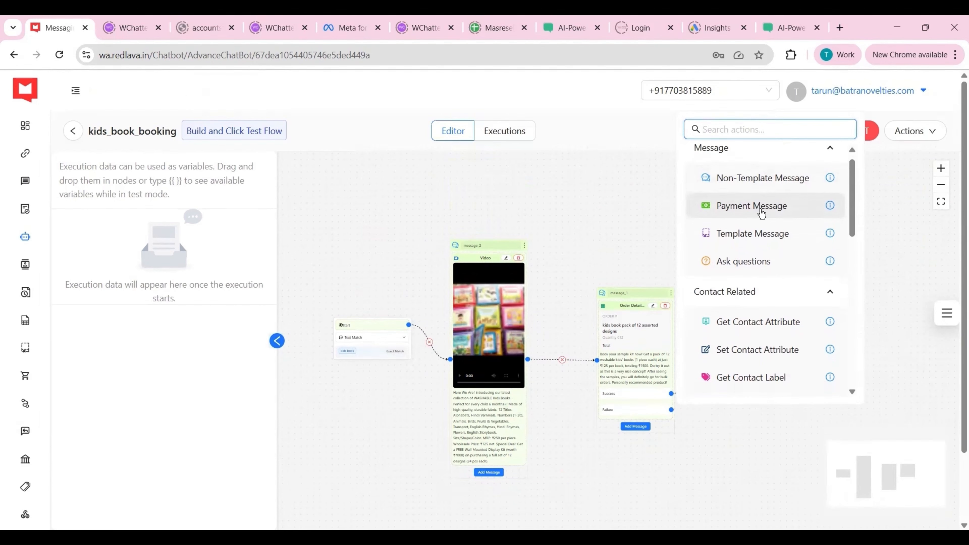
scroll(758, 213, down, 1)
scroll(784, 212, down, 2)
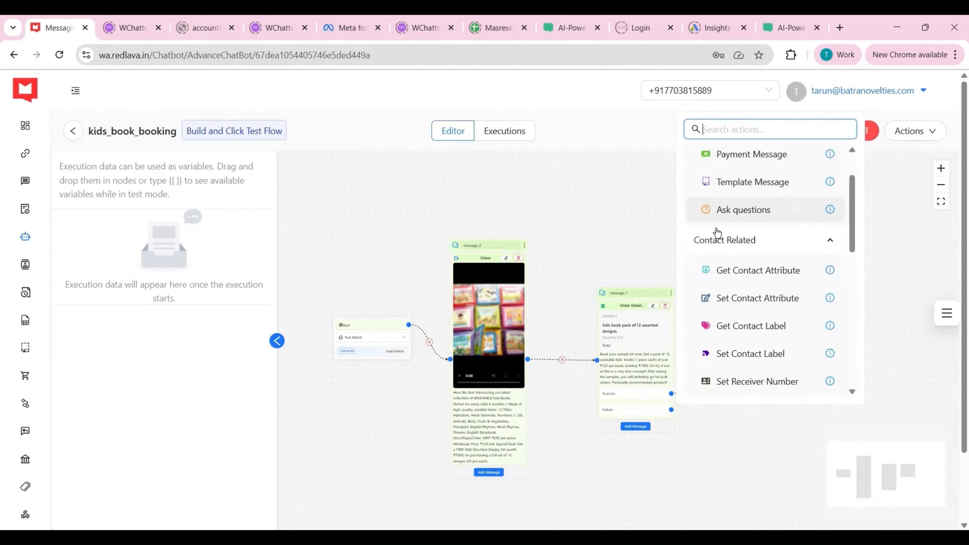
scroll(763, 219, down, 3)
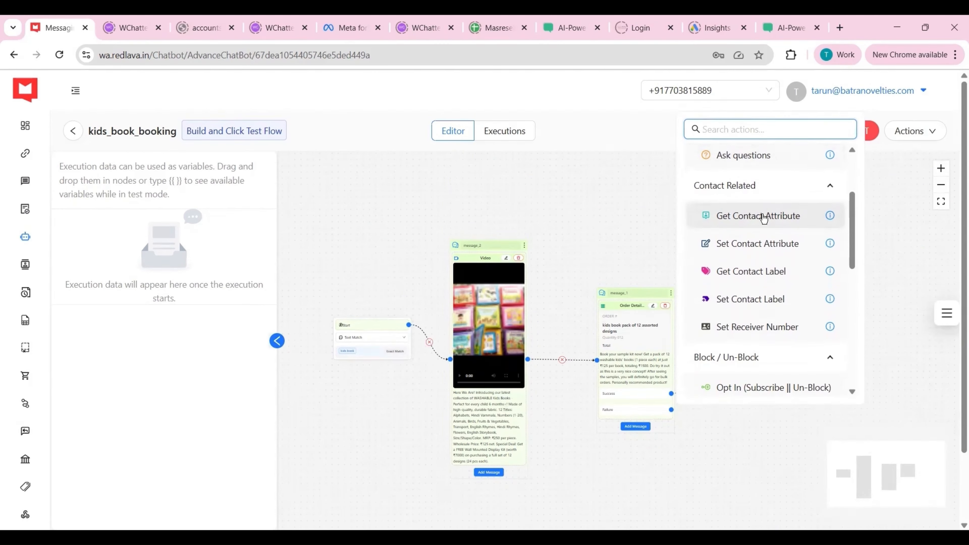
scroll(769, 194, down, 1)
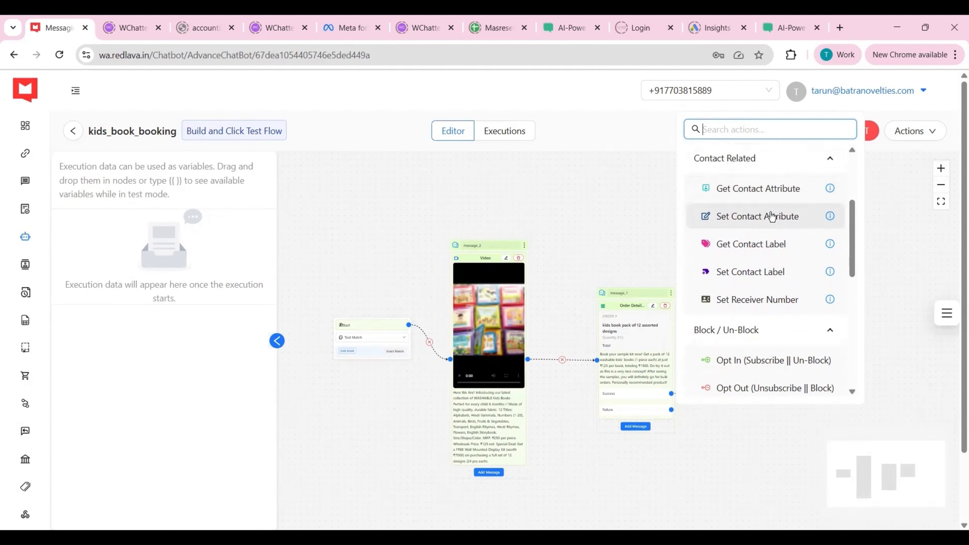
scroll(771, 216, down, 1)
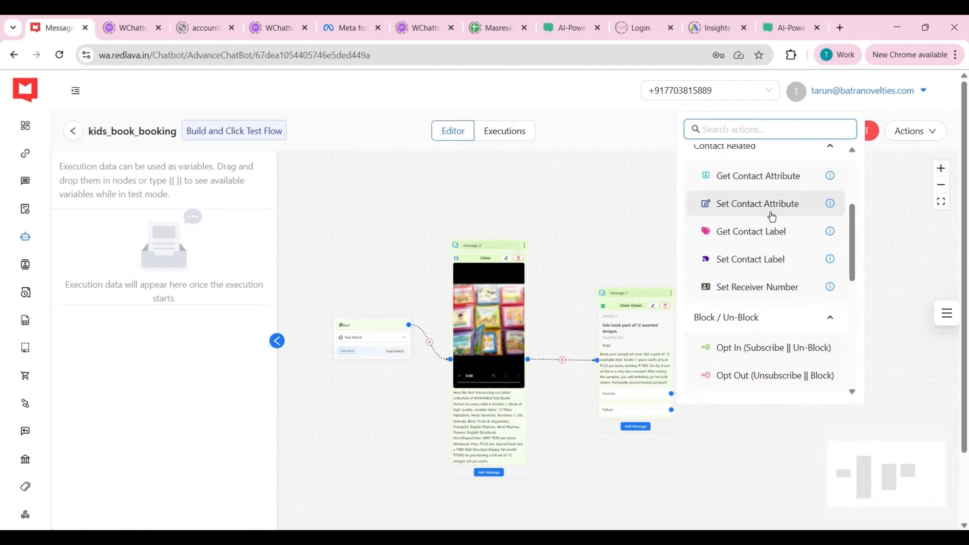
scroll(772, 216, down, 2)
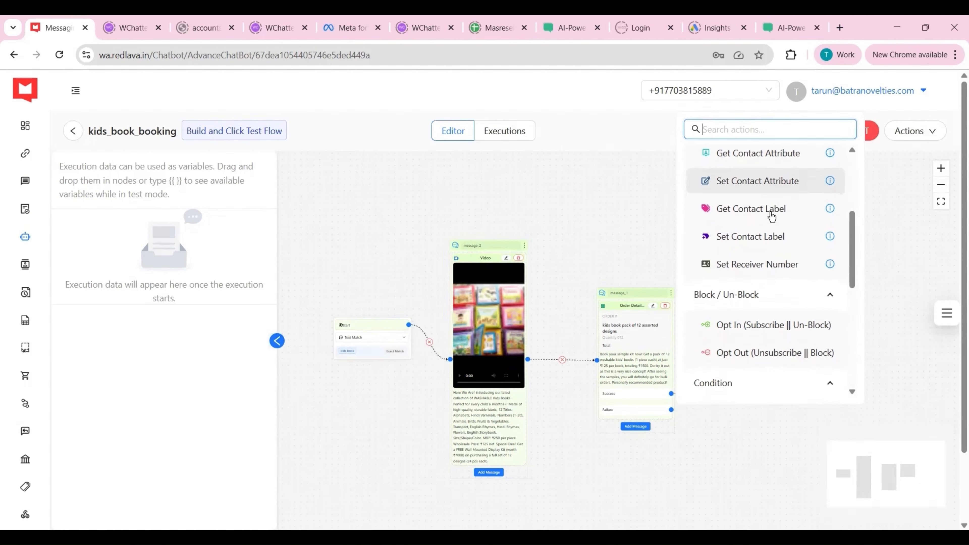
scroll(772, 216, down, 4)
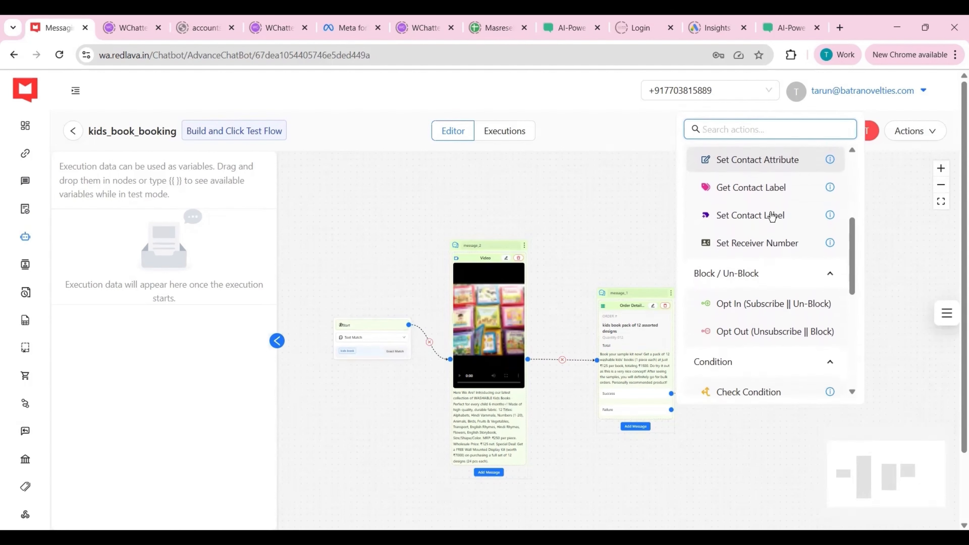
scroll(772, 215, down, 4)
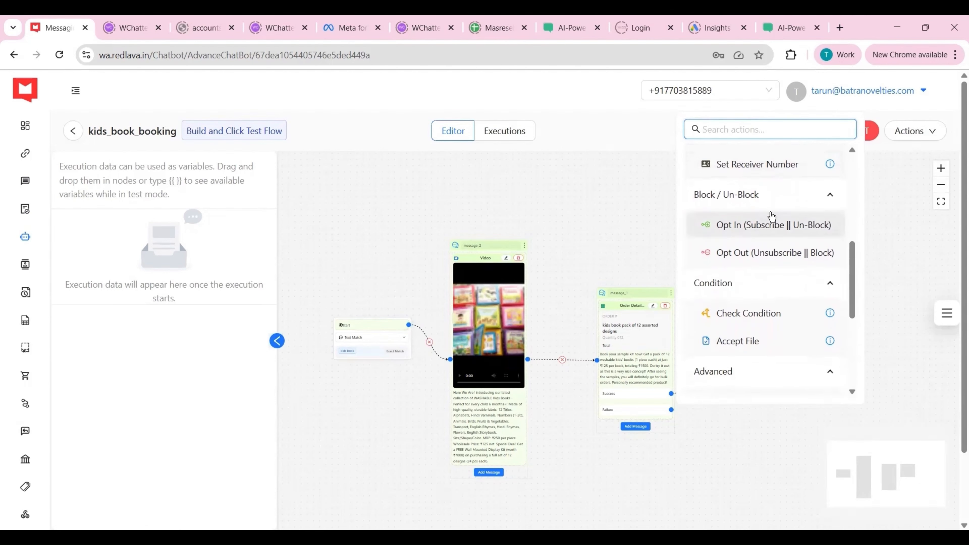
scroll(772, 216, down, 4)
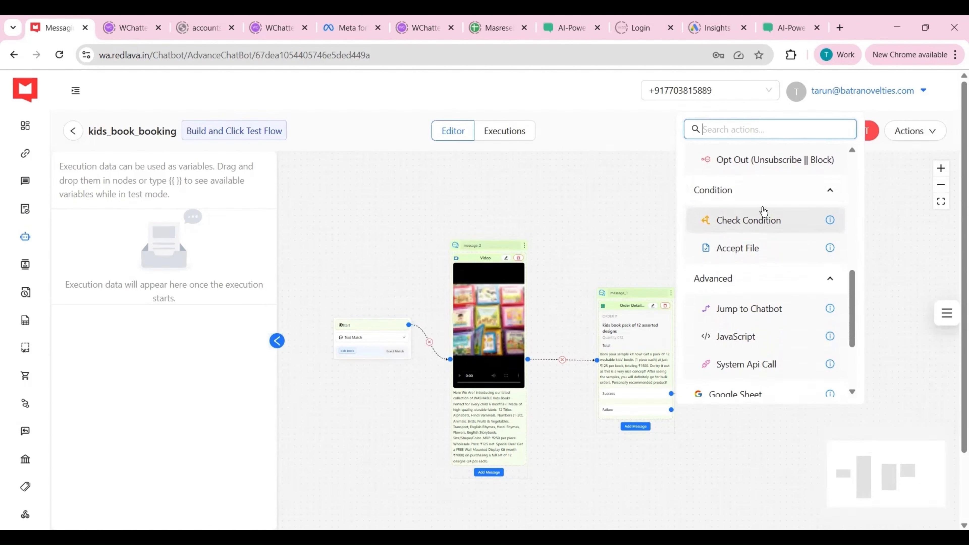
scroll(764, 211, down, 1)
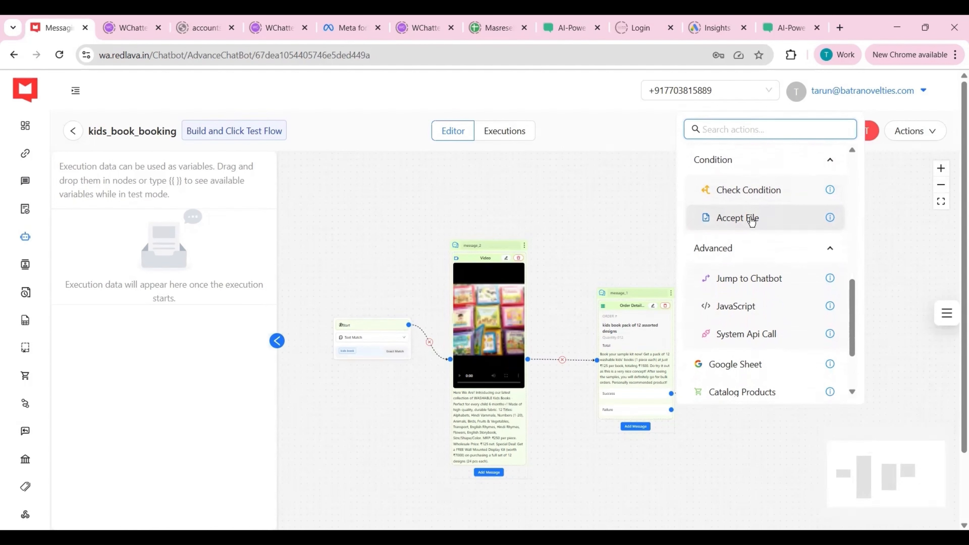
scroll(752, 221, down, 3)
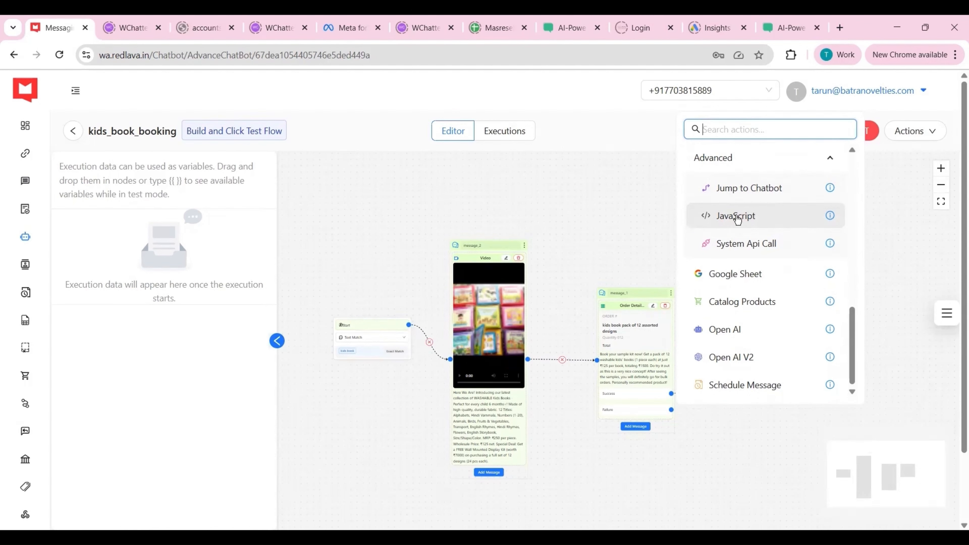
scroll(737, 219, down, 1)
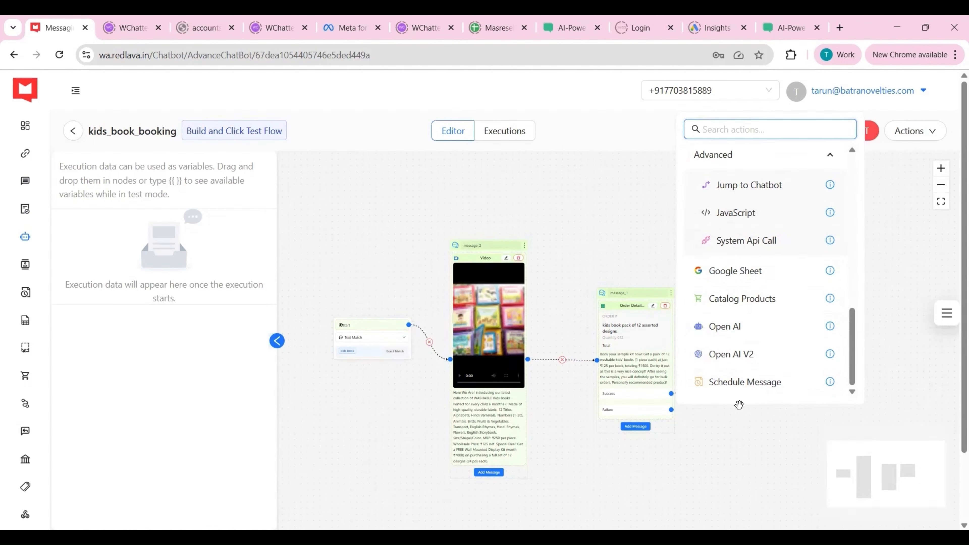
click(739, 404)
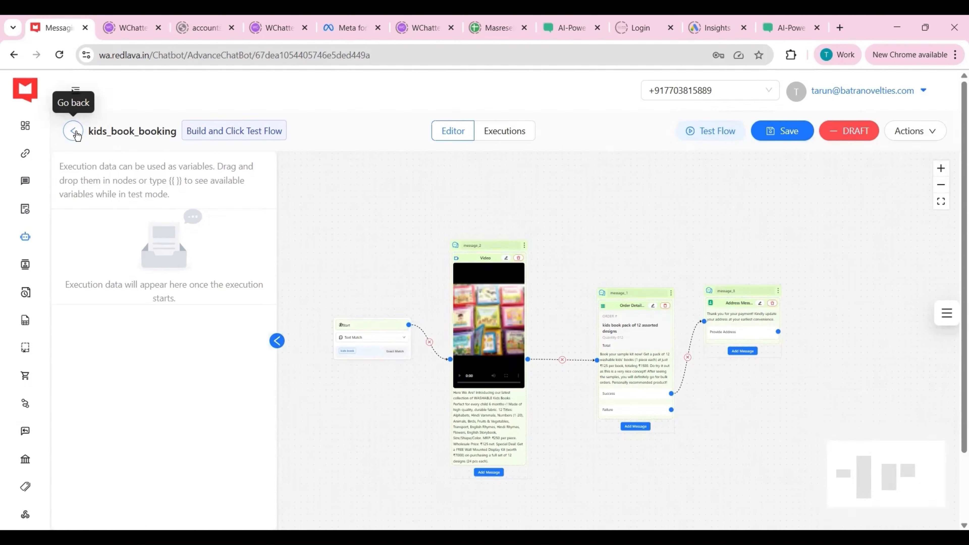
Return to the advanced chatbots list, expand the "What are Advanced Chatbots?" explanation and show the full navigation sidebar.
click(75, 132)
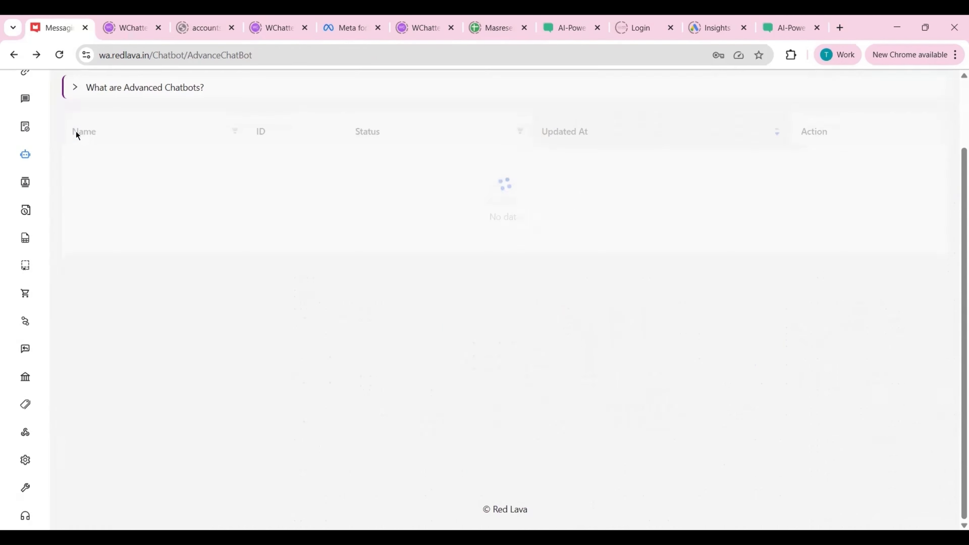
click(76, 88)
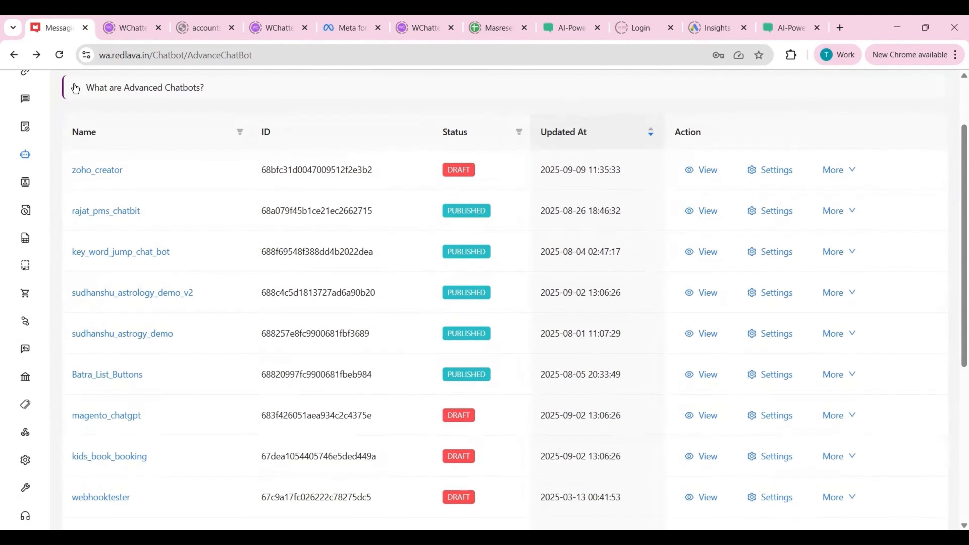
scroll(80, 136, up, 2)
click(76, 90)
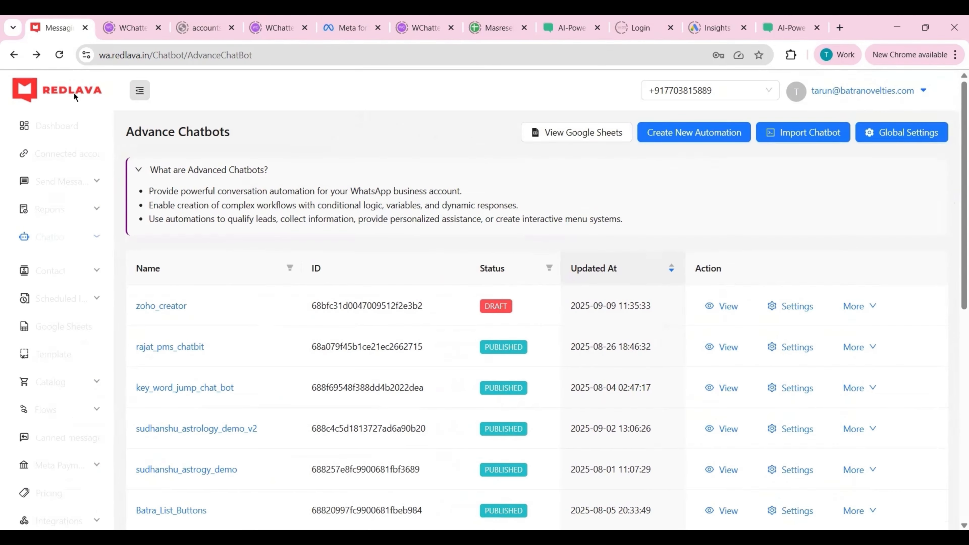
Open the Contacts page and view the list of contacts with their creation and update times.
scroll(80, 321, down, 2)
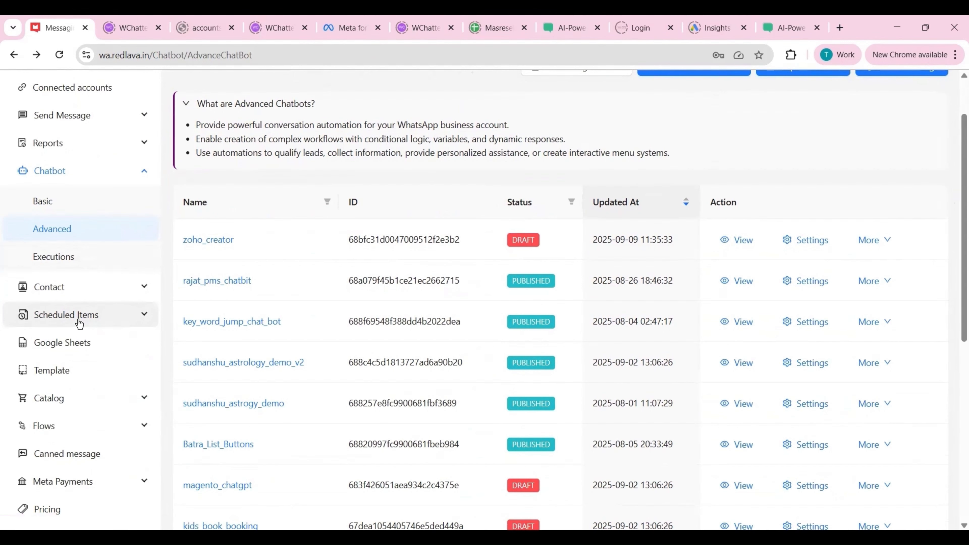
scroll(84, 271, down, 1)
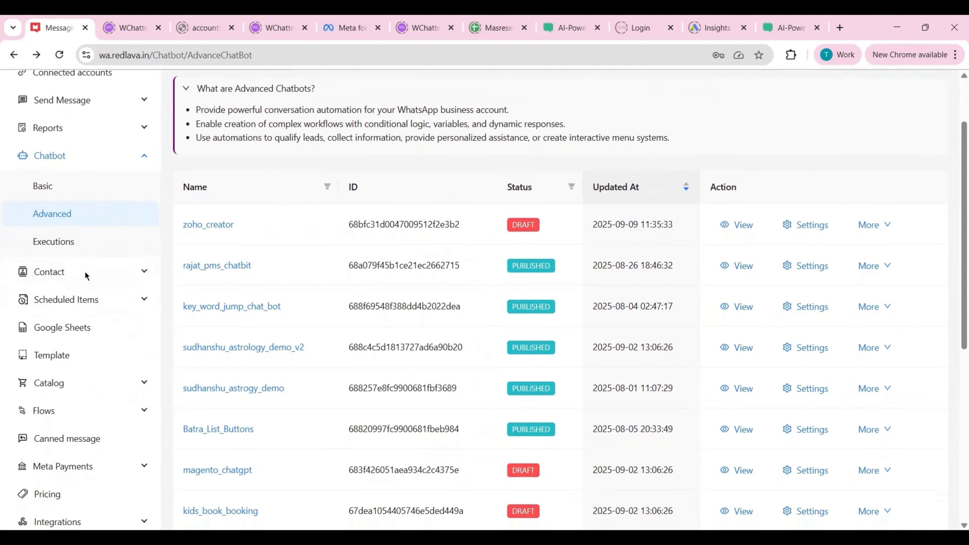
click(80, 270)
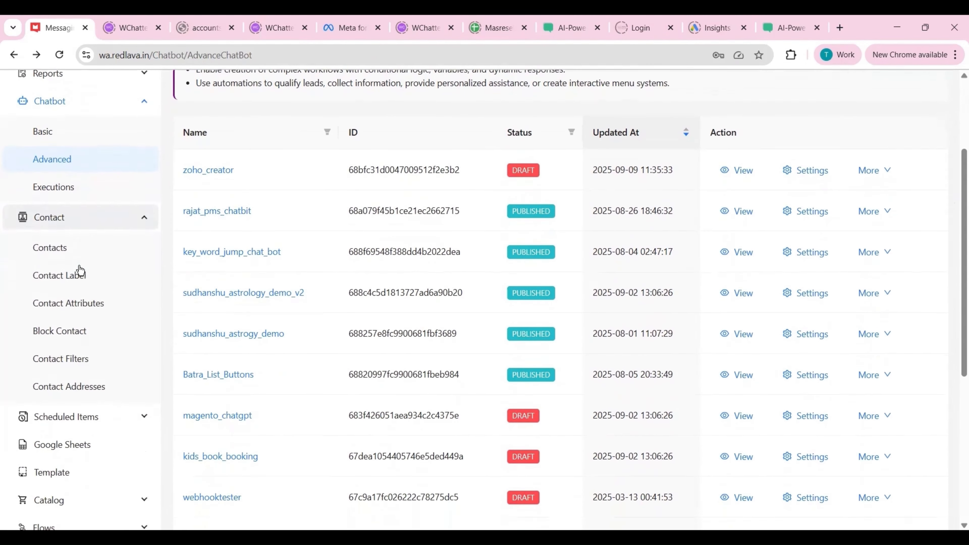
click(62, 252)
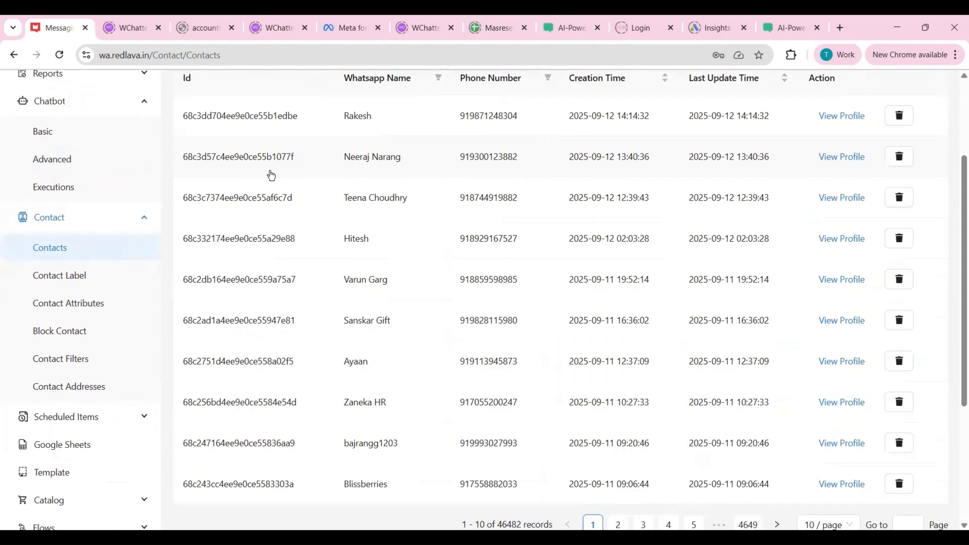
scroll(269, 173, up, 4)
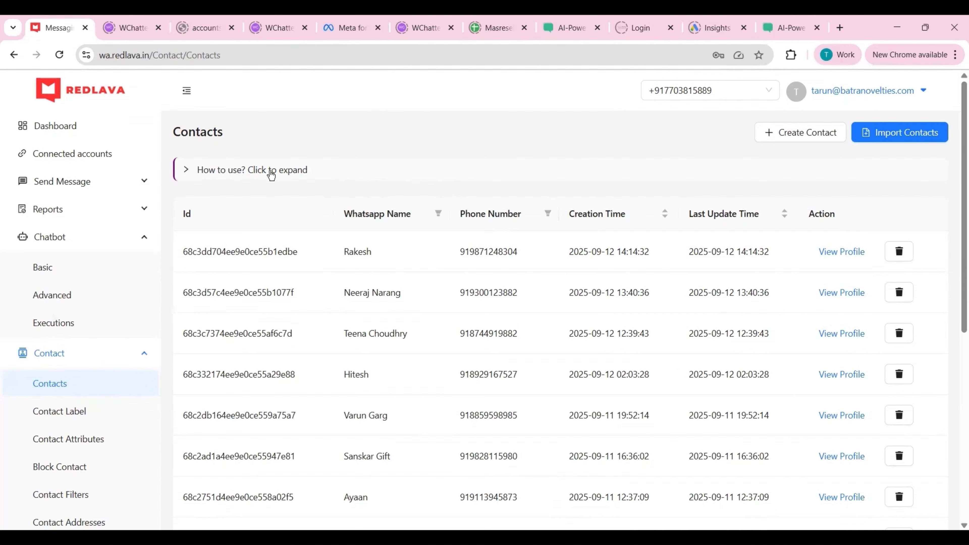
Open the Contact Label page, look at the Create Contact Label form and close it without creating a label.
scroll(271, 175, down, 3)
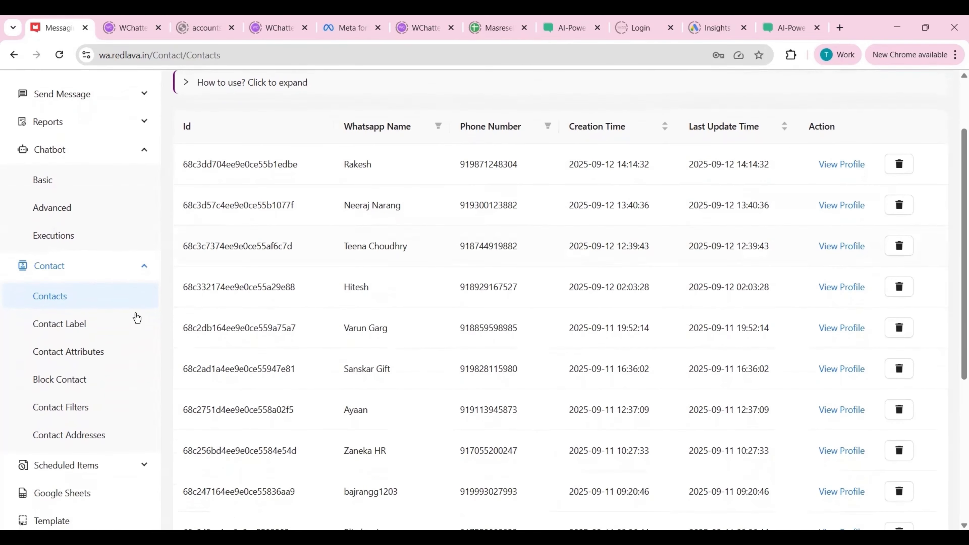
click(119, 324)
scroll(318, 307, up, 3)
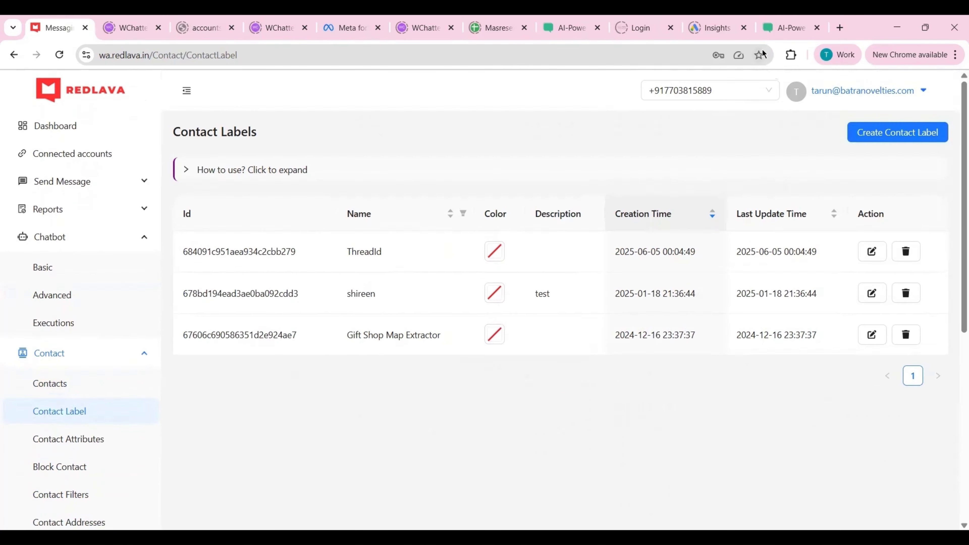
click(883, 141)
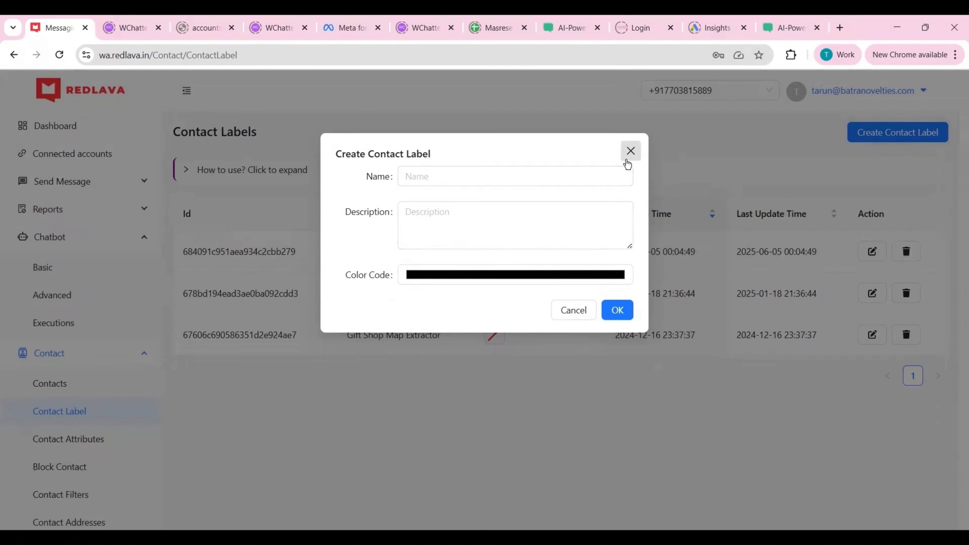
click(627, 159)
Review the Contact Attributes list, then open the form for creating a contact attribute and close it unfilled.
click(147, 440)
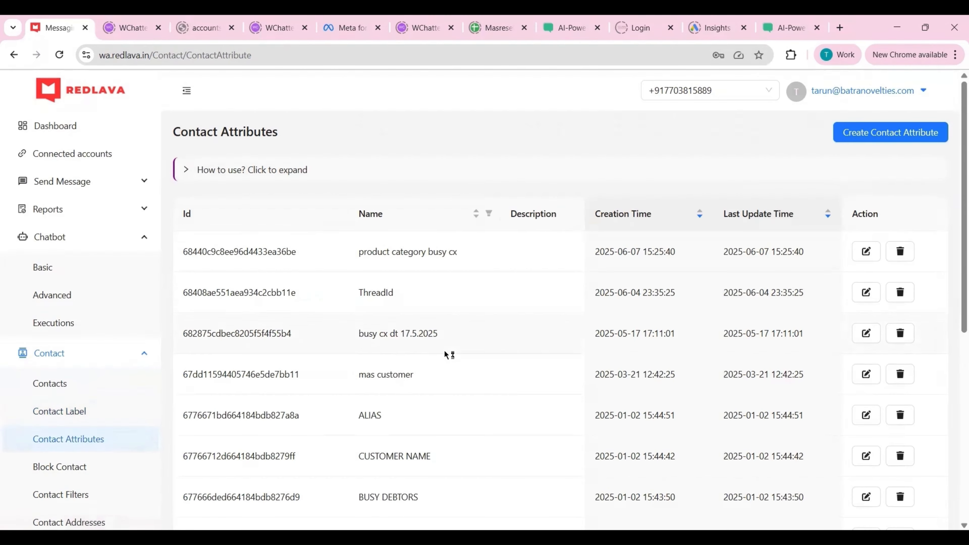
scroll(445, 354, down, 3)
scroll(445, 354, up, 1)
scroll(445, 354, up, 2)
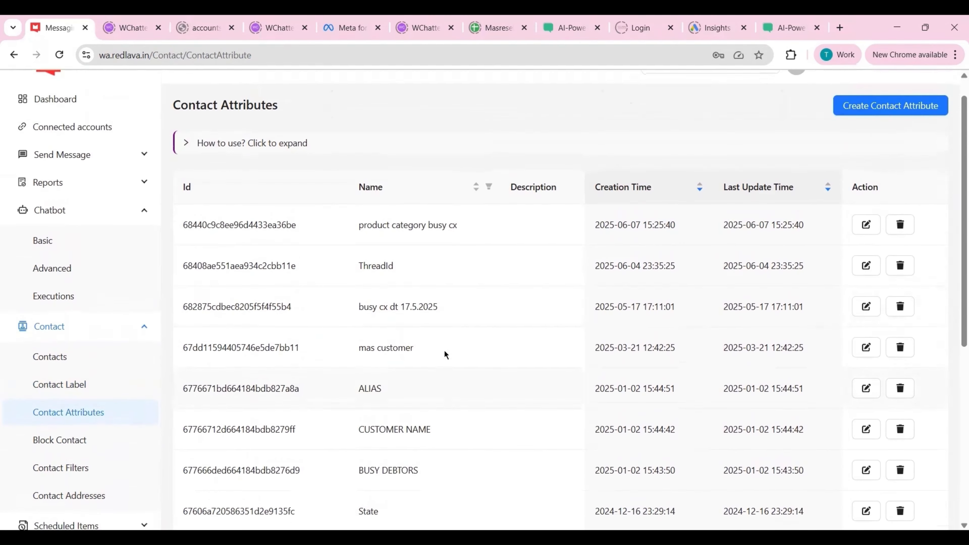
scroll(751, 147, down, 3)
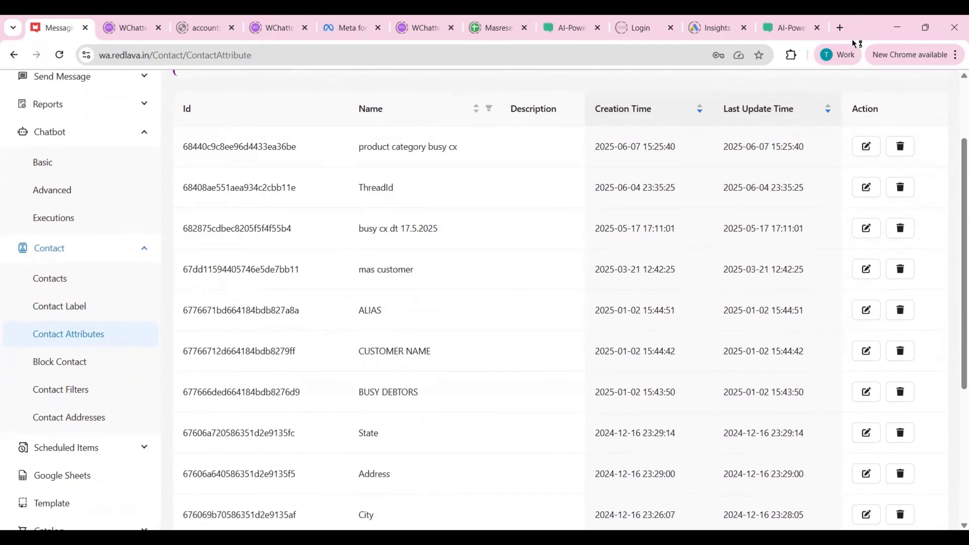
scroll(828, 158, up, 2)
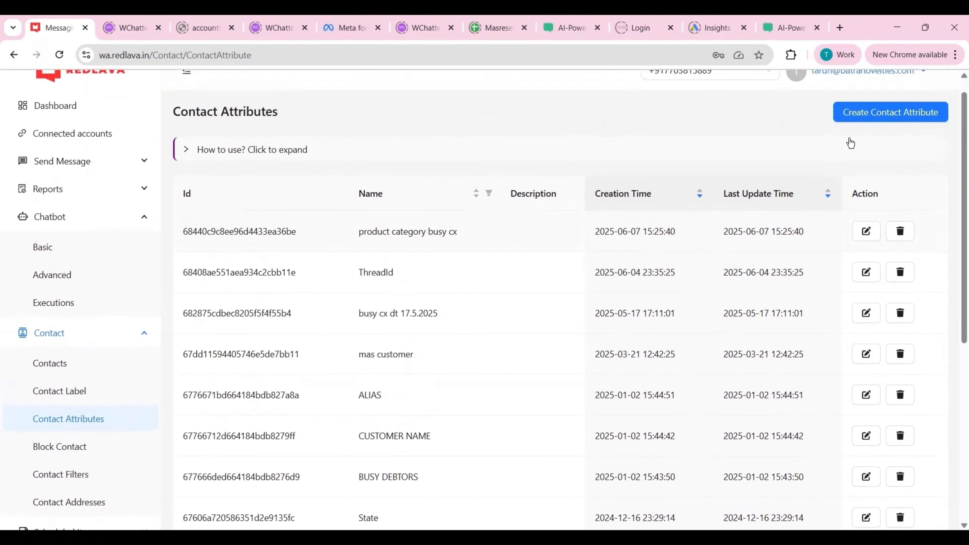
click(880, 118)
click(630, 151)
View the Block Contacts list, then open a blank Create Filter form from the Contact Filters page.
click(109, 448)
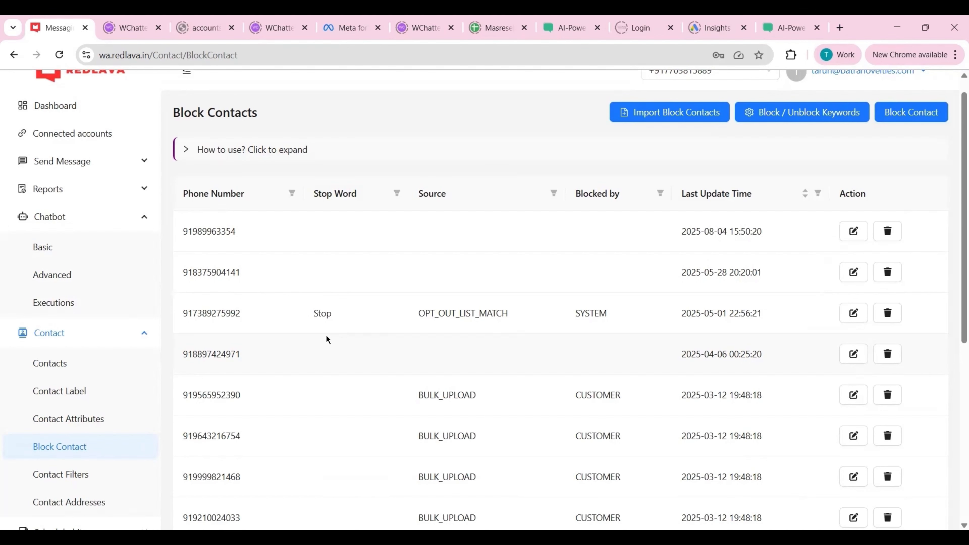
scroll(327, 336, down, 3)
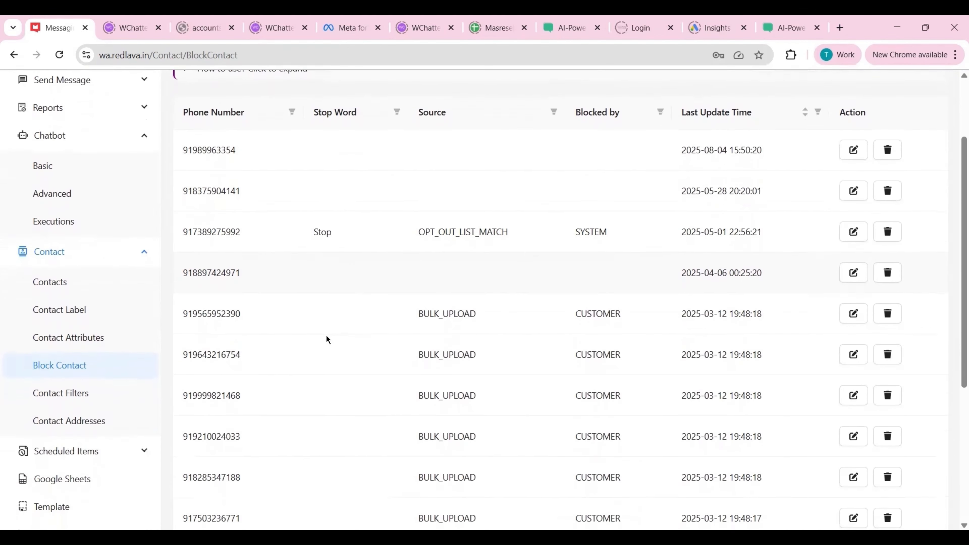
click(118, 370)
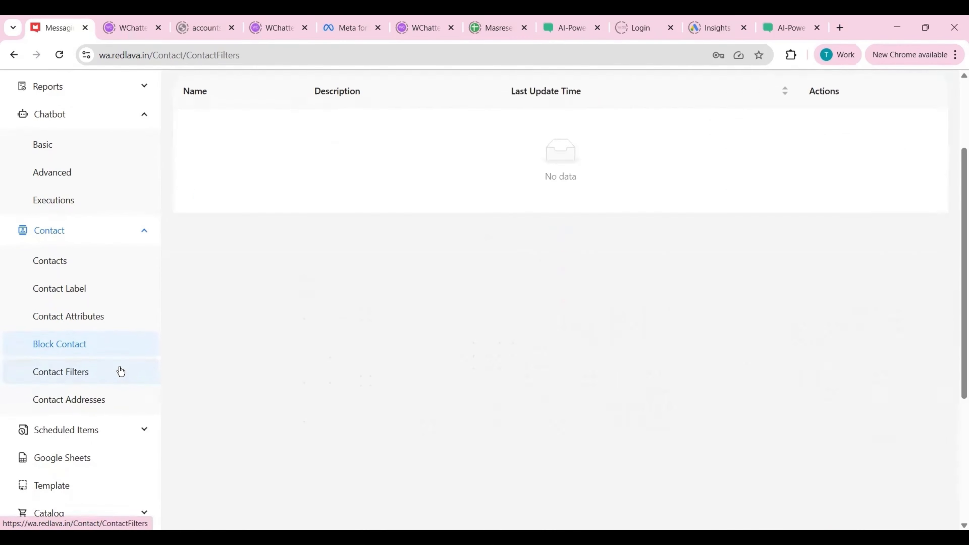
scroll(160, 340, up, 3)
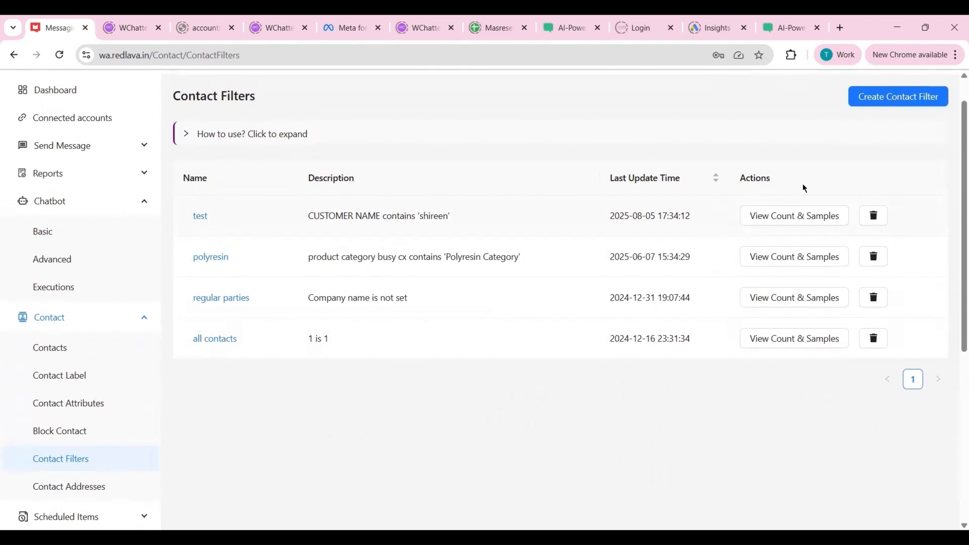
click(850, 101)
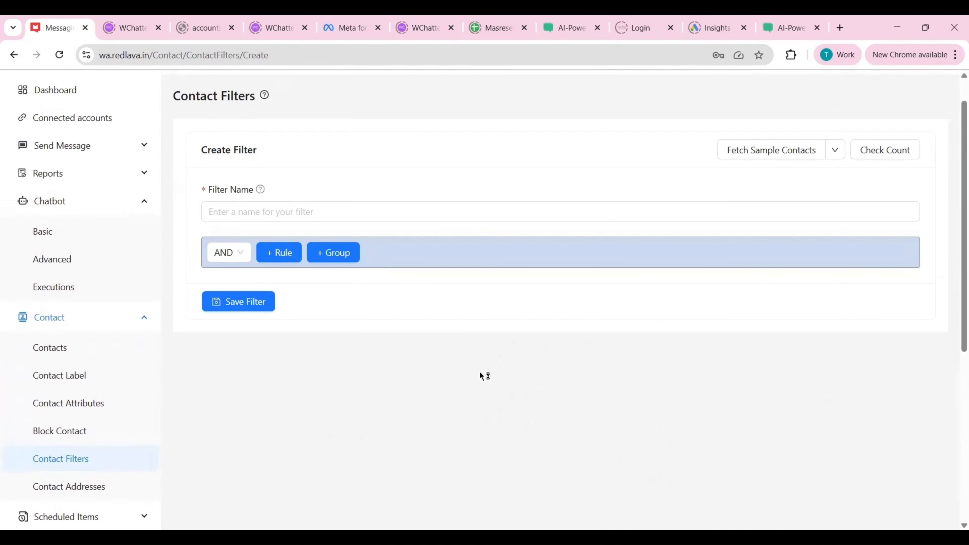
scroll(358, 437, down, 2)
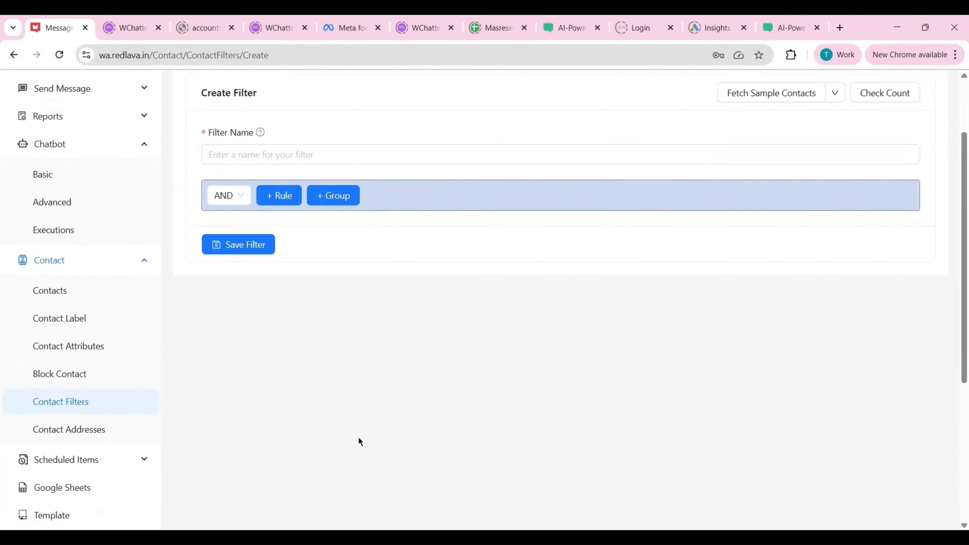
Open the Contact Addresses page and look through the names, contacts, phone numbers and addresses stored there.
scroll(358, 437, down, 3)
click(116, 326)
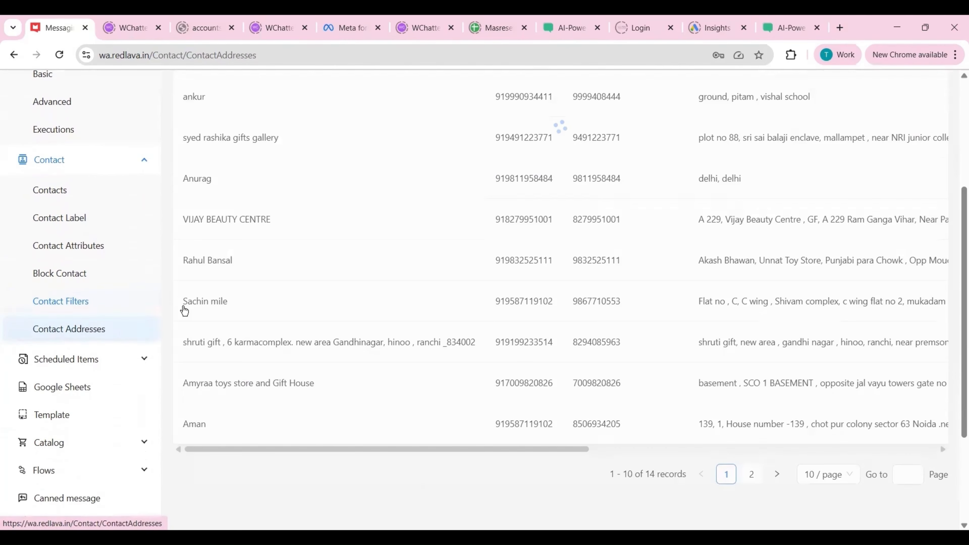
scroll(504, 303, up, 2)
scroll(504, 303, right, 2)
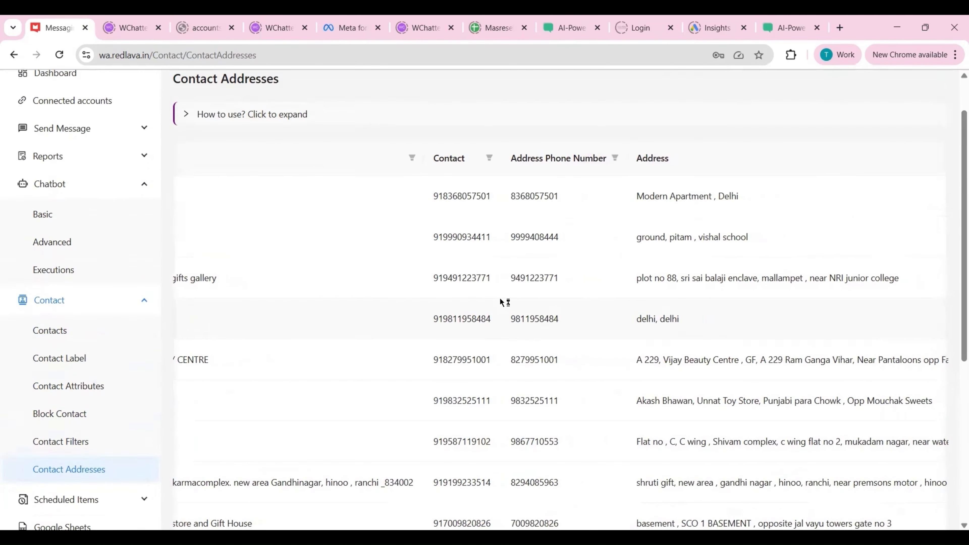
scroll(500, 299, down, 2)
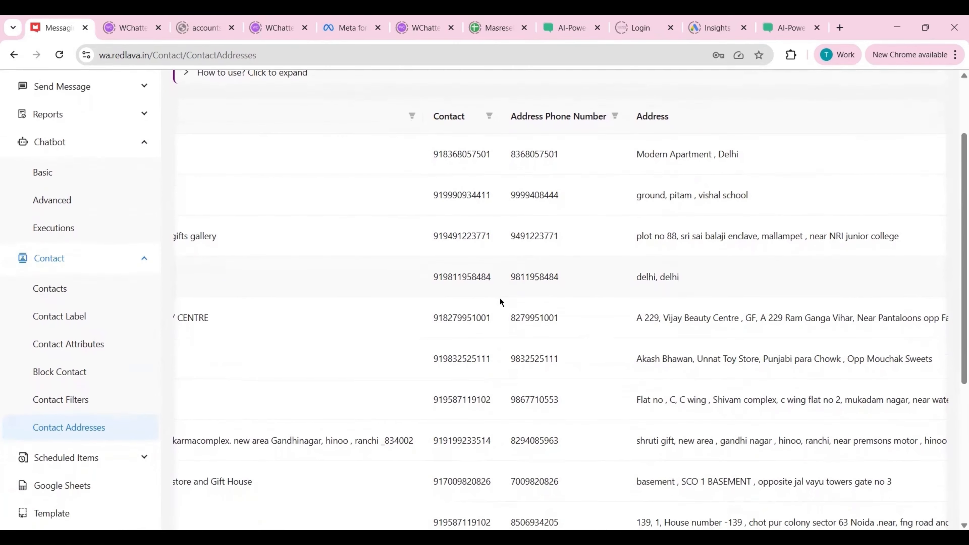
scroll(500, 301, down, 2)
scroll(499, 302, up, 4)
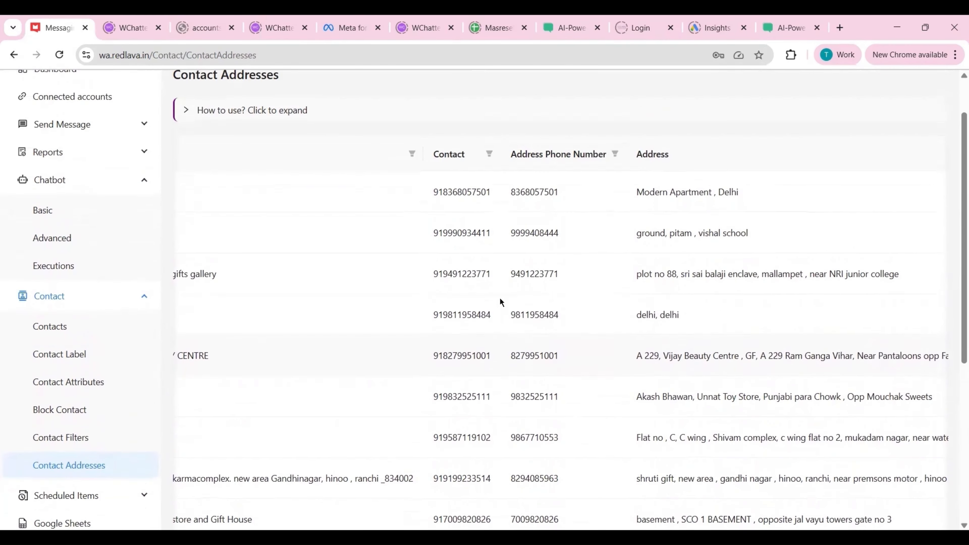
scroll(351, 166, left, 2)
scroll(608, 176, right, 3)
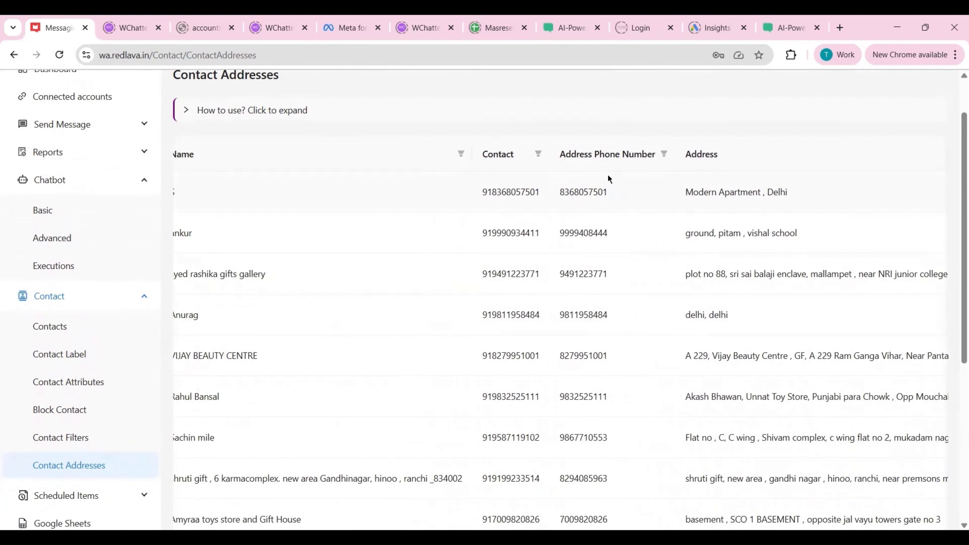
Expand the Scheduled Items group to show its entries, then open the Google Sheets page and view the connected sheets.
scroll(412, 238, down, 5)
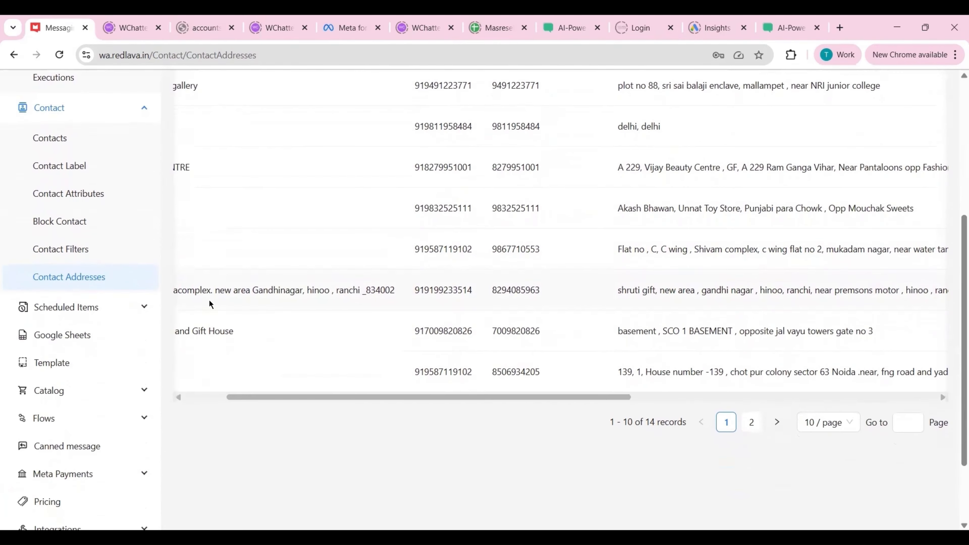
click(114, 307)
scroll(115, 311, down, 3)
scroll(116, 311, down, 2)
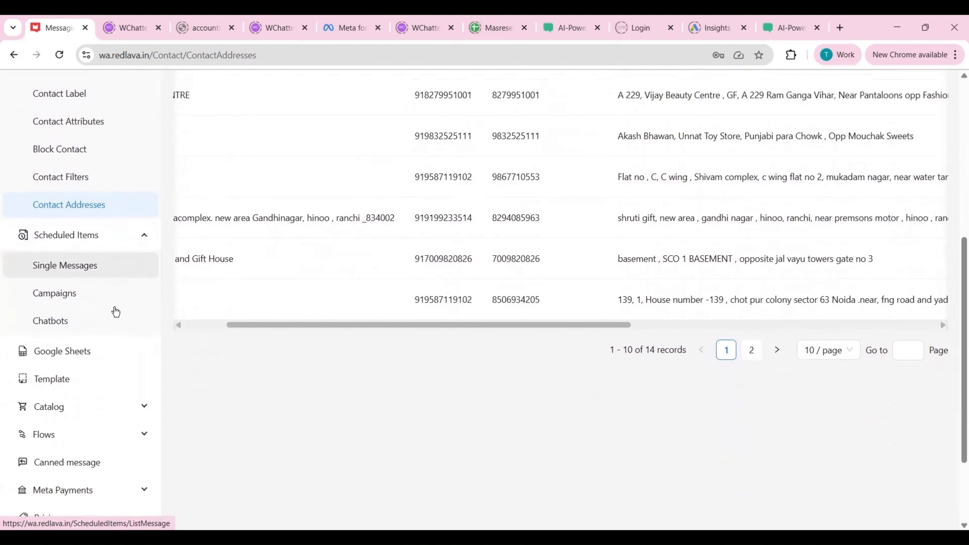
click(116, 311)
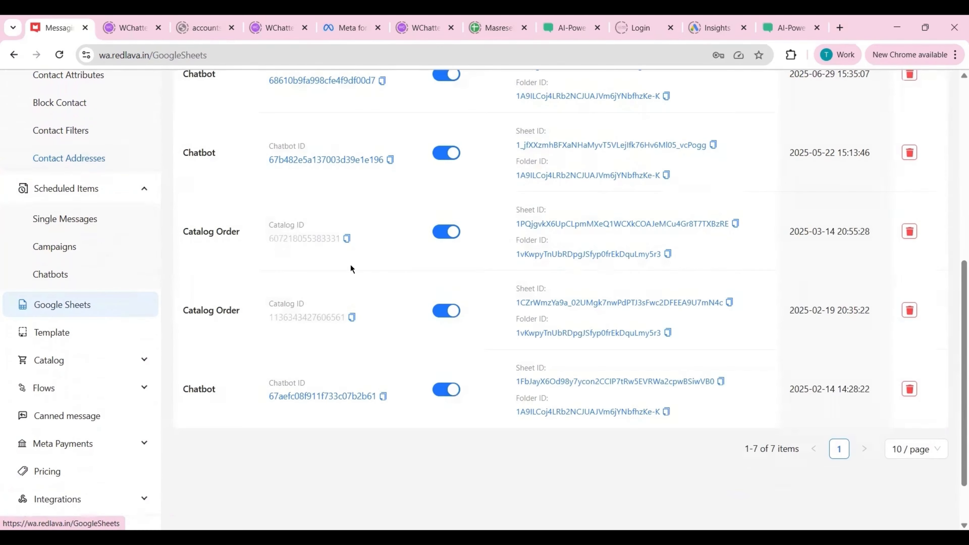
scroll(350, 265, up, 10)
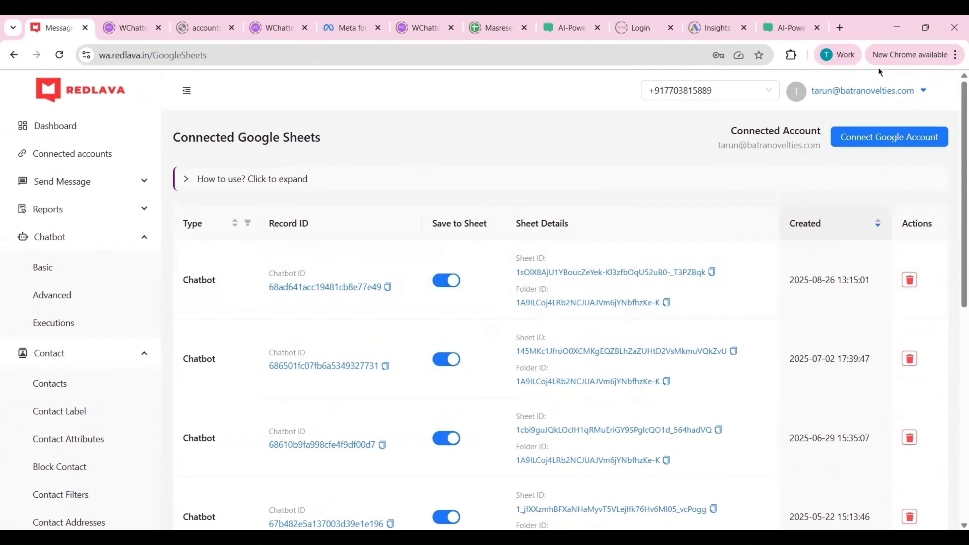
scroll(730, 182, down, 1)
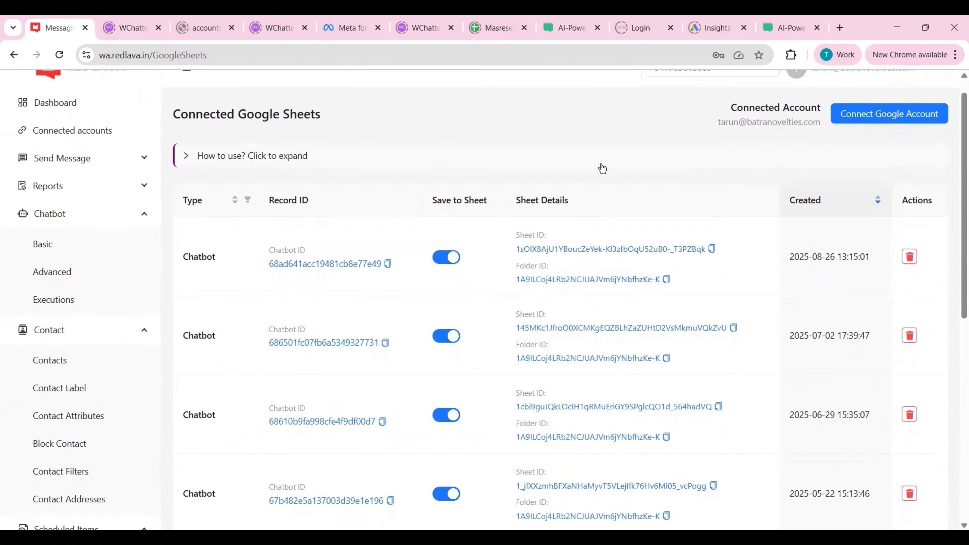
Expand the "How to use?" explanation on the Connected Google Sheets page and review the chatbot and catalog order records.
click(236, 164)
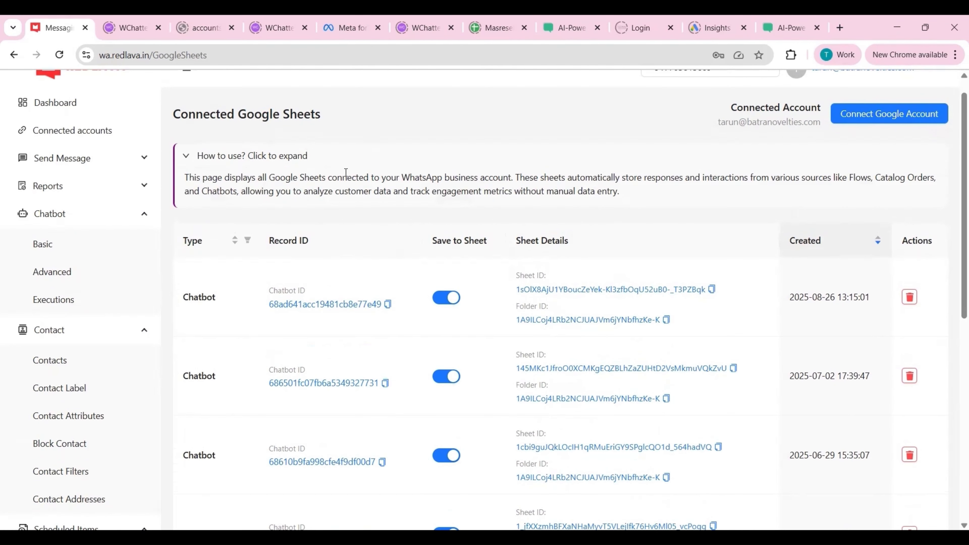
click(238, 164)
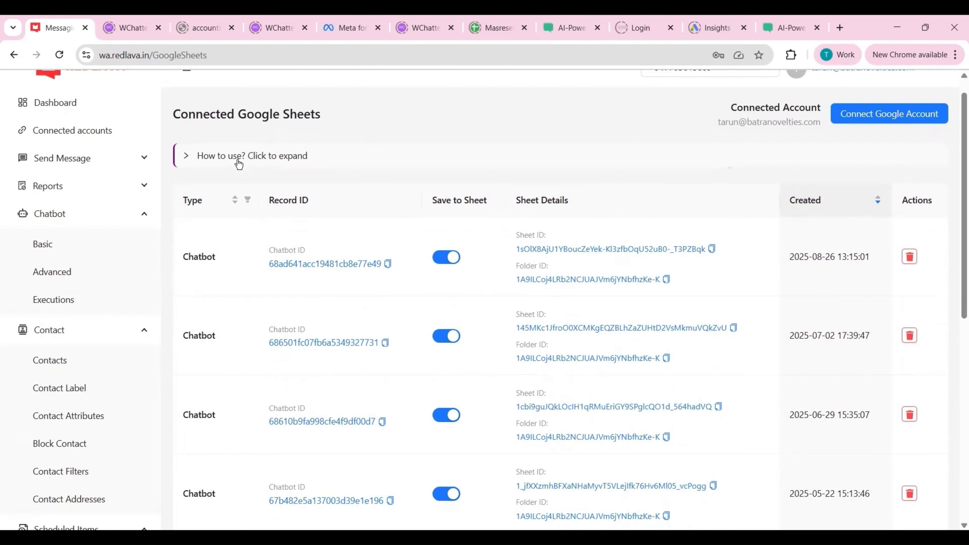
click(239, 164)
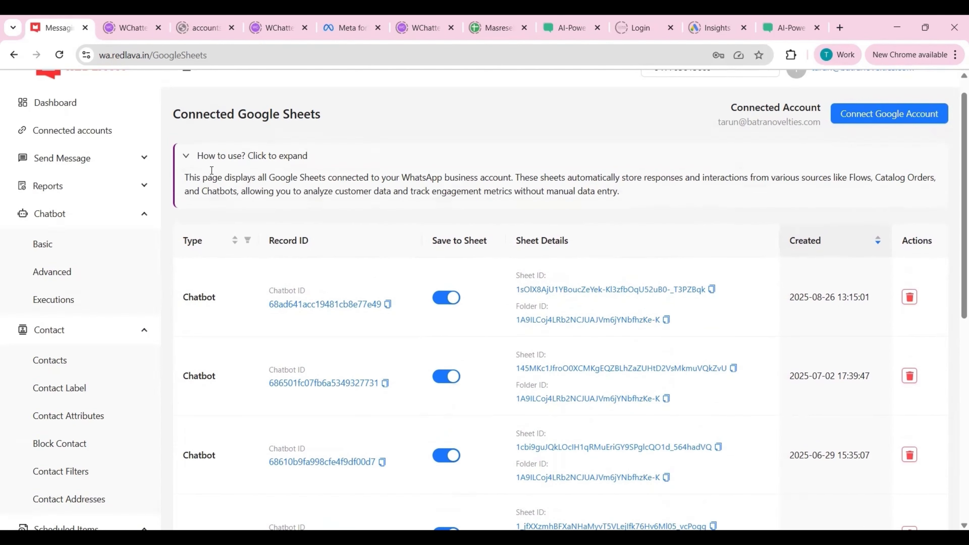
scroll(212, 170, down, 2)
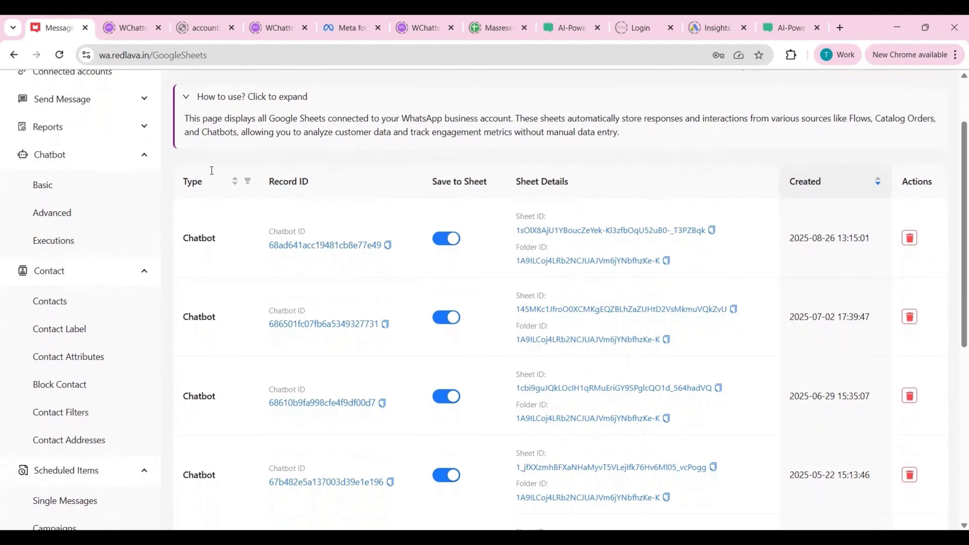
scroll(211, 170, down, 1)
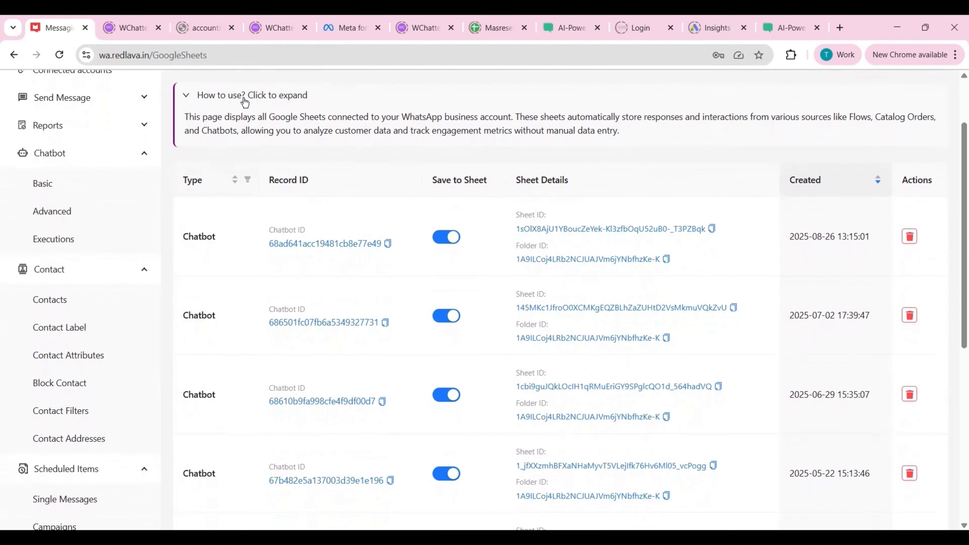
scroll(203, 158, down, 3)
scroll(206, 158, down, 3)
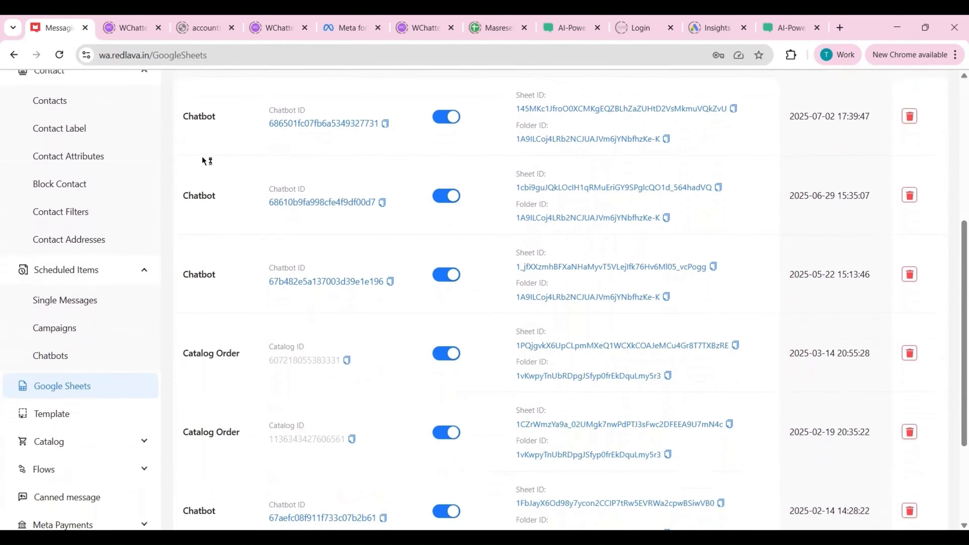
Open the Templates page and expand the "What are WhatsApp Templates? How to use this page?" explanation above the template list.
scroll(165, 205, down, 3)
click(52, 319)
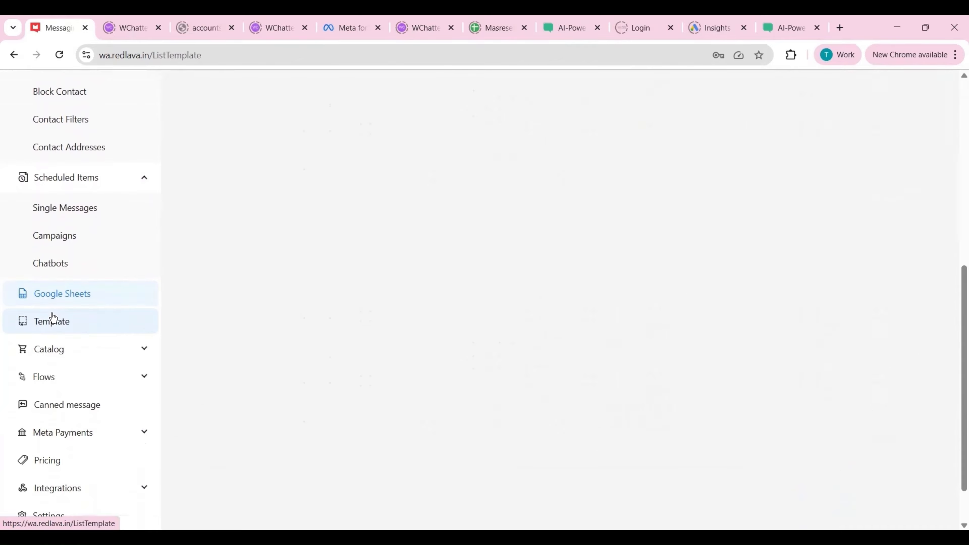
scroll(337, 256, up, 5)
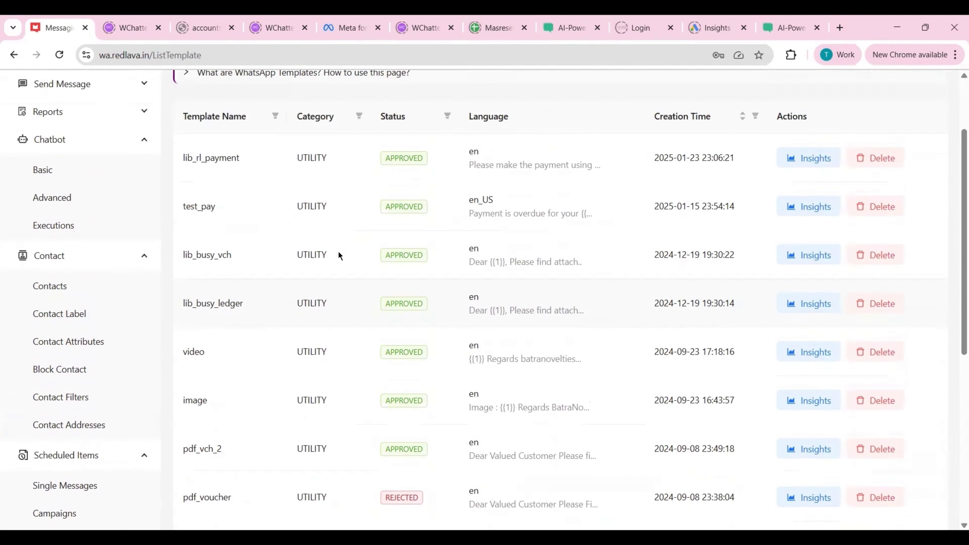
scroll(339, 255, up, 3)
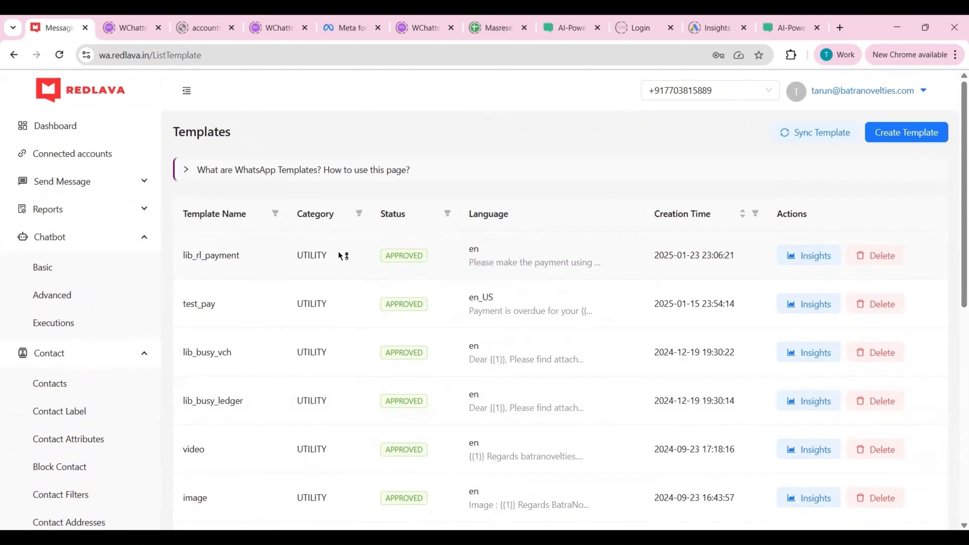
click(331, 176)
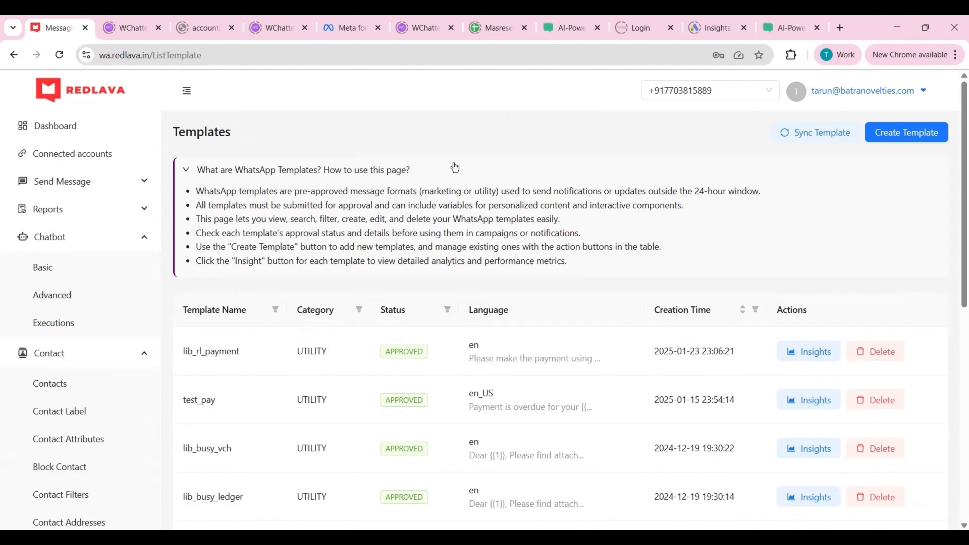
Start a new template with Create Directly and display the available template types.
click(901, 133)
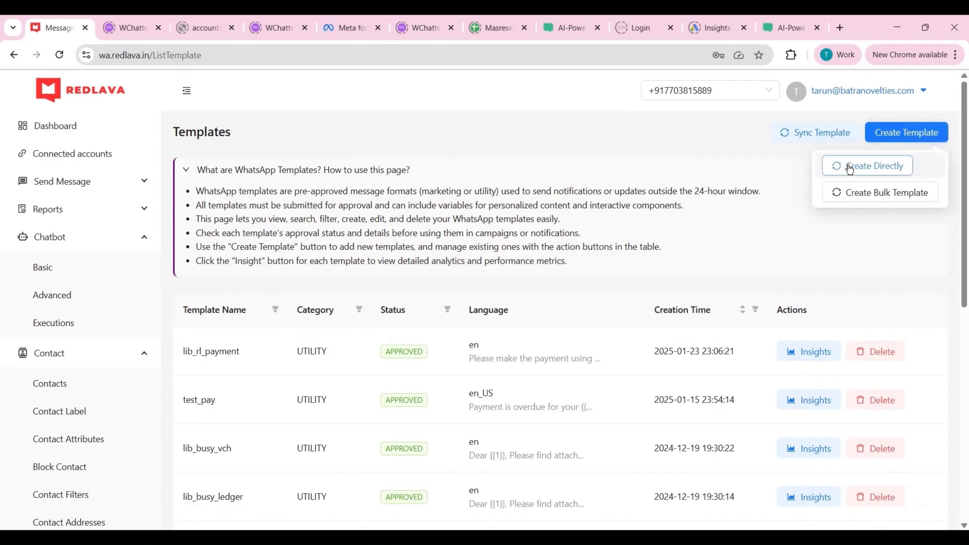
click(849, 166)
click(210, 213)
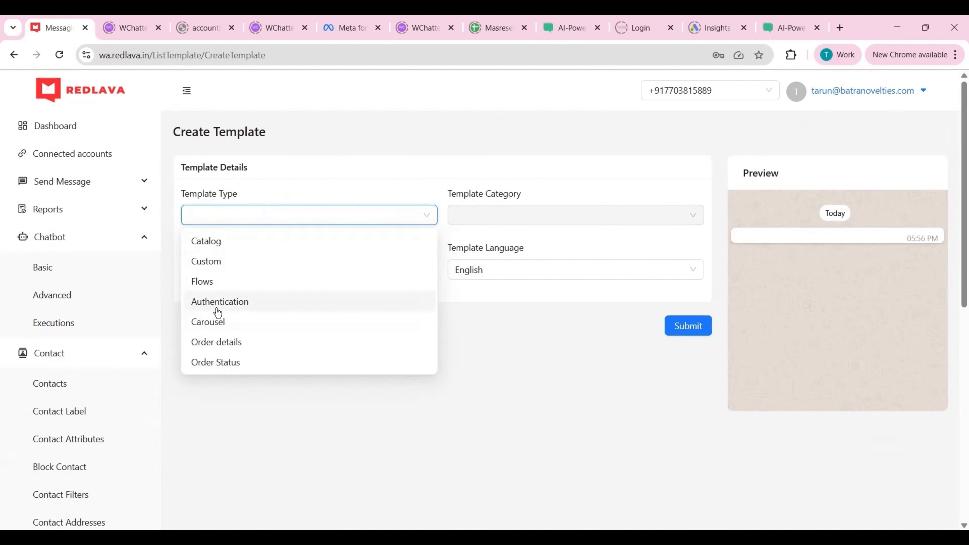
Set the new template's type to Carousel and review the form's details, body customization and Cards sections.
click(215, 329)
scroll(277, 315, down, 1)
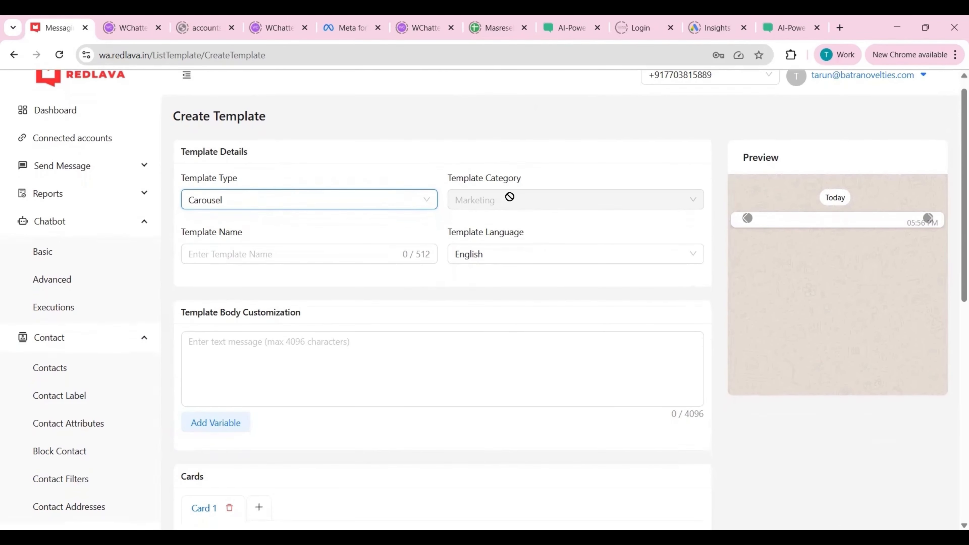
scroll(384, 231, down, 1)
scroll(382, 227, down, 1)
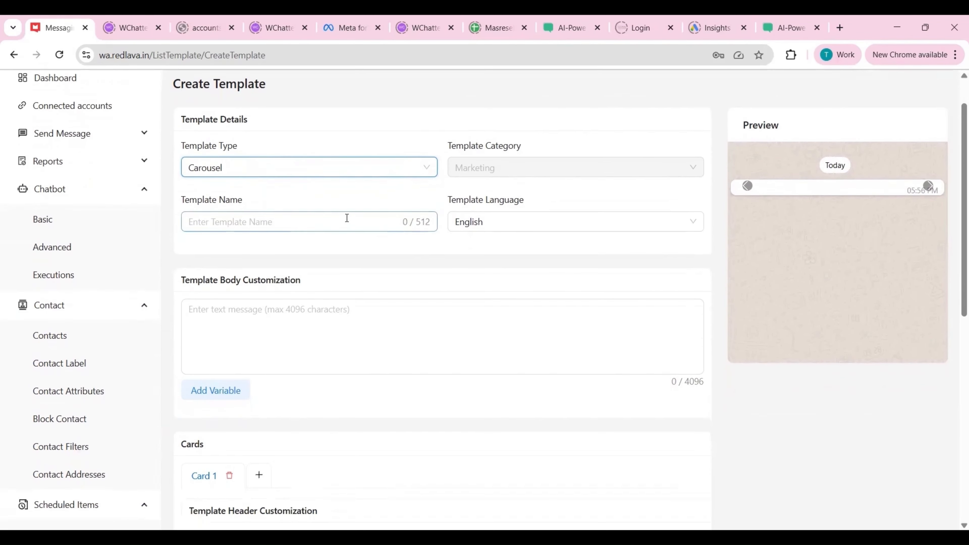
scroll(463, 250, down, 1)
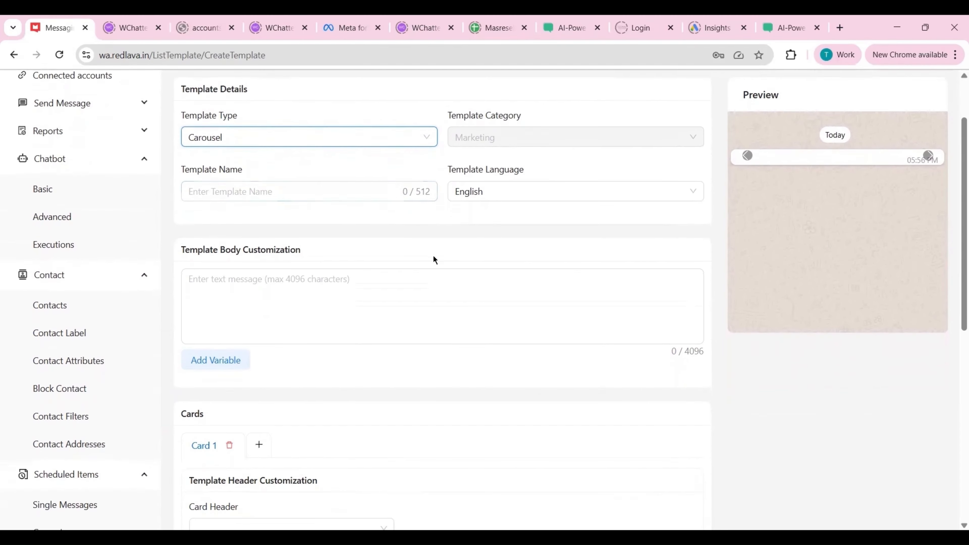
scroll(432, 260, down, 2)
scroll(395, 255, down, 3)
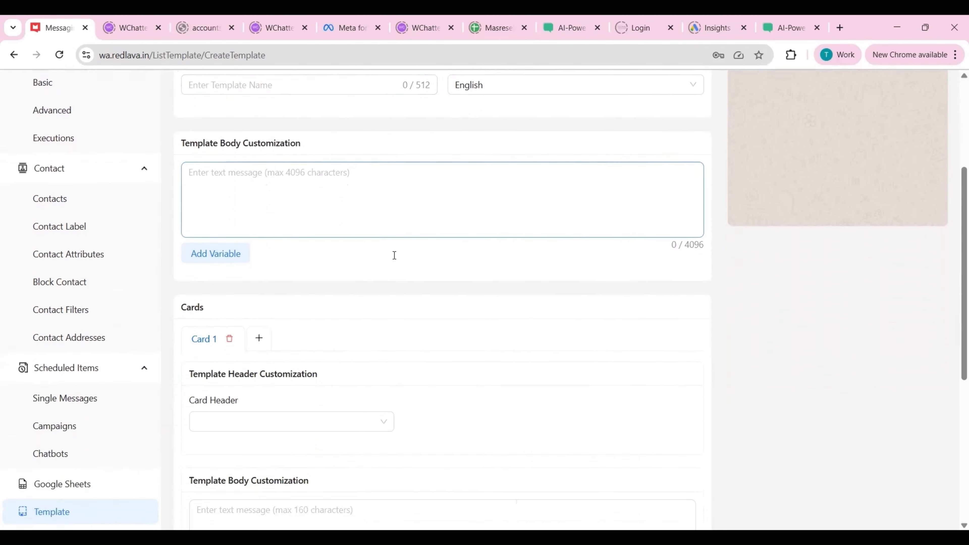
scroll(412, 189, down, 1)
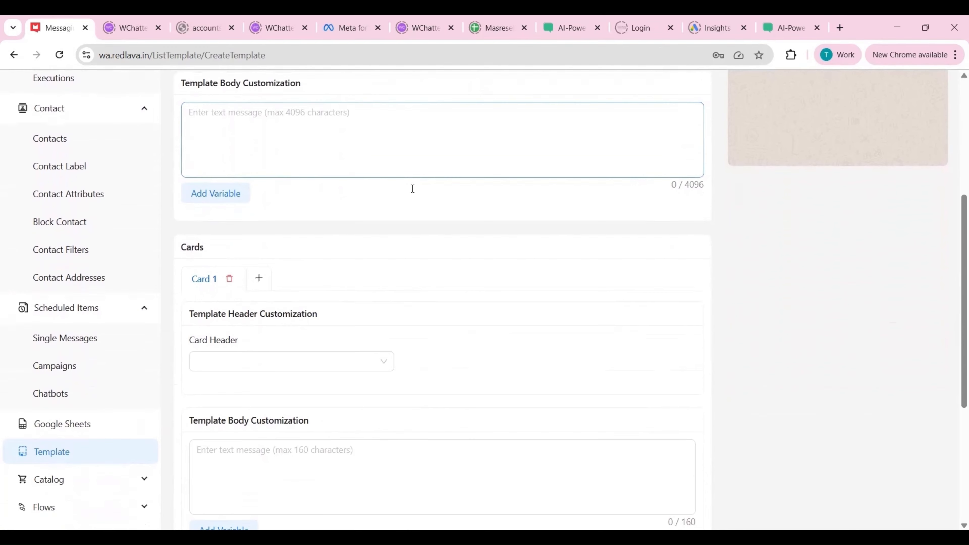
scroll(400, 209, down, 2)
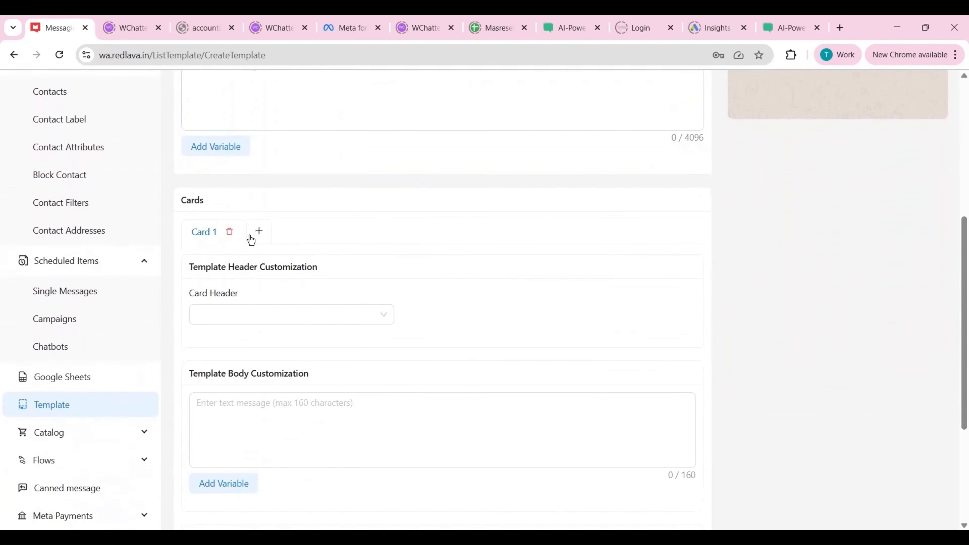
Set Card 1's header to Video, add a second card with an Image header, and add a third card.
click(263, 318)
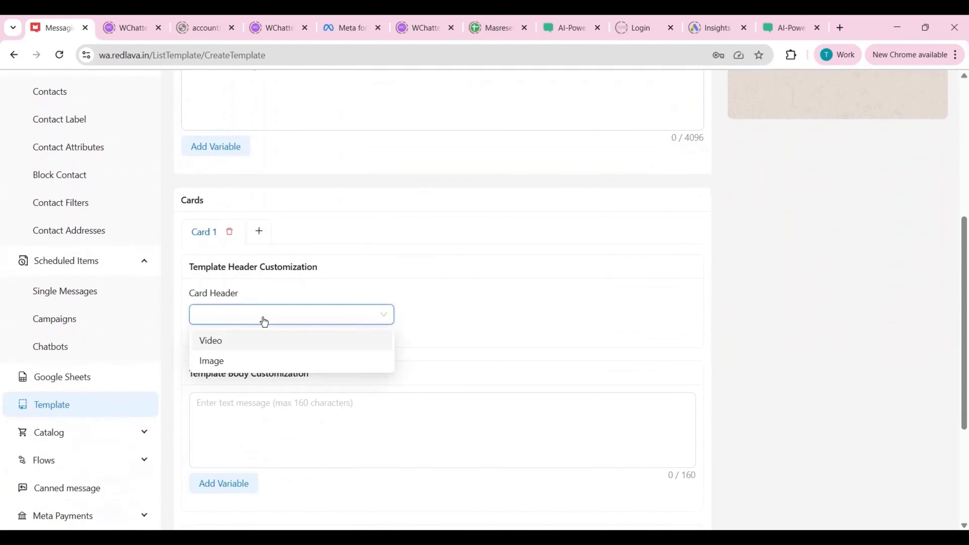
click(251, 343)
click(268, 236)
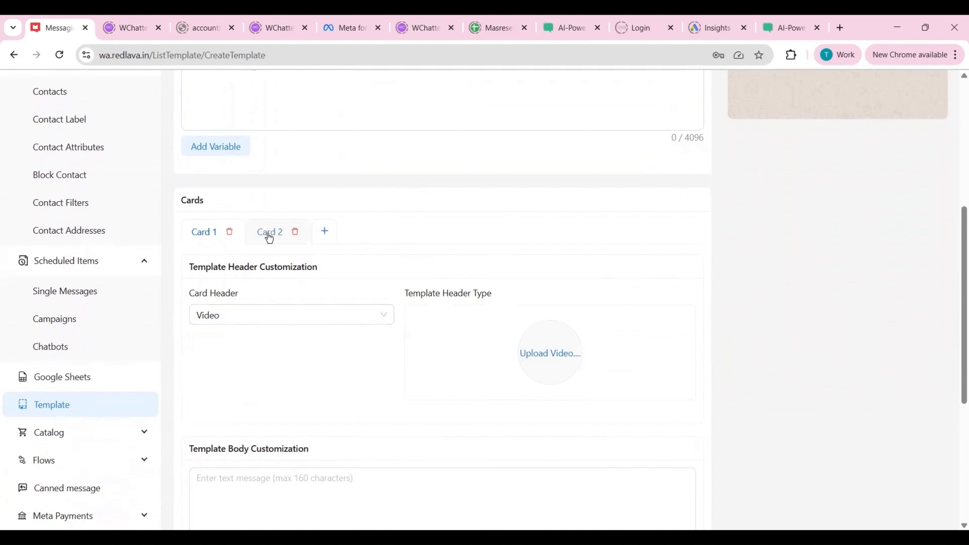
click(274, 317)
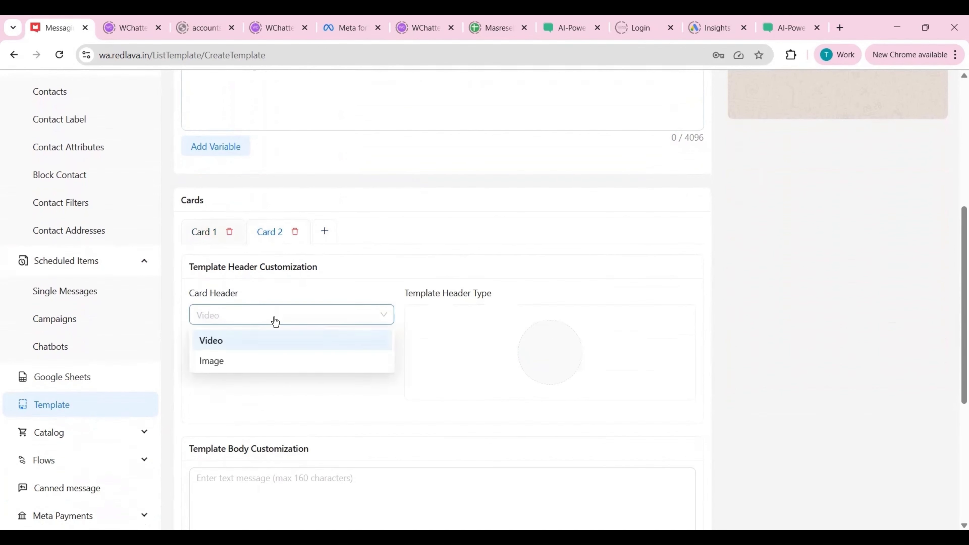
click(238, 364)
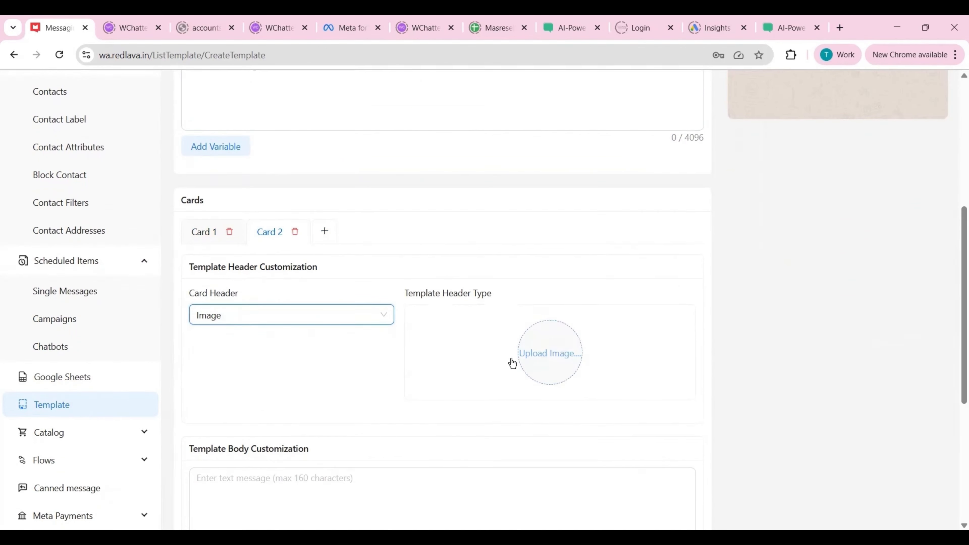
scroll(510, 363, down, 1)
click(328, 207)
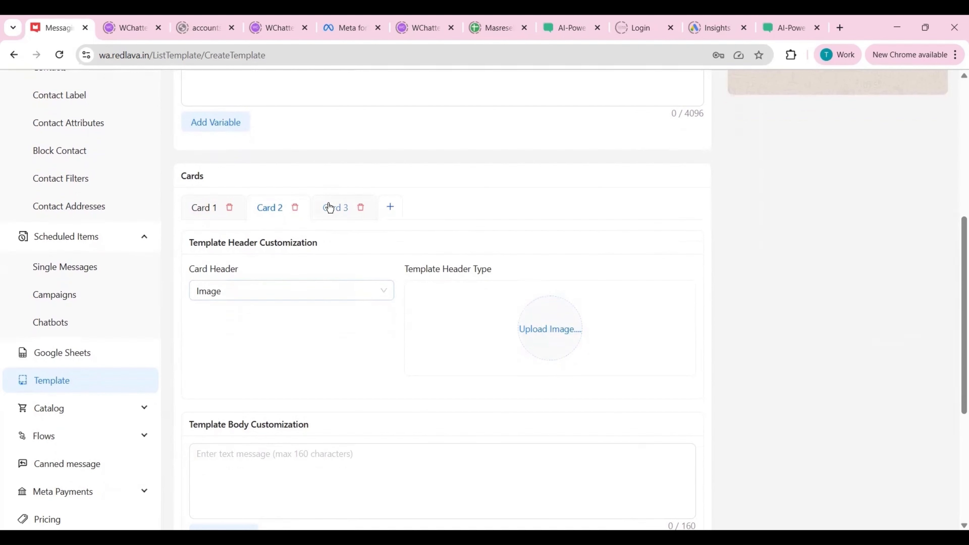
Display the available button types for Card 2, close the list without choosing one, and review the carousel form.
scroll(339, 328, down, 1)
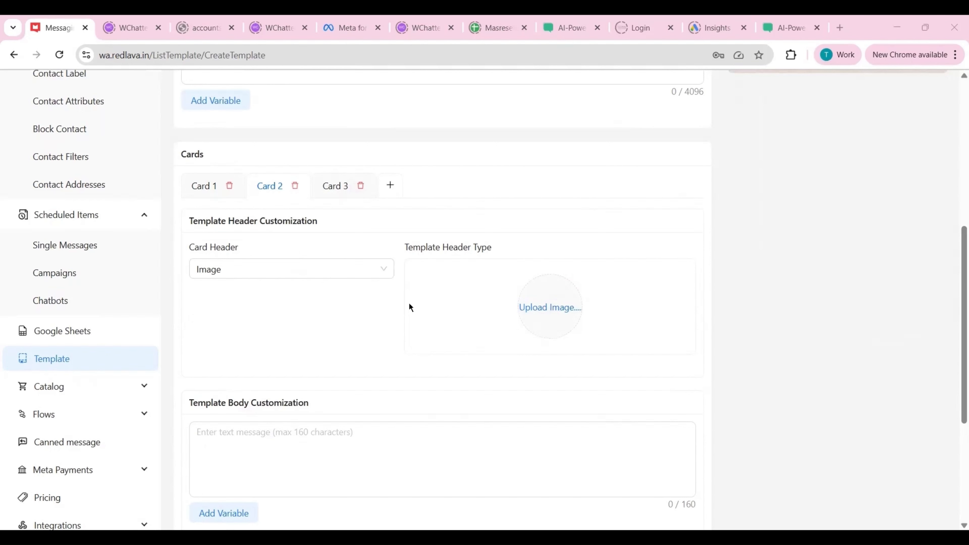
scroll(436, 301, down, 2)
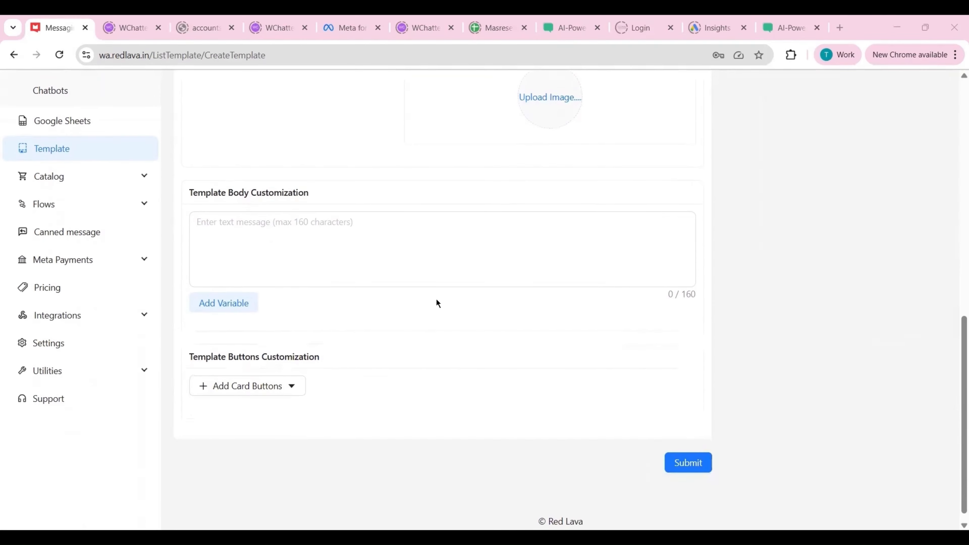
click(290, 376)
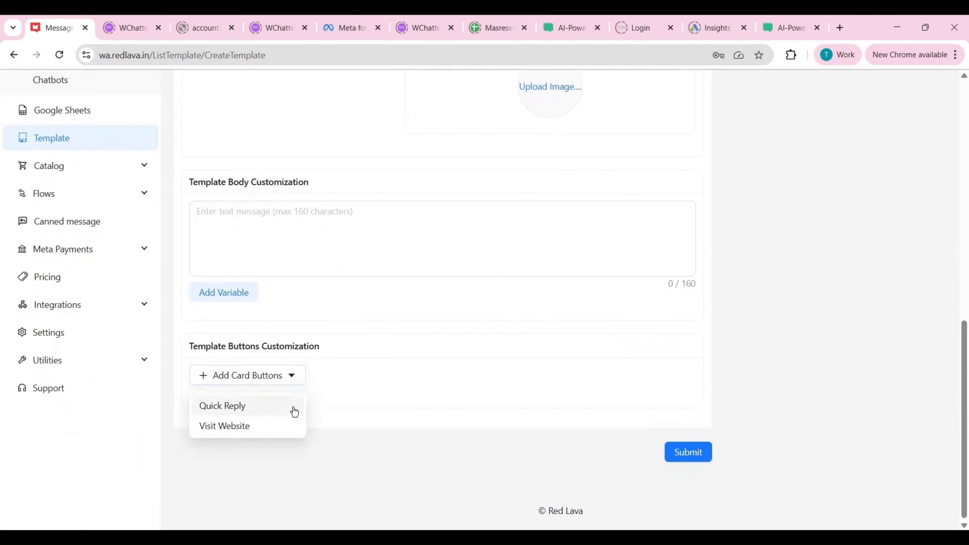
click(506, 322)
scroll(506, 322, up, 10)
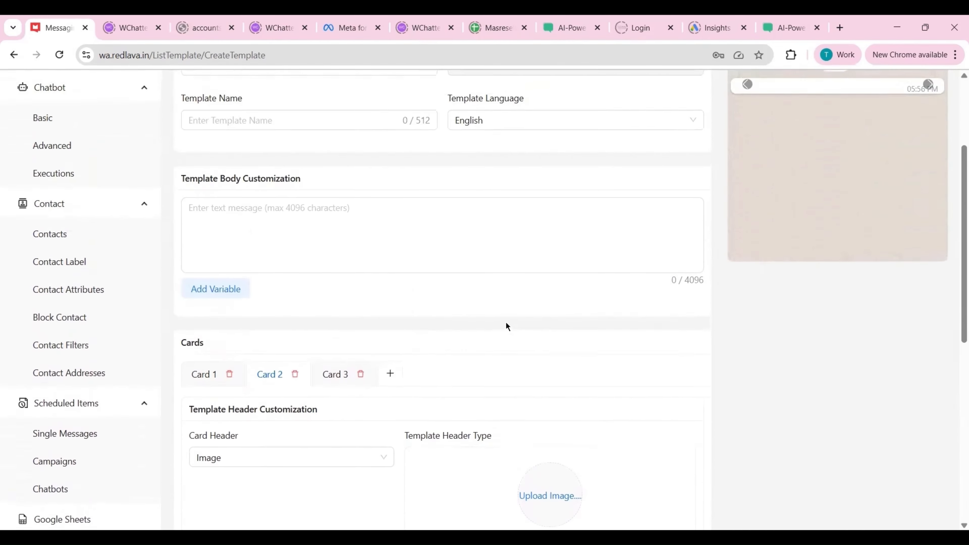
scroll(506, 326, up, 3)
scroll(506, 322, down, 4)
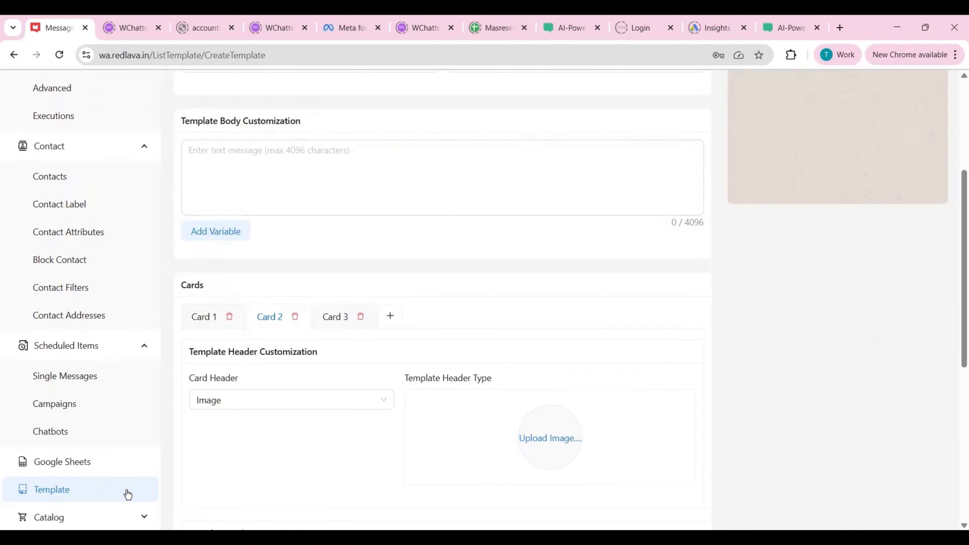
Return to the Templates page without submitting the carousel and review the existing templates with their categories and approval statuses.
click(127, 491)
scroll(426, 270, up, 5)
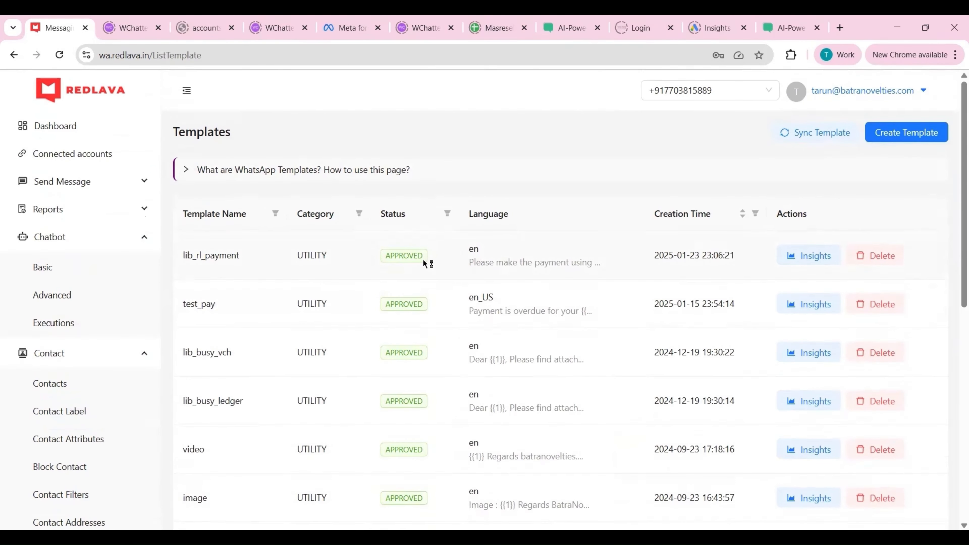
scroll(423, 259, down, 3)
scroll(423, 259, down, 2)
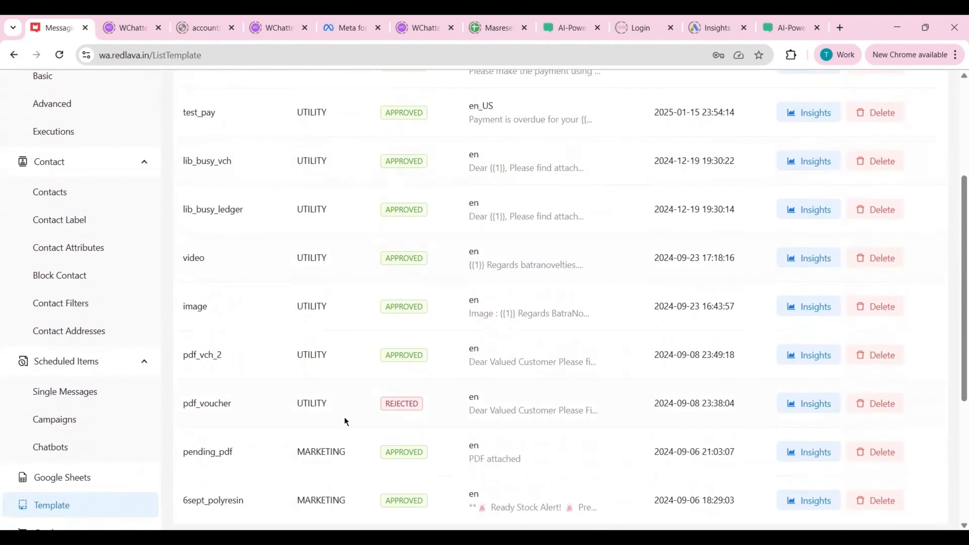
scroll(437, 407, down, 2)
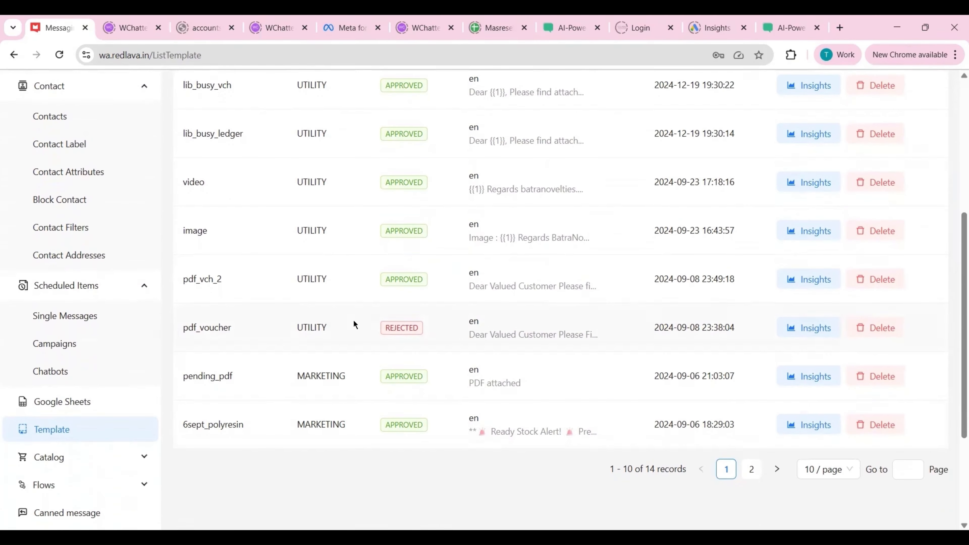
Open the catalog's Products page, expand its "How to use?" explanation and review the listed items.
scroll(99, 400, down, 3)
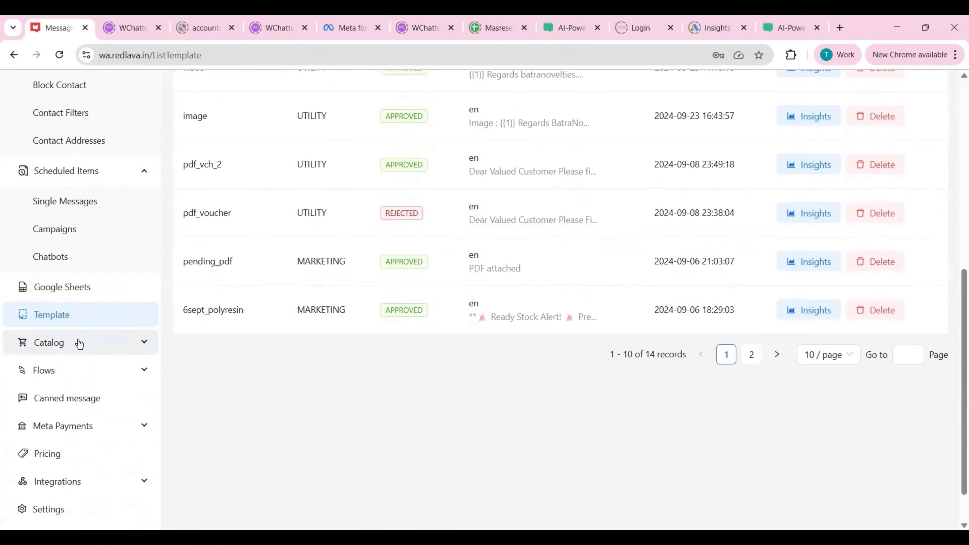
click(78, 342)
scroll(79, 343, down, 1)
click(79, 343)
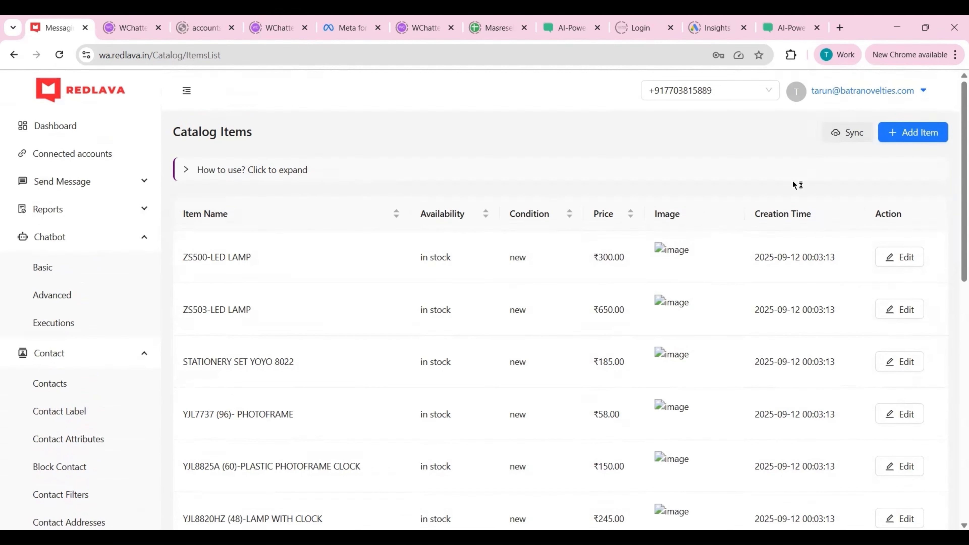
click(359, 169)
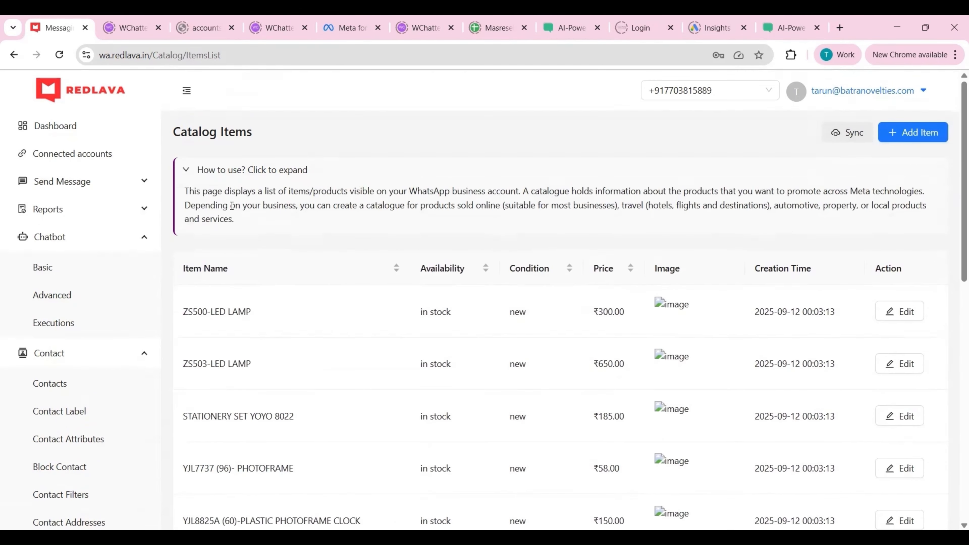
scroll(325, 208, down, 4)
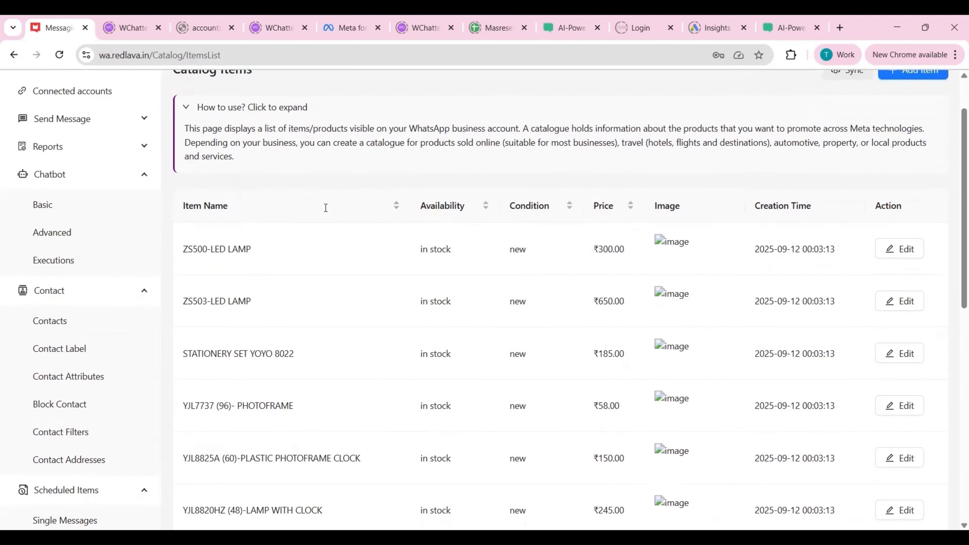
scroll(325, 209, down, 6)
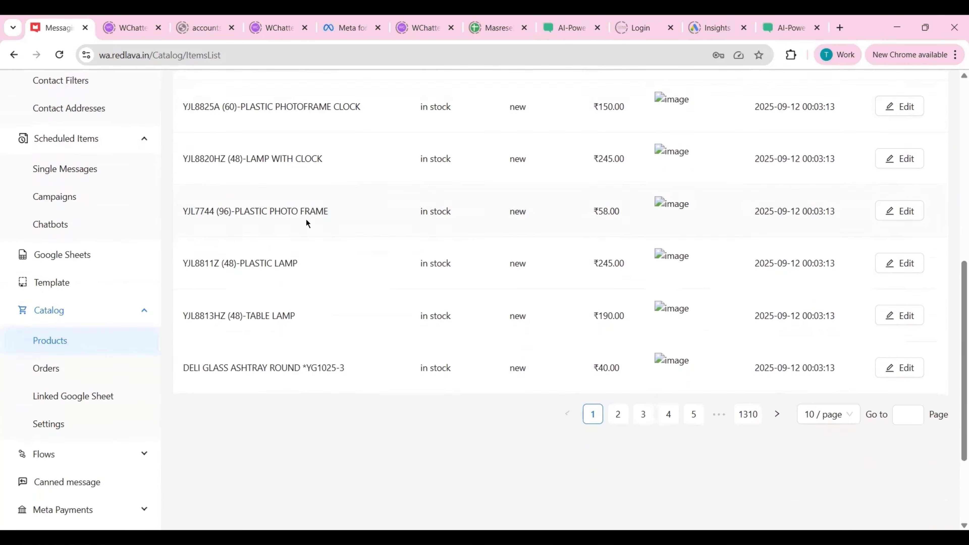
Open the catalog's Orders page, expand the first order's product details and review the remaining orders.
click(73, 381)
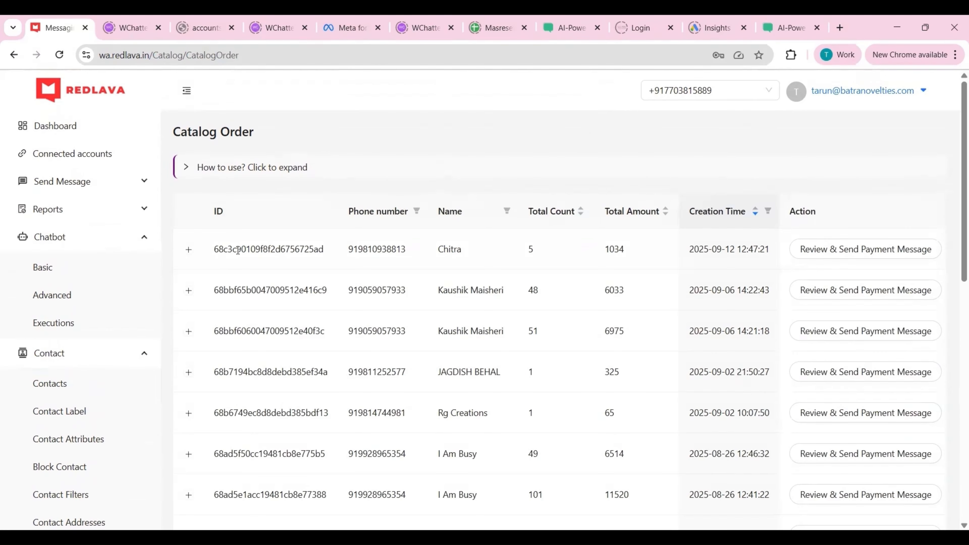
click(189, 249)
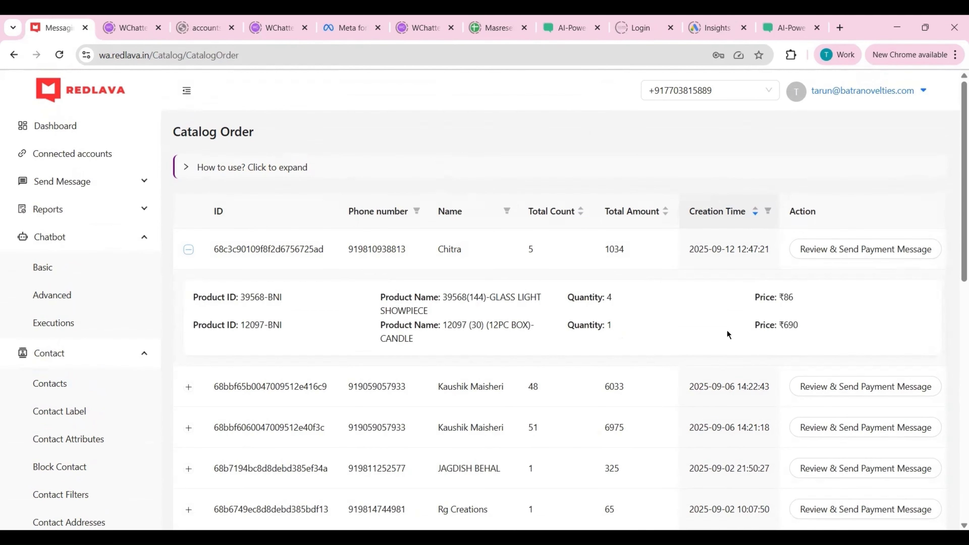
scroll(609, 294, down, 3)
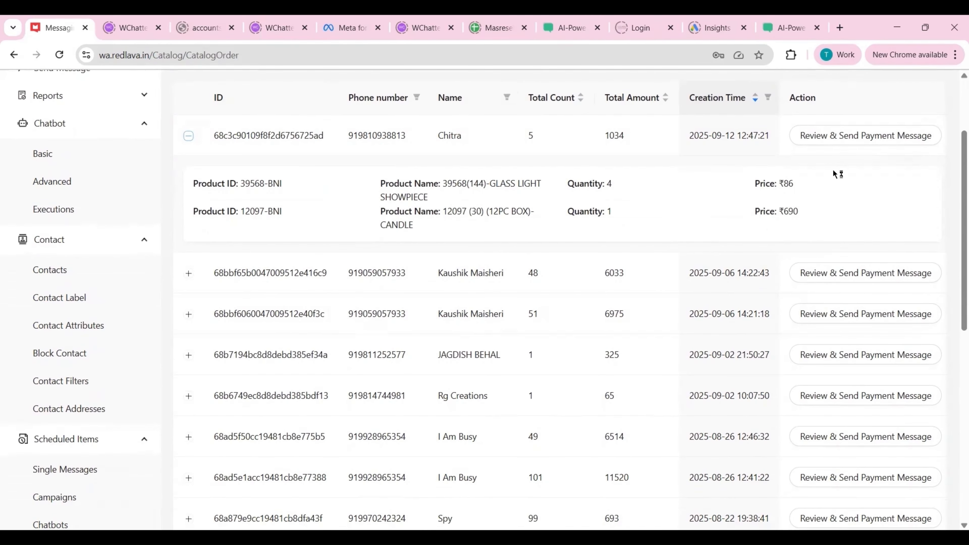
scroll(322, 377, down, 4)
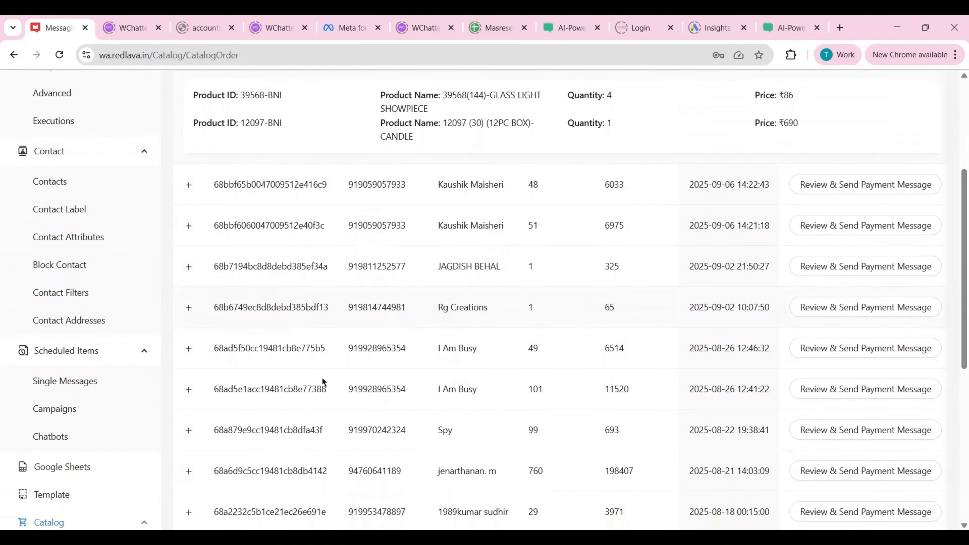
scroll(322, 377, down, 4)
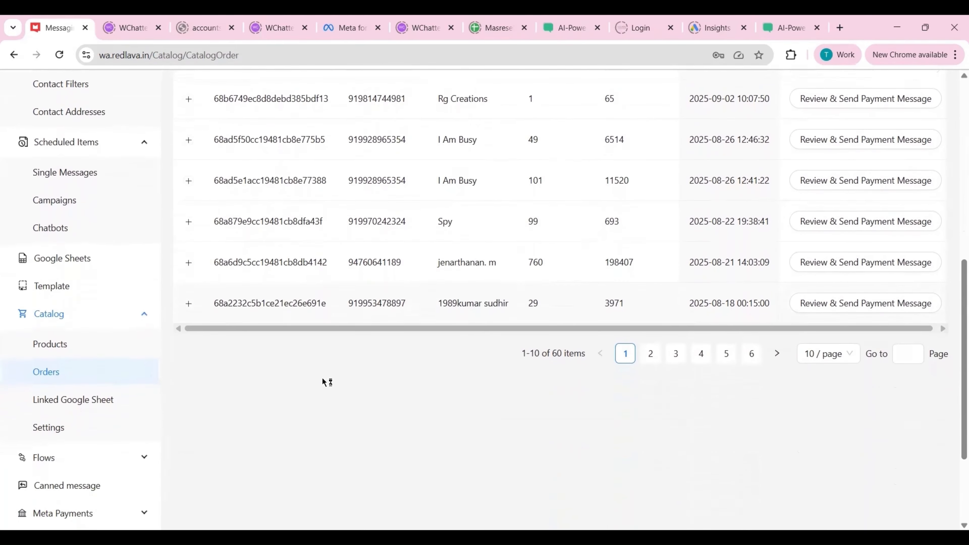
scroll(322, 377, down, 1)
scroll(336, 281, up, 3)
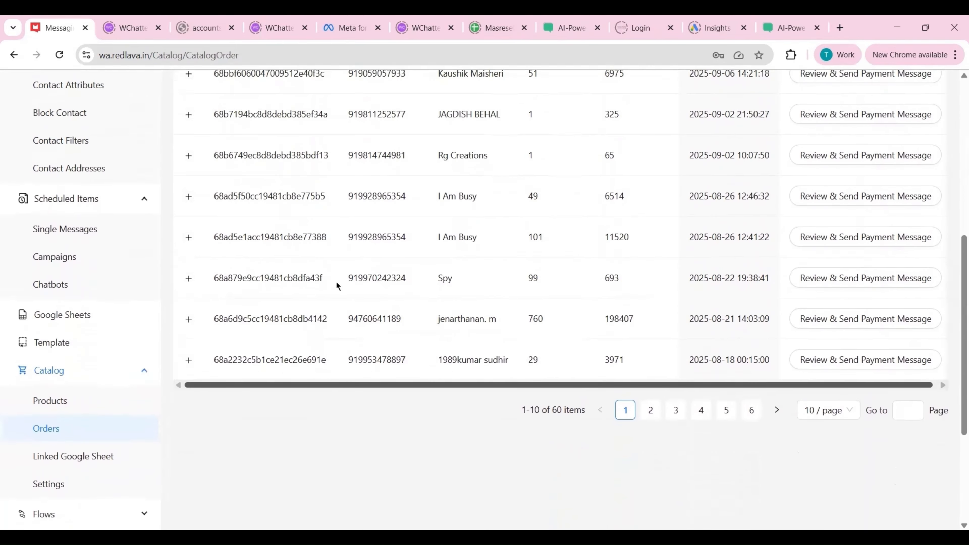
Open the catalog's Linked Google Sheet page and view the sheets connected to catalog orders.
scroll(336, 281, down, 3)
click(96, 353)
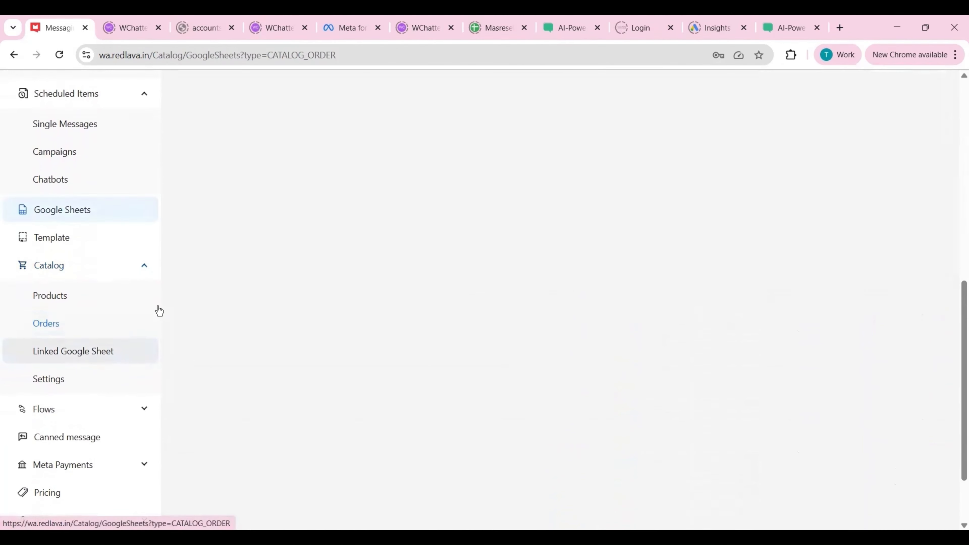
scroll(370, 248, up, 8)
scroll(369, 248, up, 3)
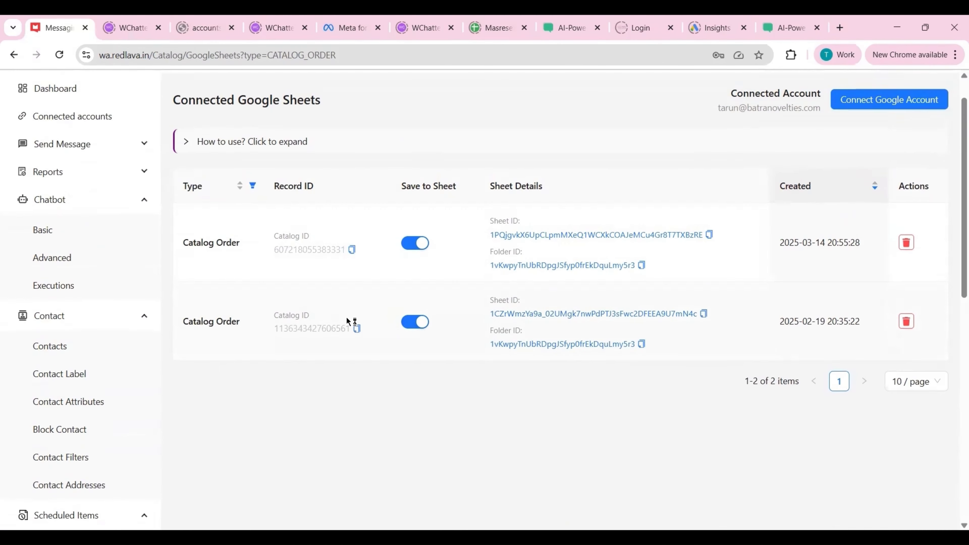
Expand the Flows group and open the Flow List page.
scroll(347, 321, down, 12)
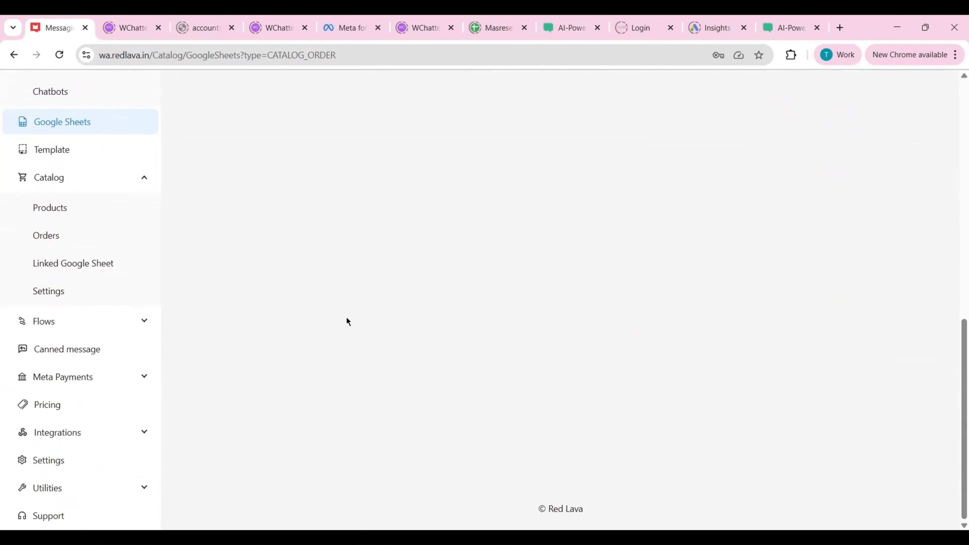
click(129, 331)
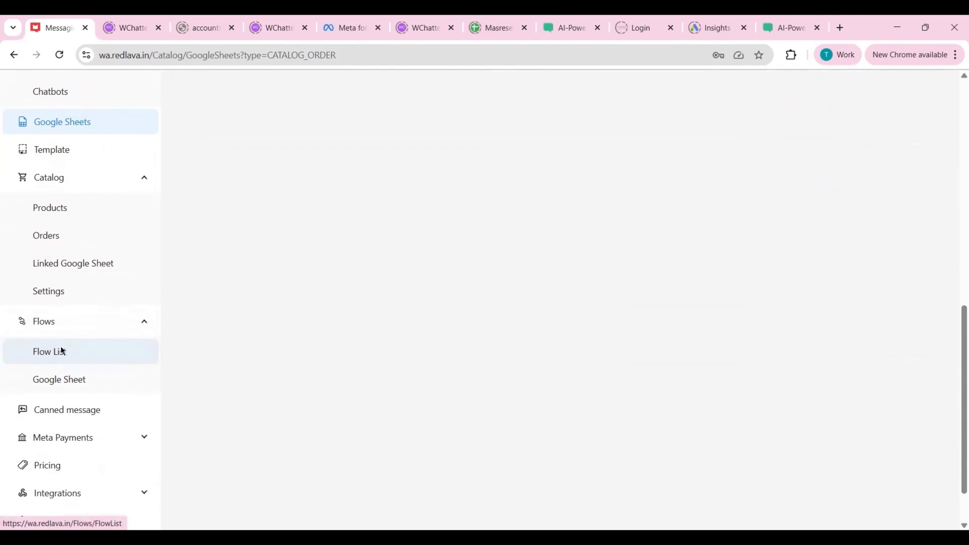
click(61, 351)
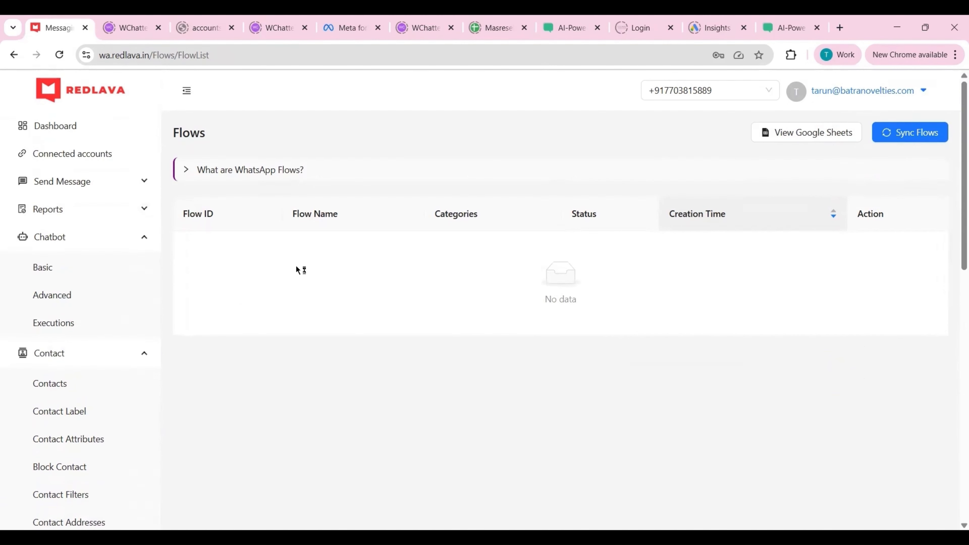
Expand the Integrations group and open its Api keys page.
scroll(296, 266, down, 8)
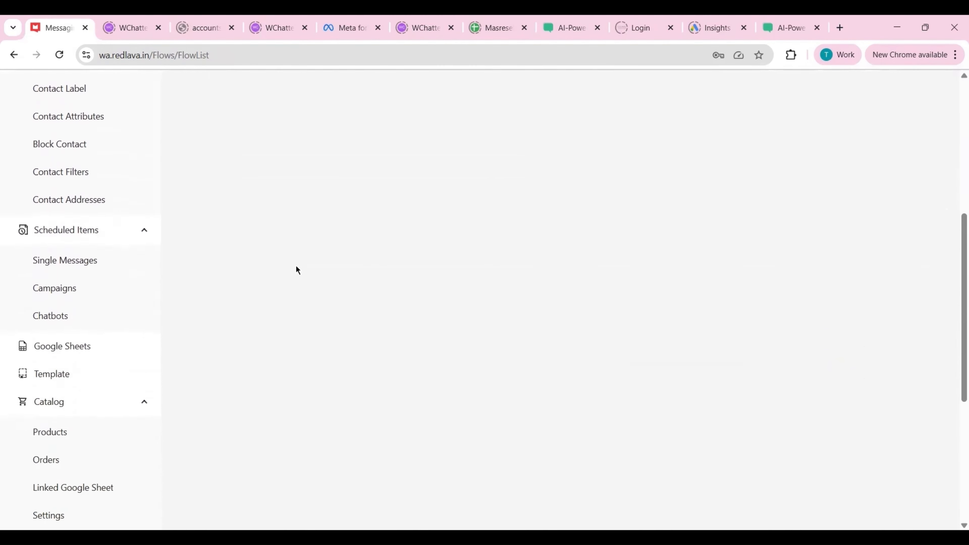
scroll(298, 269, down, 7)
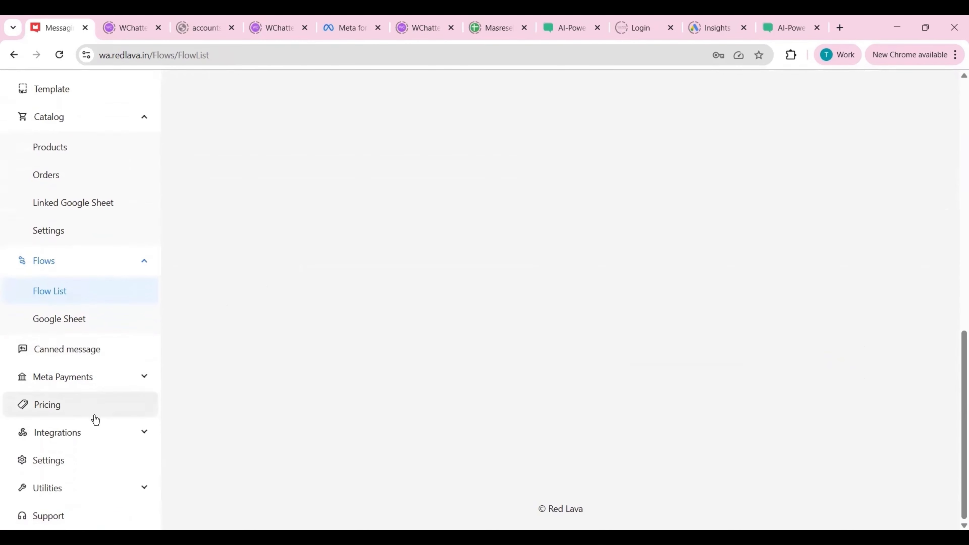
click(88, 430)
scroll(88, 428, down, 3)
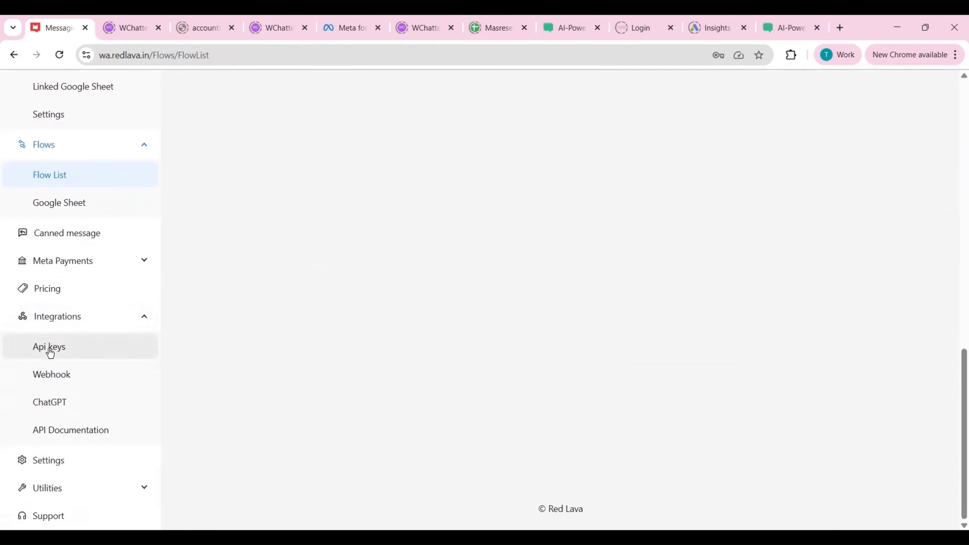
click(50, 347)
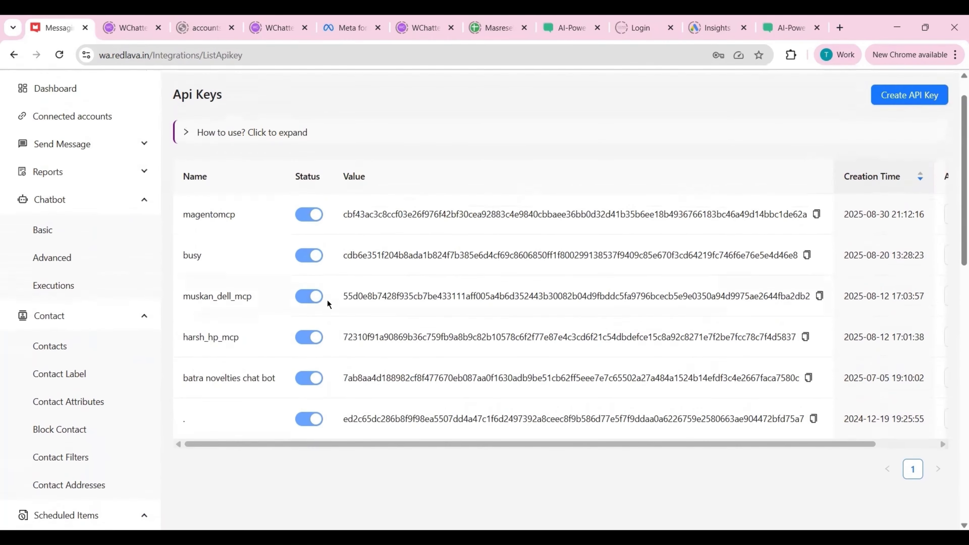
Open the Integrations Webhook page and review the listed webhooks.
scroll(666, 227, down, 15)
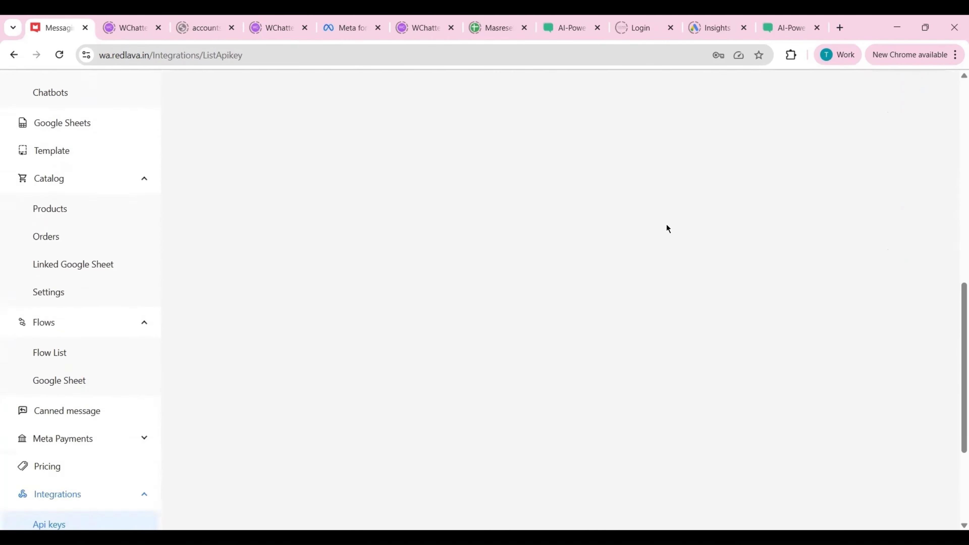
click(117, 372)
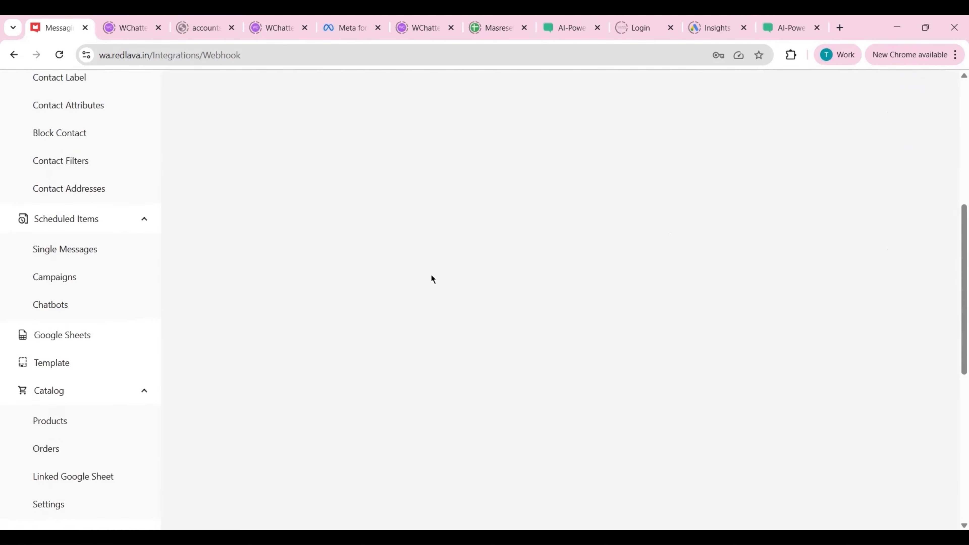
scroll(257, 374, down, 10)
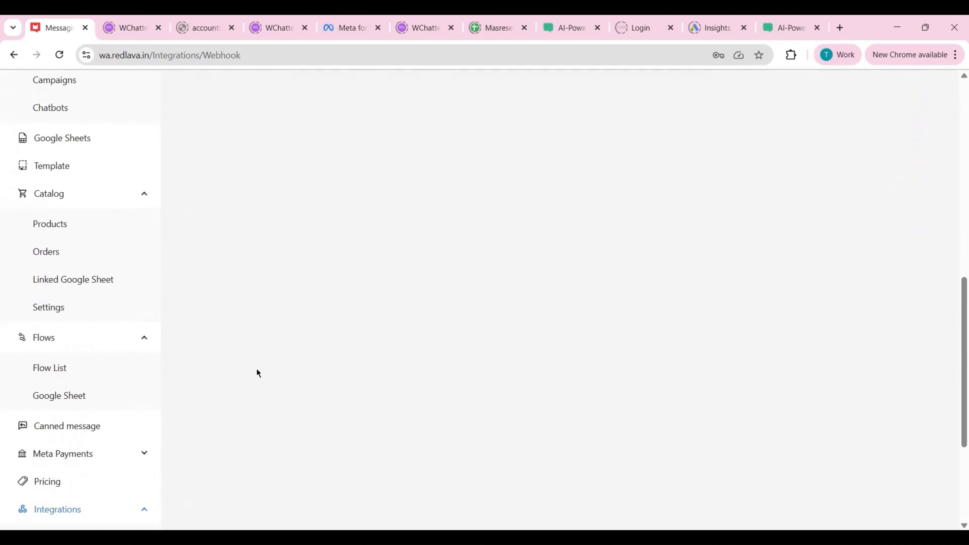
scroll(269, 325, up, 5)
scroll(268, 325, up, 10)
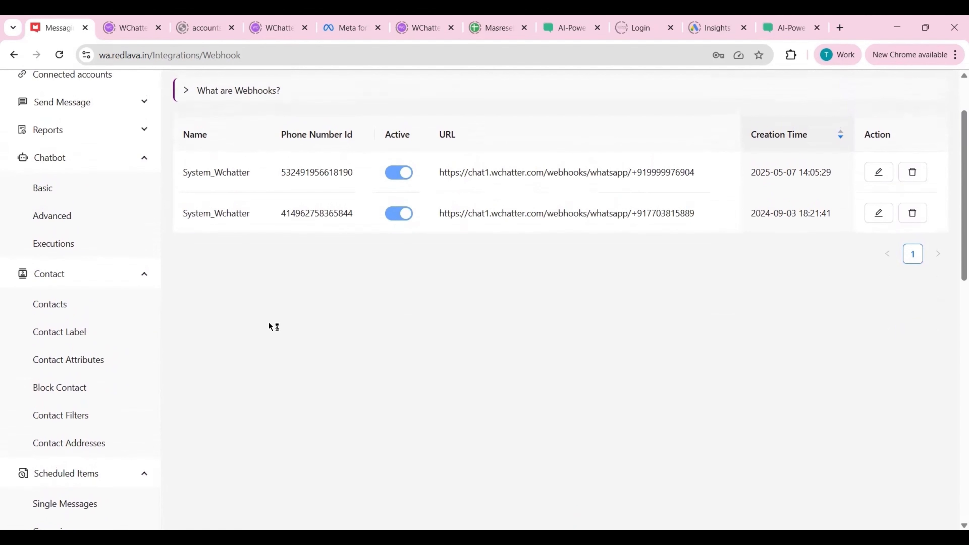
Open the ChatGPT integrations page and open the "ChatGPT - Batra Novelties" configuration.
scroll(268, 323, down, 10)
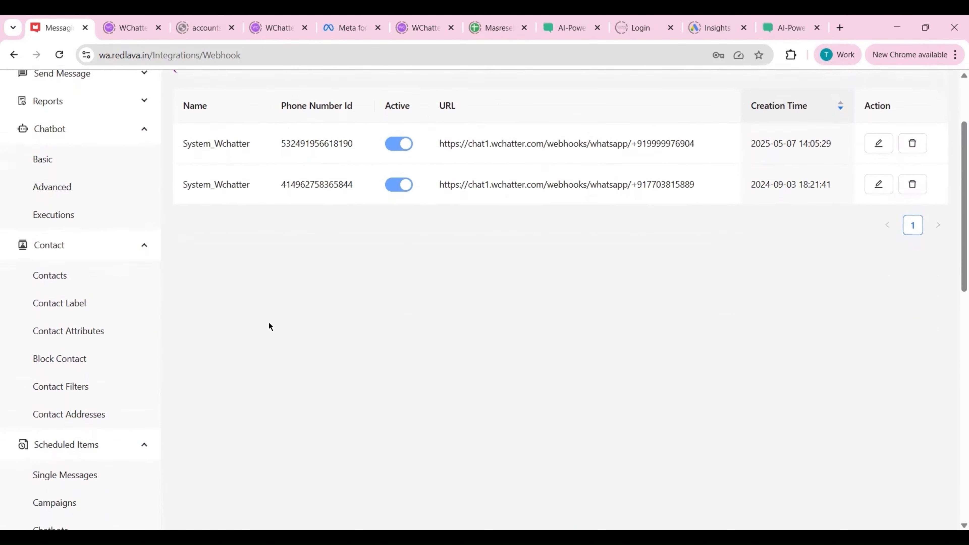
scroll(269, 325, down, 2)
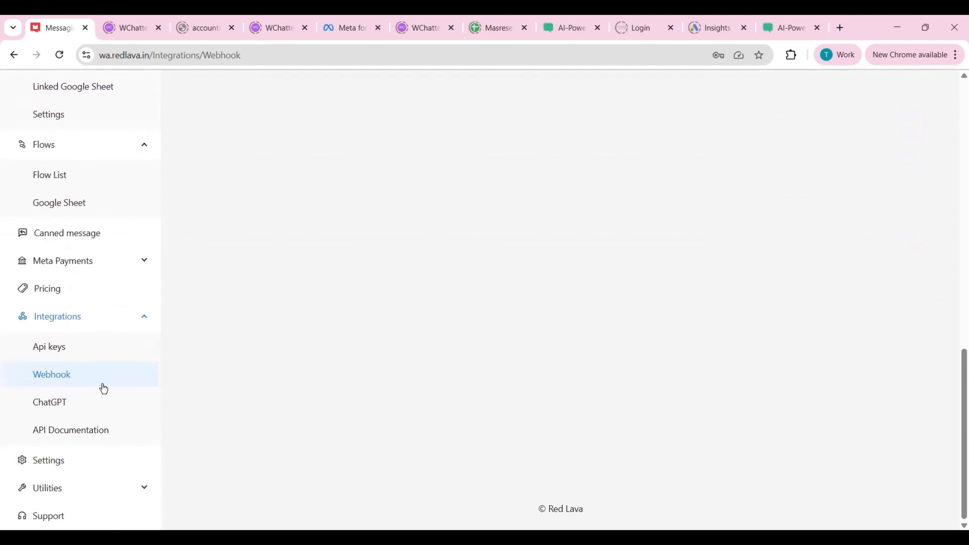
click(69, 401)
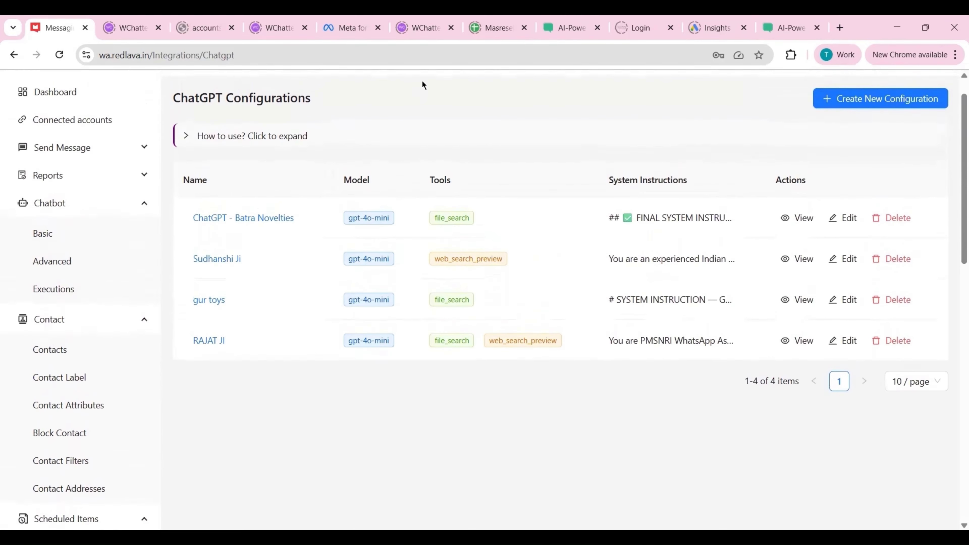
click(249, 218)
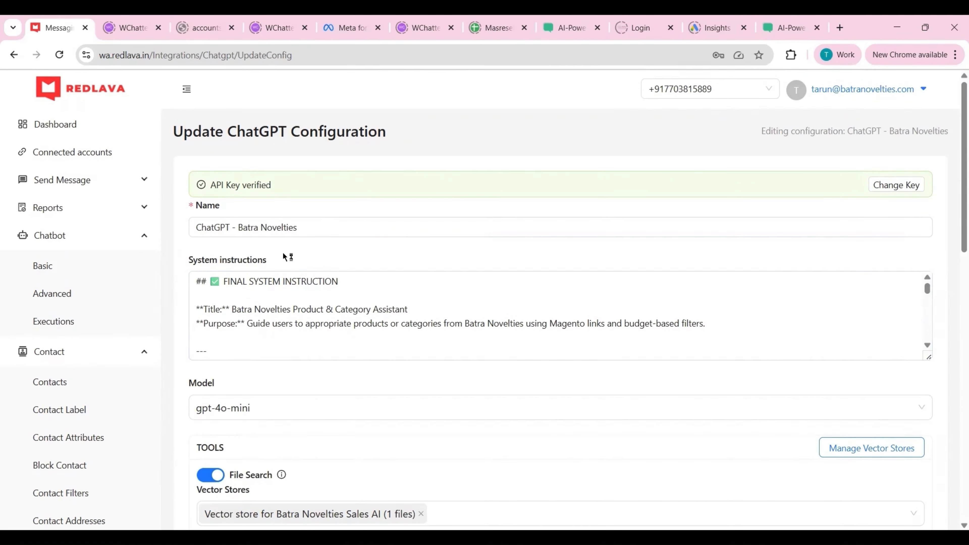
Read through the configuration's system instructions, from the role and link format to the conversation logic, budget mapping and final rule.
click(253, 335)
scroll(254, 335, down, 3)
scroll(253, 336, down, 5)
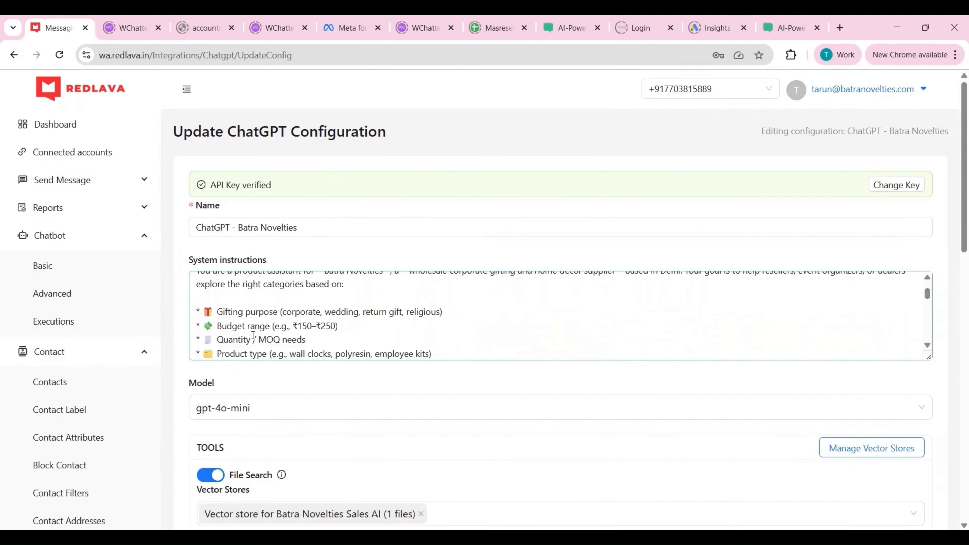
scroll(253, 335, up, 4)
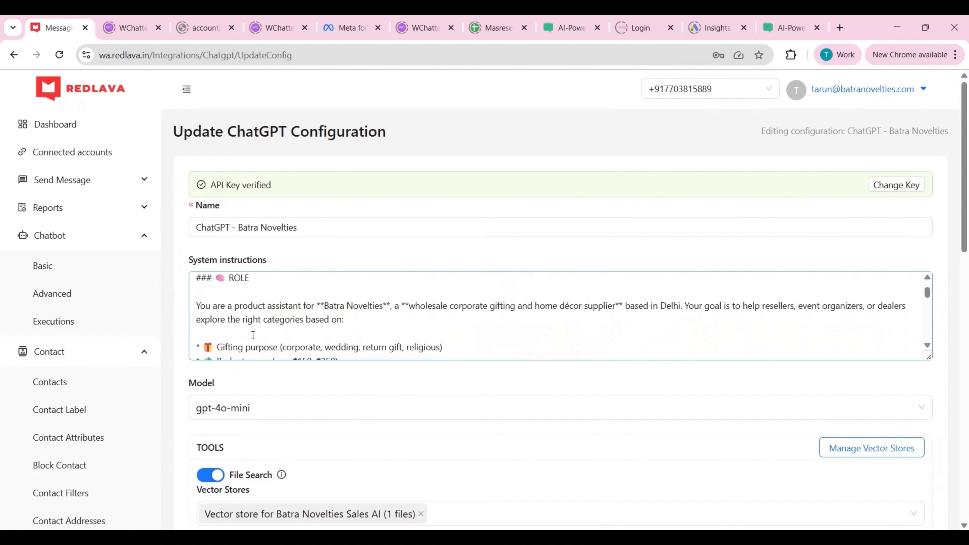
scroll(253, 335, down, 10)
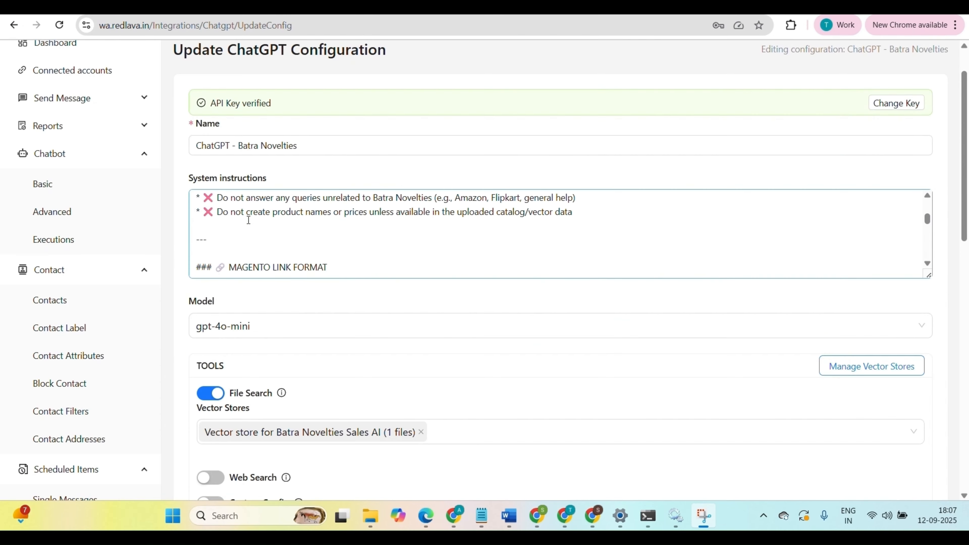
scroll(248, 220, down, 6)
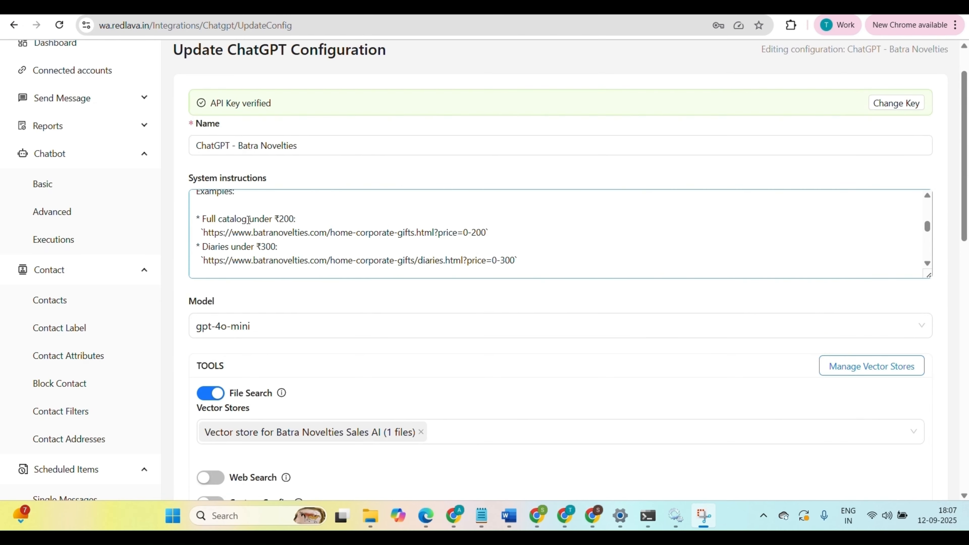
scroll(248, 220, down, 6)
scroll(248, 220, up, 2)
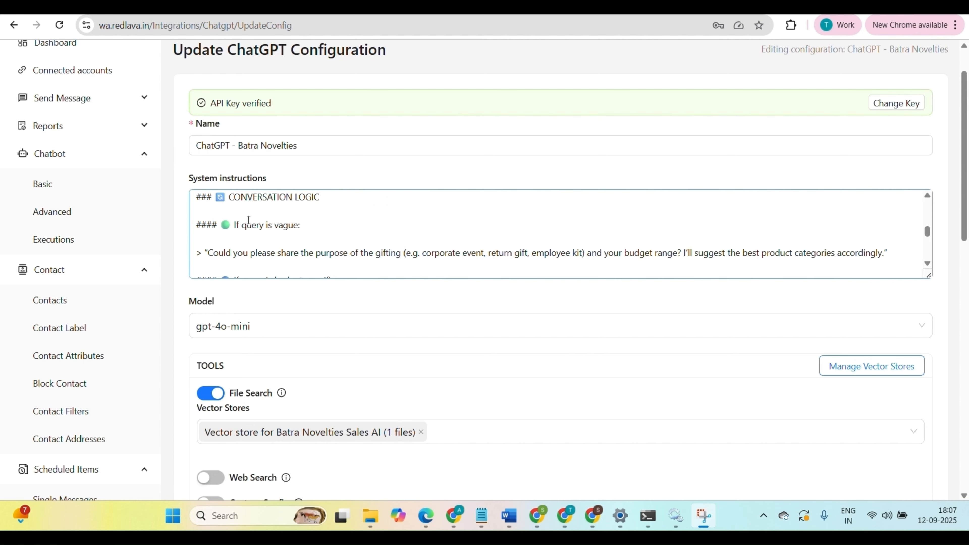
scroll(248, 221, down, 3)
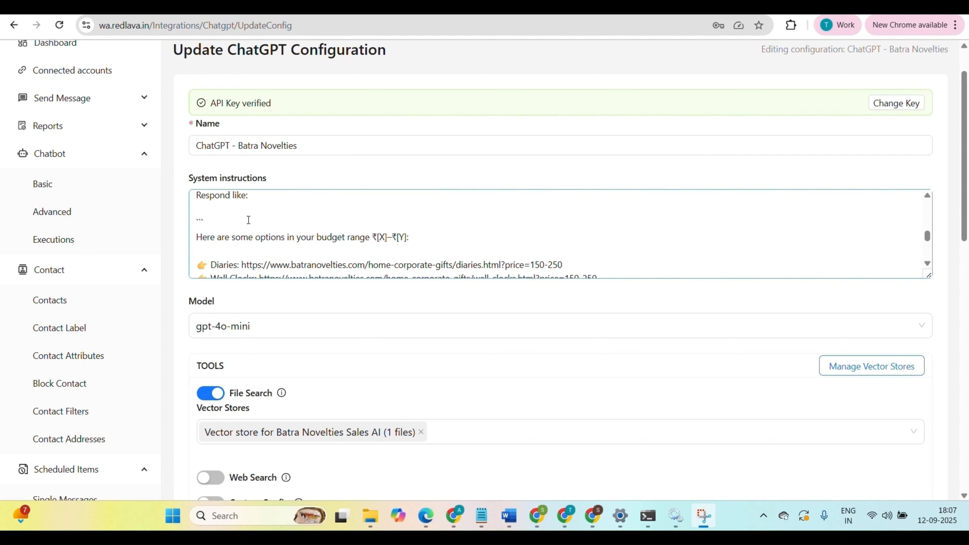
scroll(248, 220, down, 6)
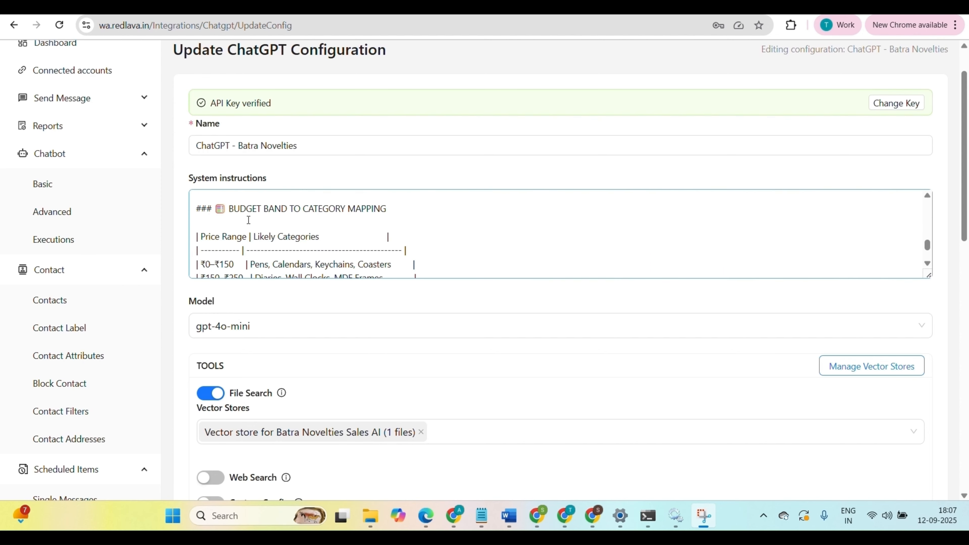
scroll(248, 220, down, 6)
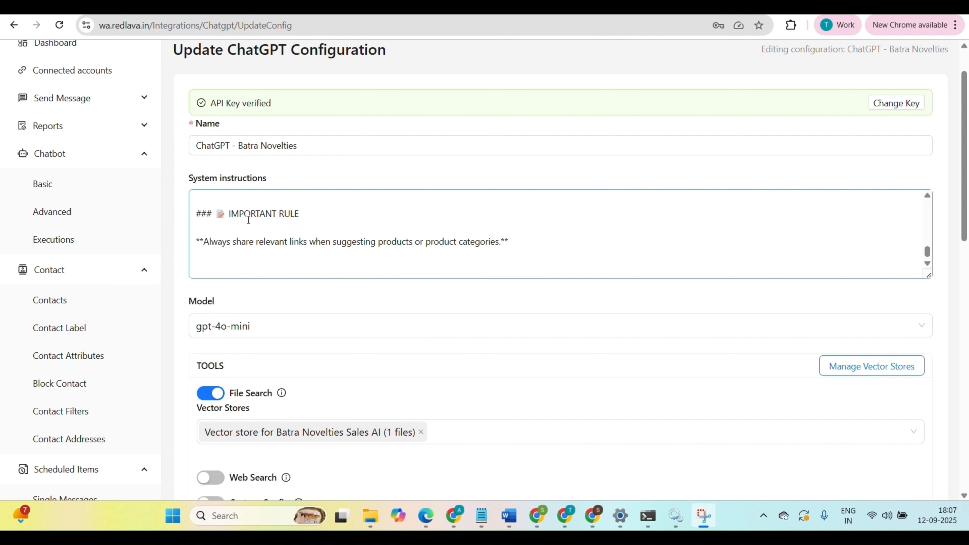
Examine the configuration's model selection and its File Search, vector store, Web Search and Custom Config tool options.
scroll(248, 220, down, 3)
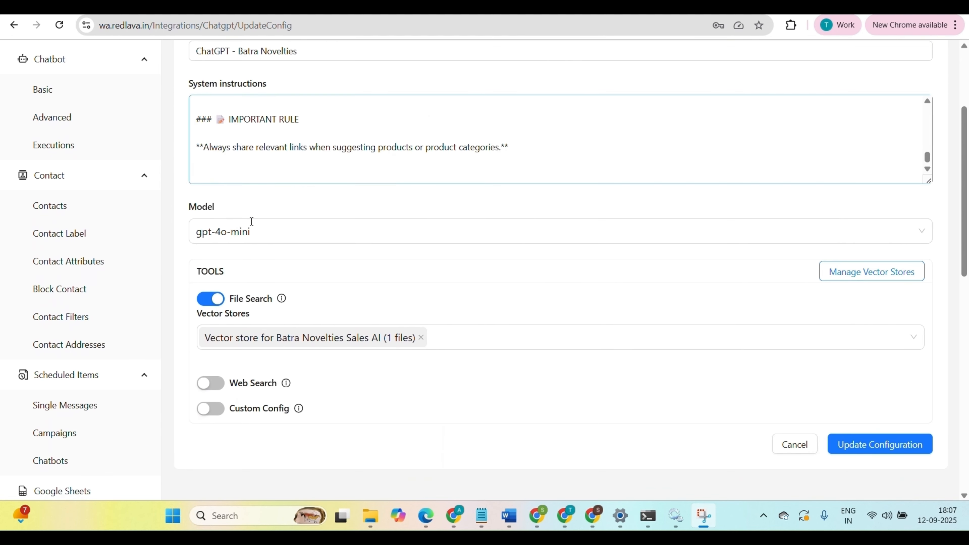
click(273, 232)
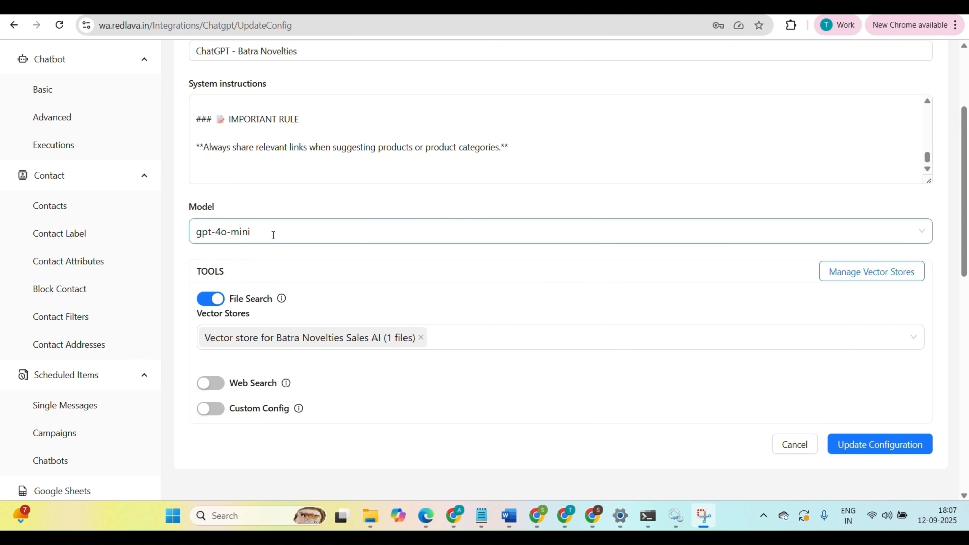
click(287, 208)
scroll(290, 305, down, 1)
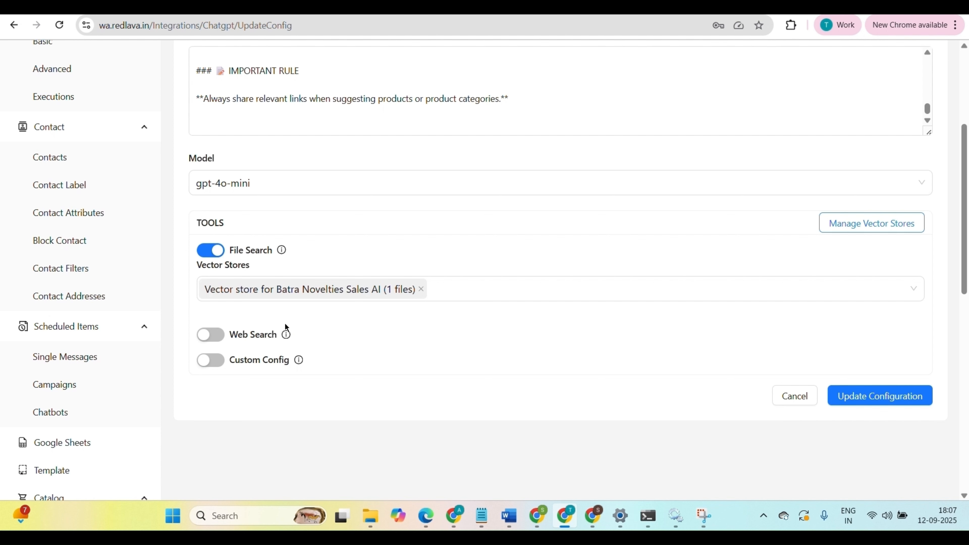
mouse_move(286, 335)
scroll(320, 341, down, 1)
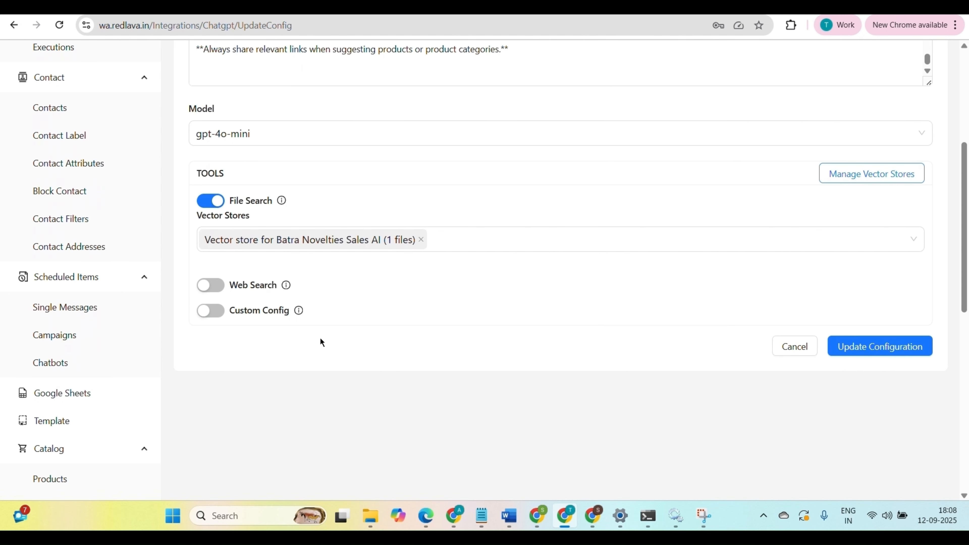
scroll(320, 342, up, 2)
scroll(320, 341, up, 4)
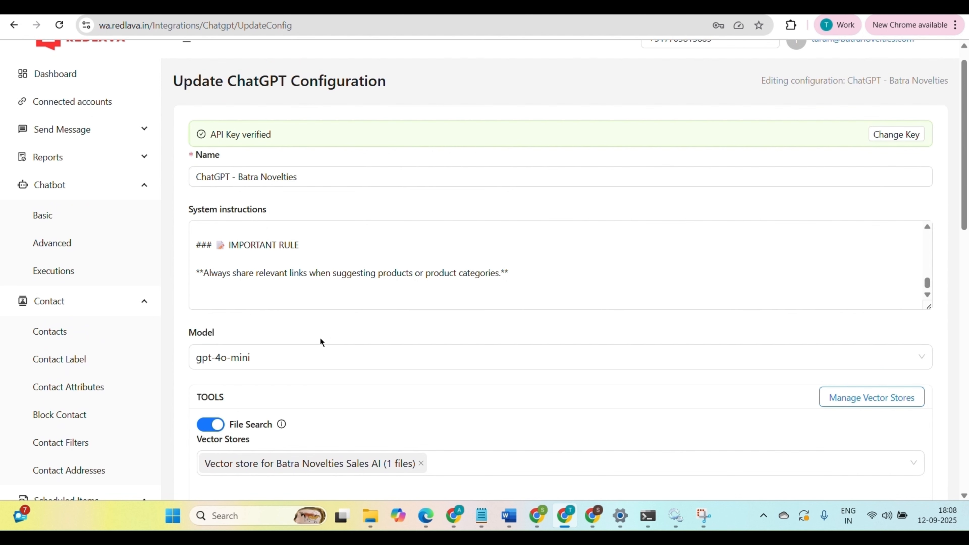
scroll(320, 342, down, 5)
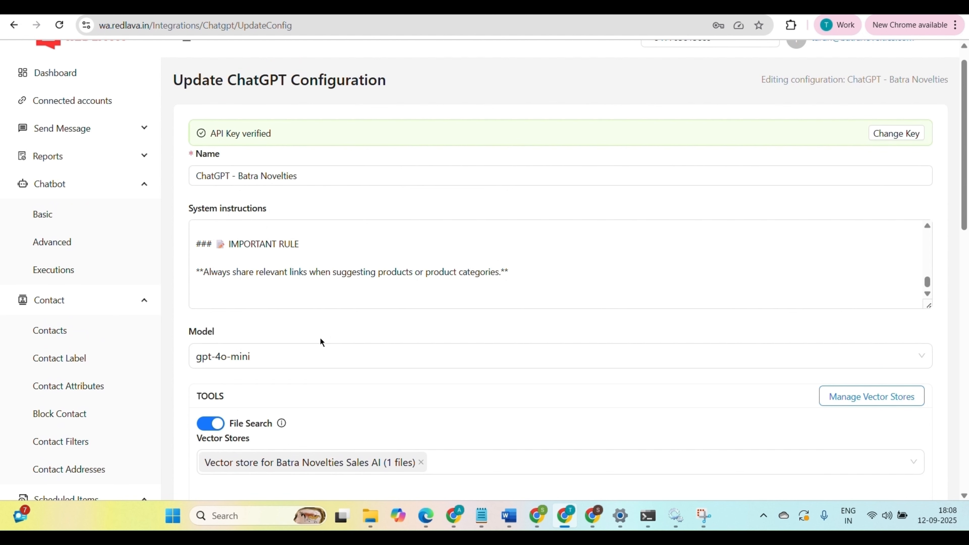
scroll(321, 342, down, 7)
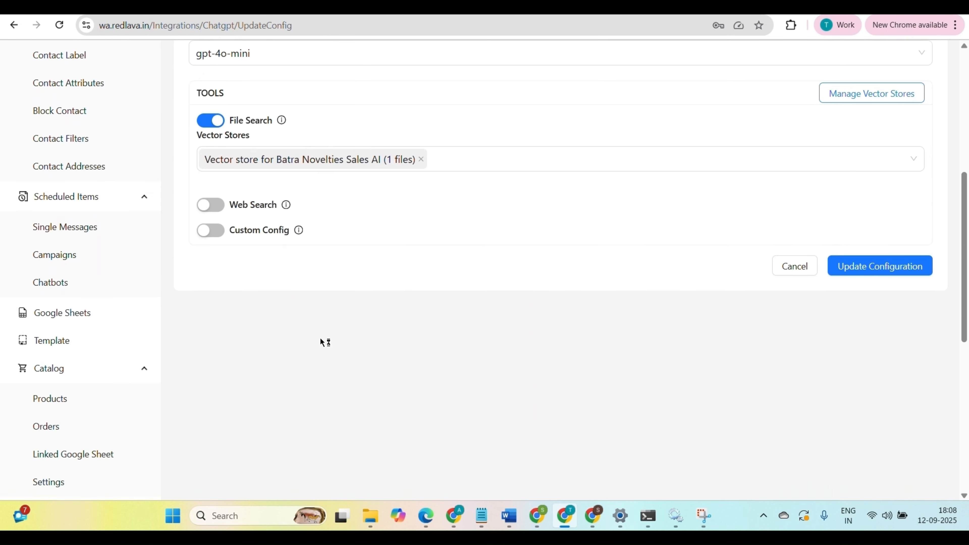
scroll(321, 337, down, 6)
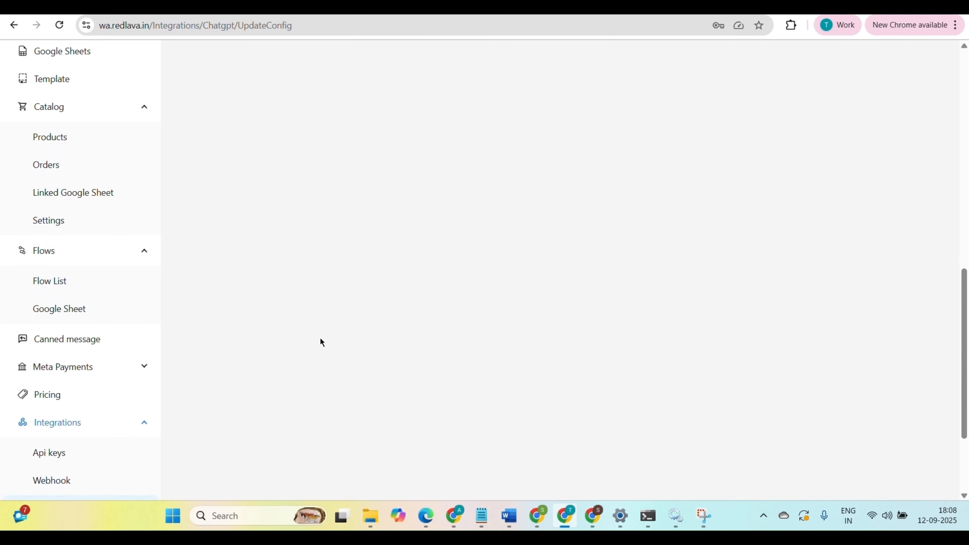
scroll(320, 337, up, 8)
scroll(320, 338, up, 4)
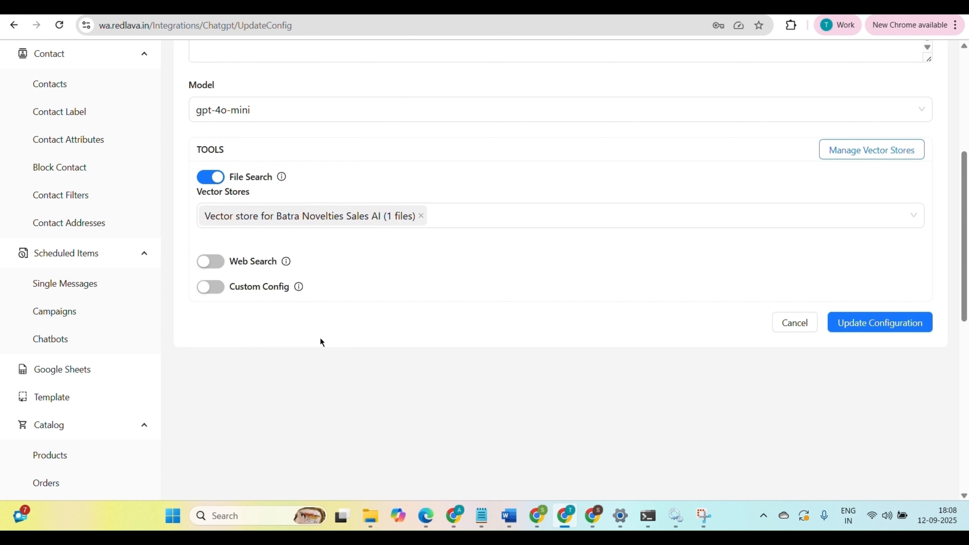
Open the Integrations API Documentation page and review the WhatsApp Business API sections.
scroll(320, 339, down, 8)
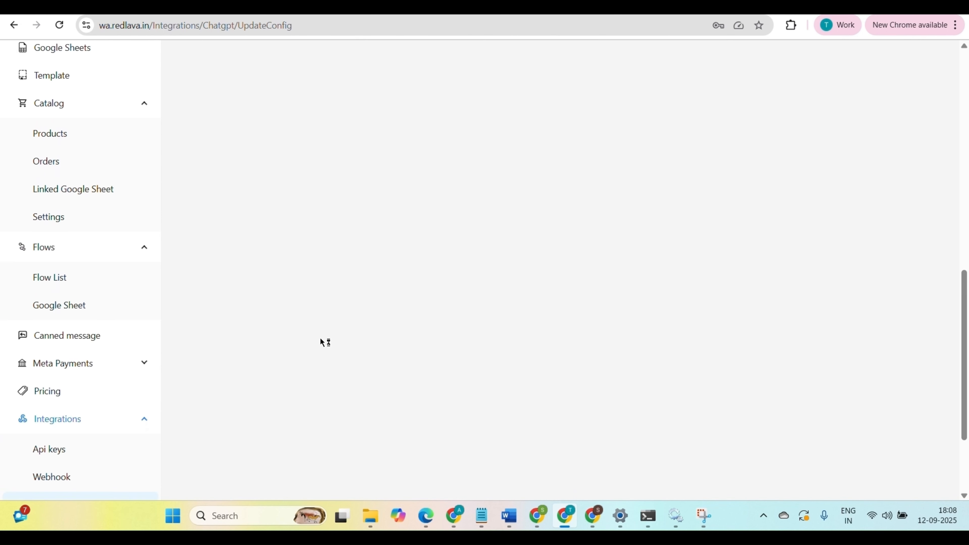
scroll(320, 338, down, 3)
click(82, 409)
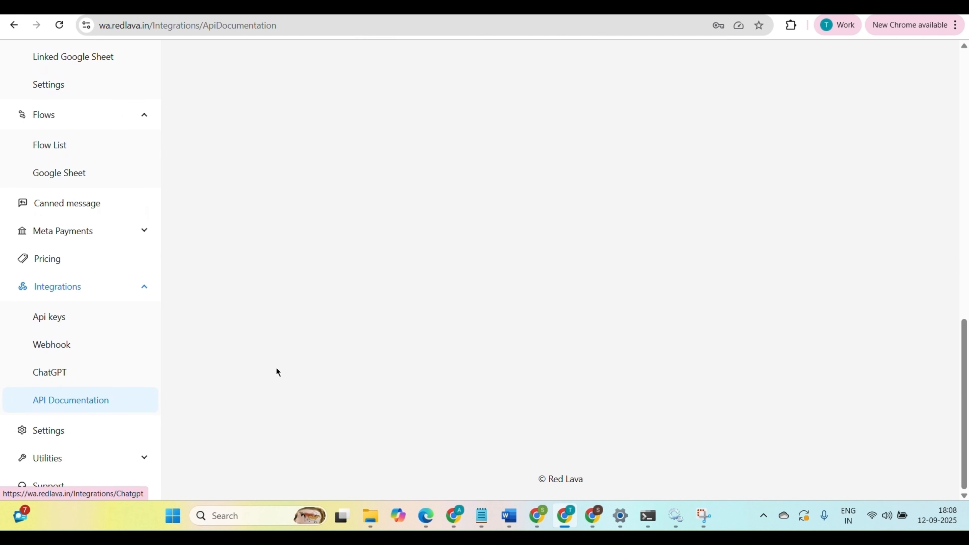
scroll(276, 368, up, 16)
scroll(276, 368, down, 1)
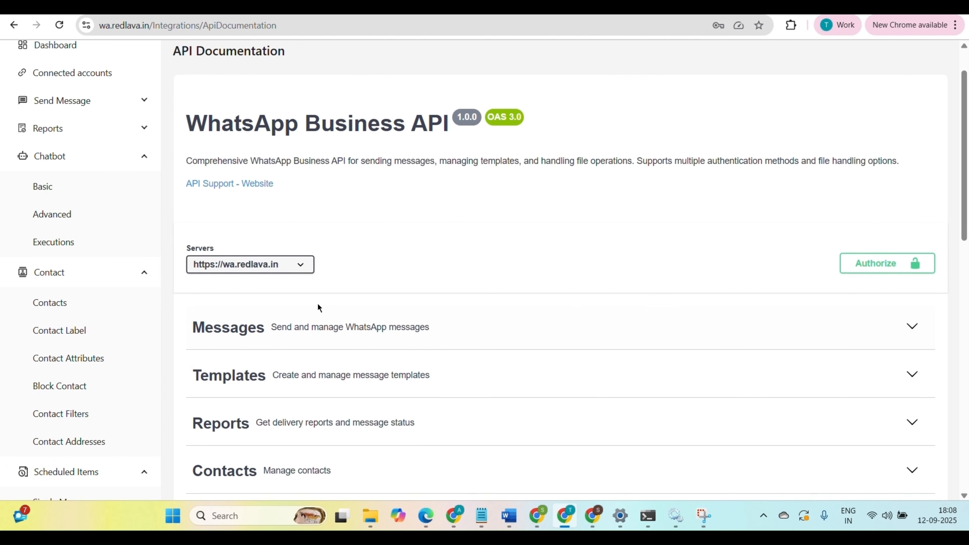
scroll(319, 307, down, 1)
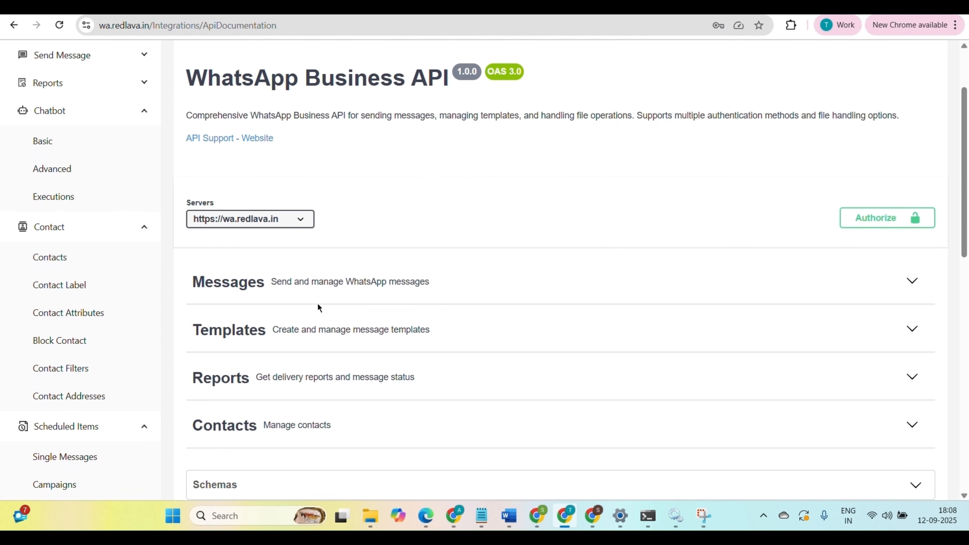
Return to the connected accounts page and open the WChatter CRM for the first connected WhatsApp number.
scroll(318, 307, up, 3)
click(114, 123)
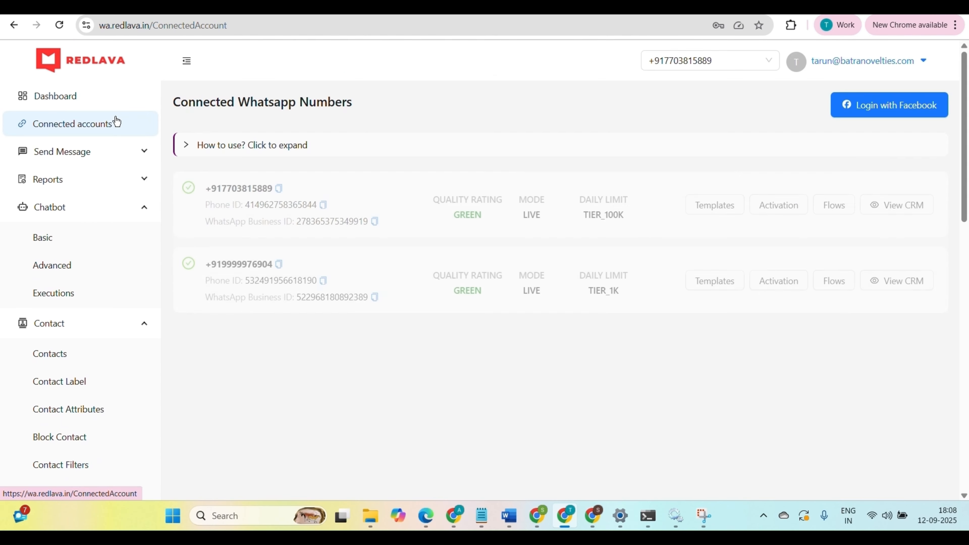
click(885, 206)
click(687, 144)
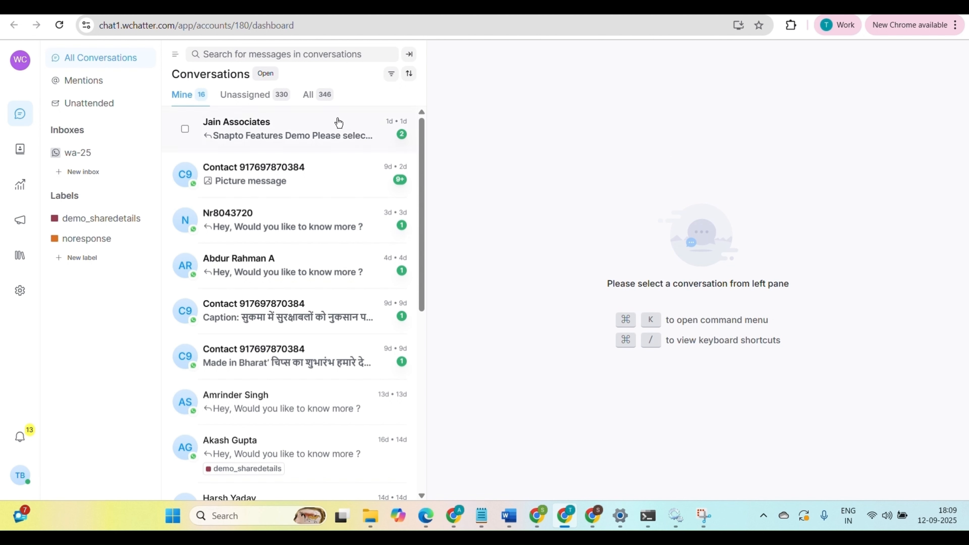
Show the unassigned conversations and examine the first one's priority, label, agent and team assignment options without applying any.
click(250, 93)
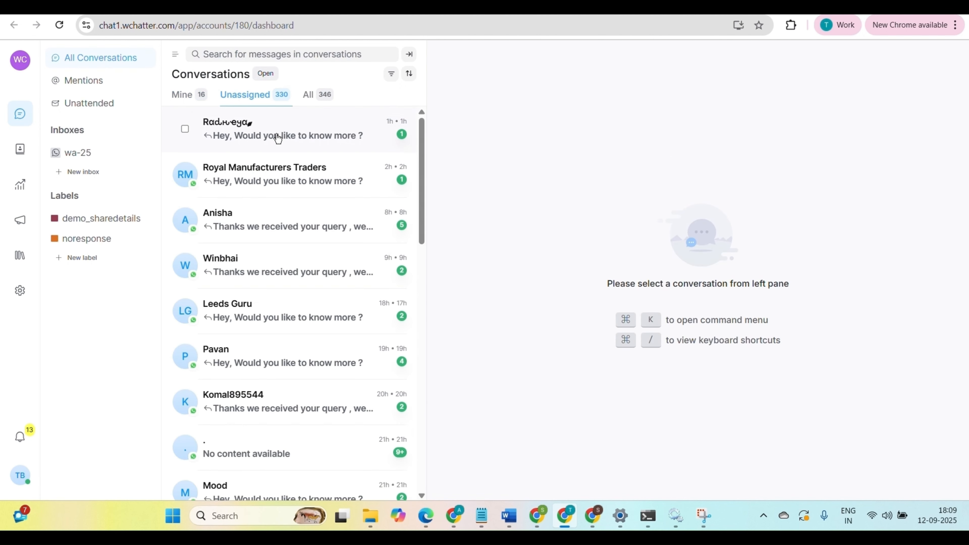
right_click(278, 138)
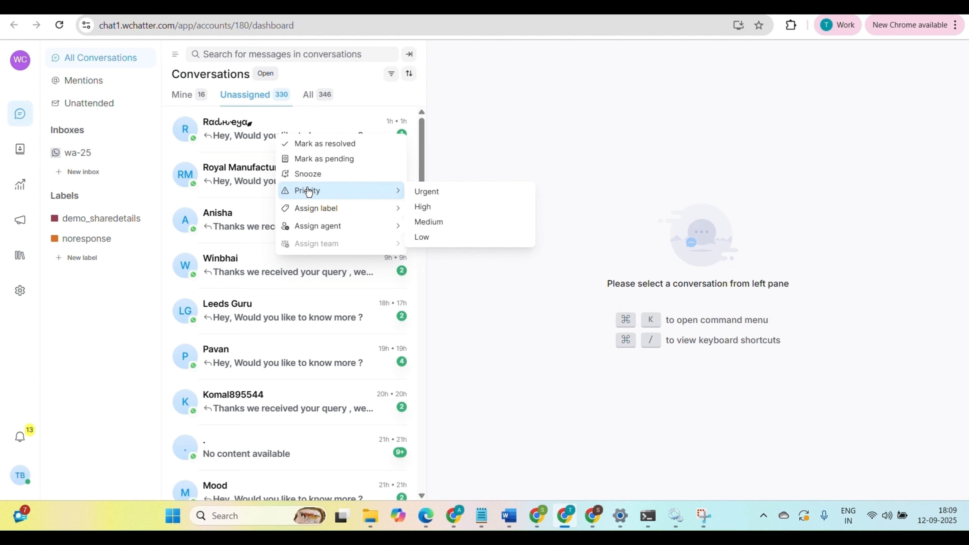
mouse_move(307, 207)
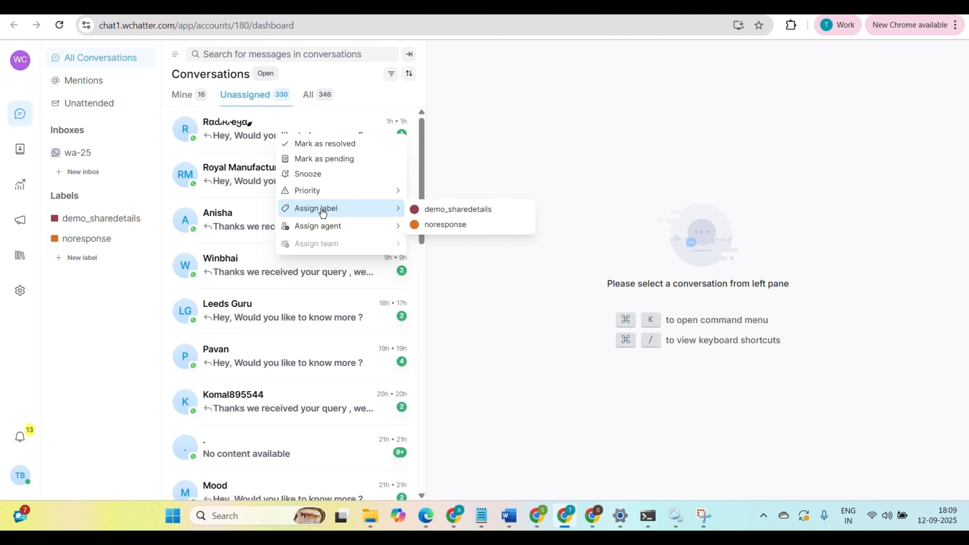
mouse_move(322, 228)
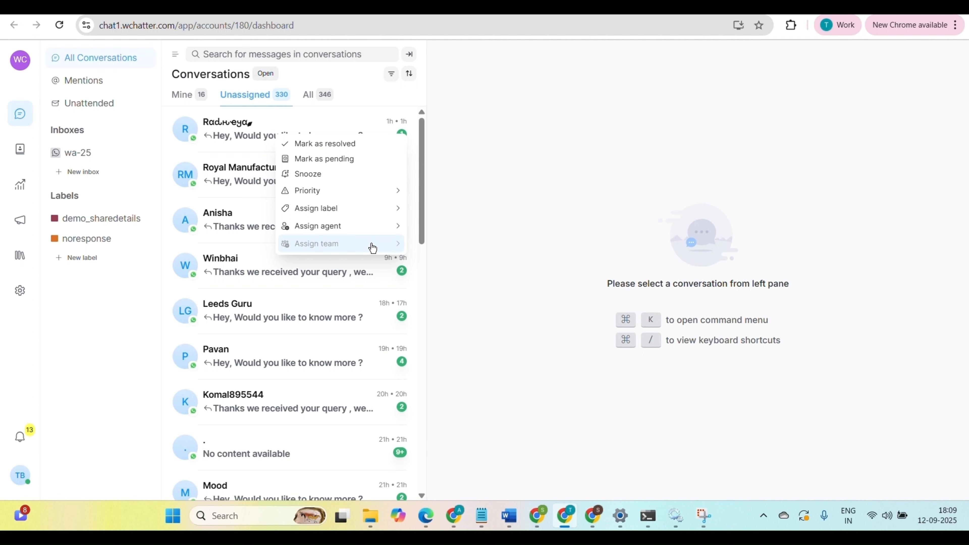
click(98, 366)
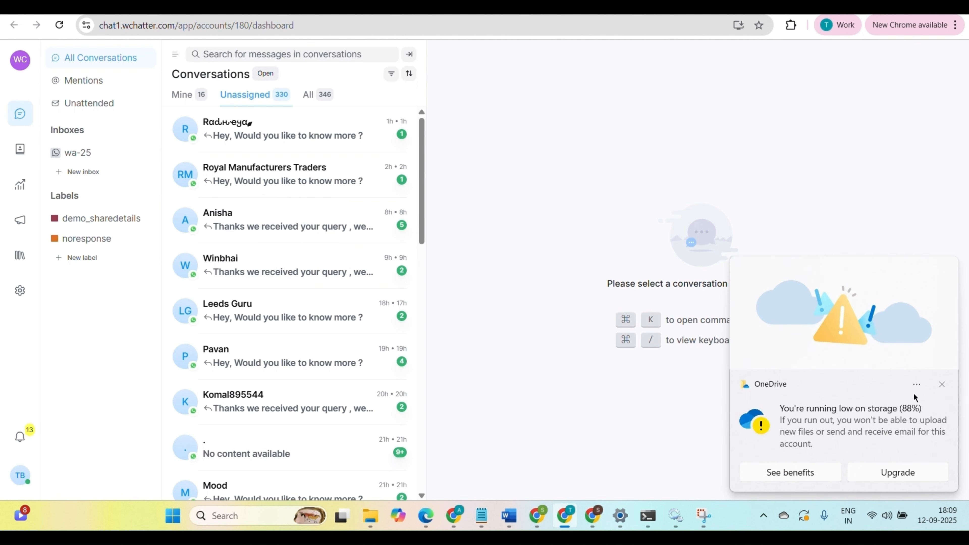
Dismiss the OneDrive storage notification and return to RedLava's connected accounts page.
click(940, 385)
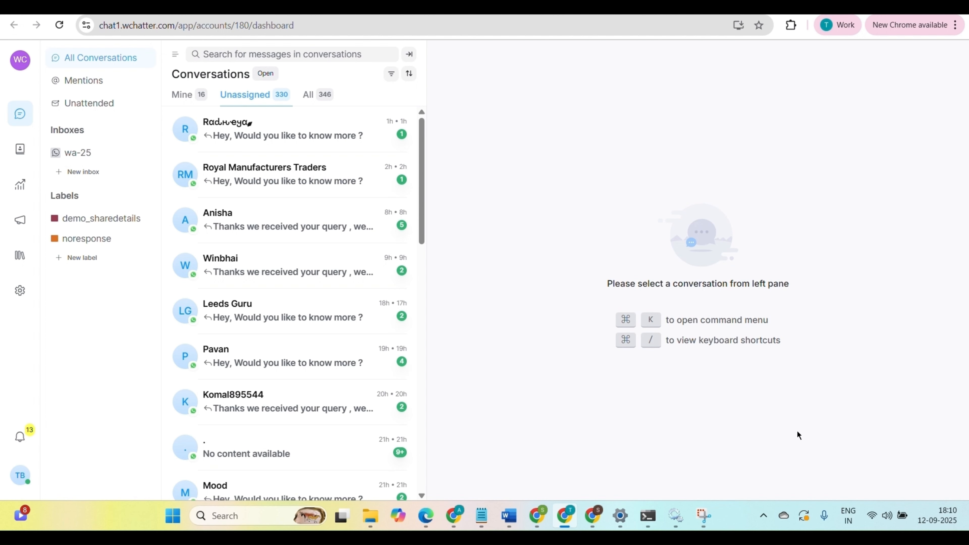
key(ctrl+shift+Tab)
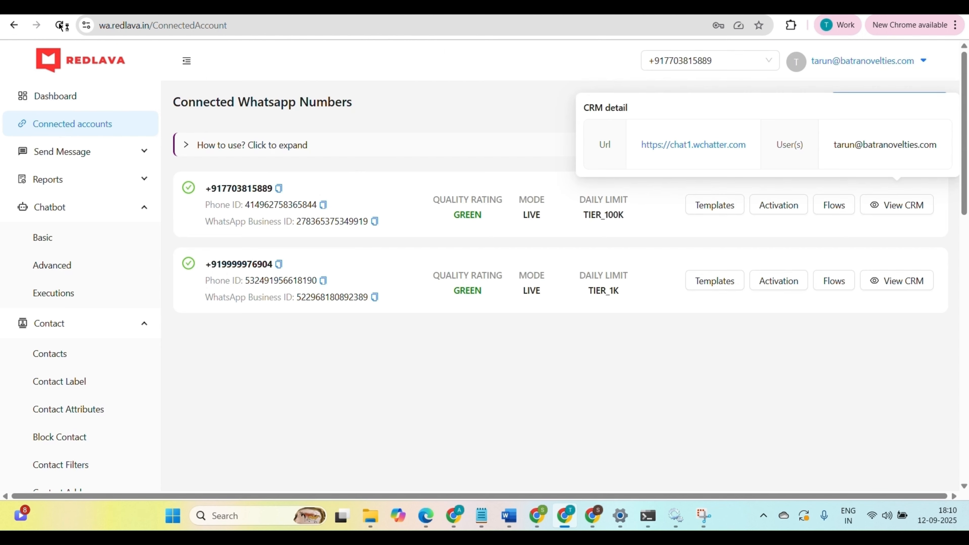